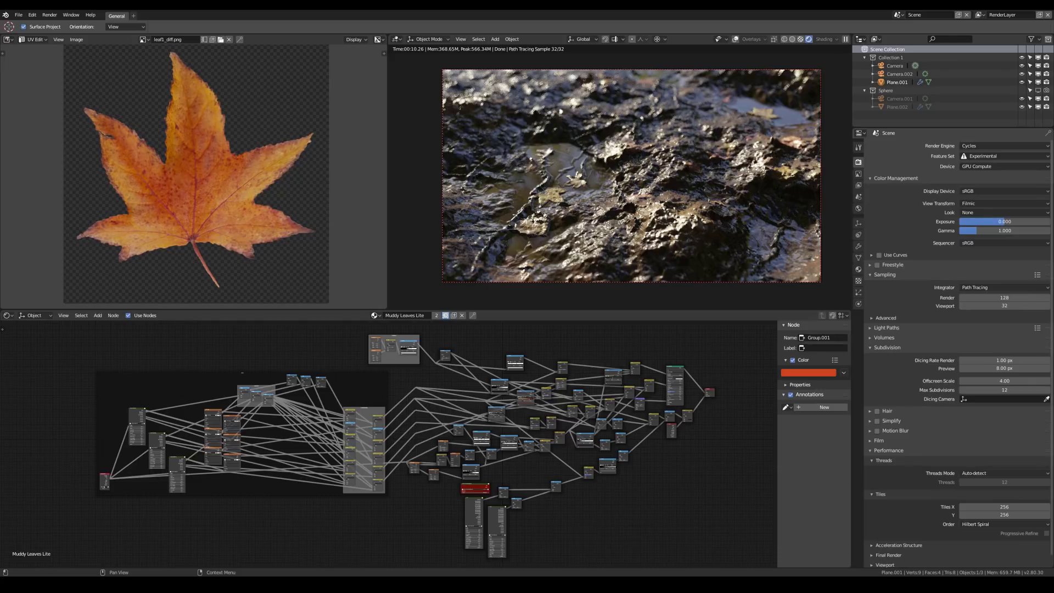
Step: Orbit the rendered view to inspect the finished mud and leaves from a lower angle
middle_drag(659, 212, 670, 200)
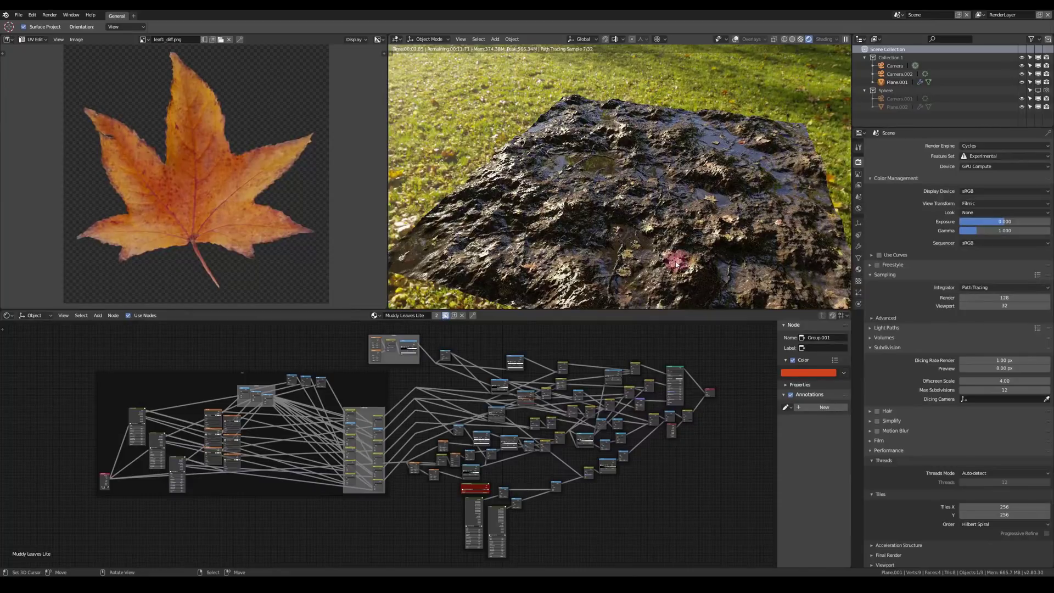
middle_drag(662, 262, 663, 246)
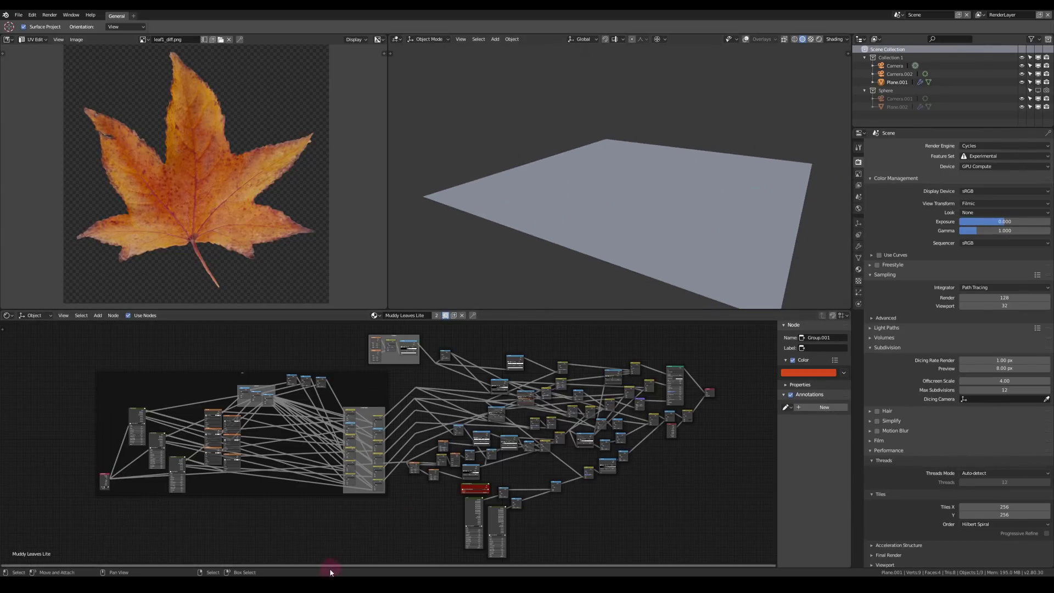
Step: In the other Blender window, angle the view and shift the Principled BSDF right to make room
mouse_move(314, 584)
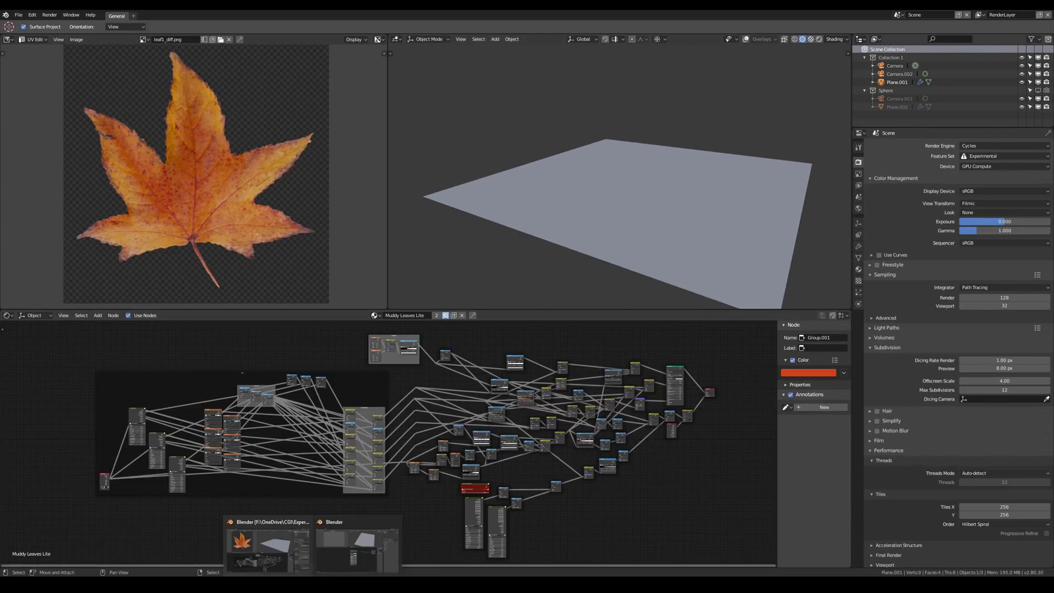
click(346, 552)
key(KP_7)
middle_drag(668, 168, 662, 156)
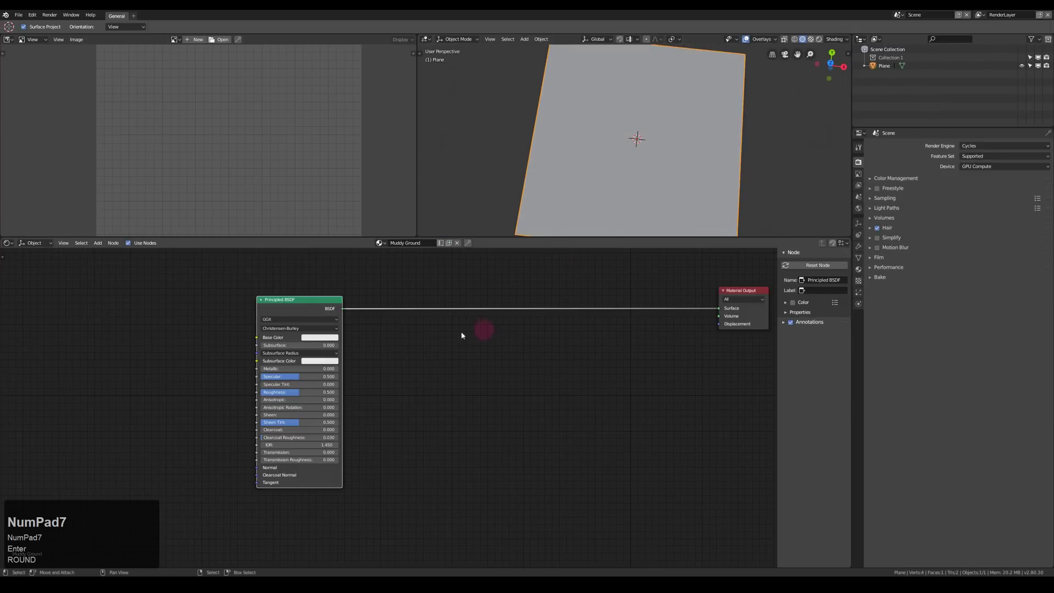
scroll(400, 322, down, 2)
drag(340, 313, 539, 310)
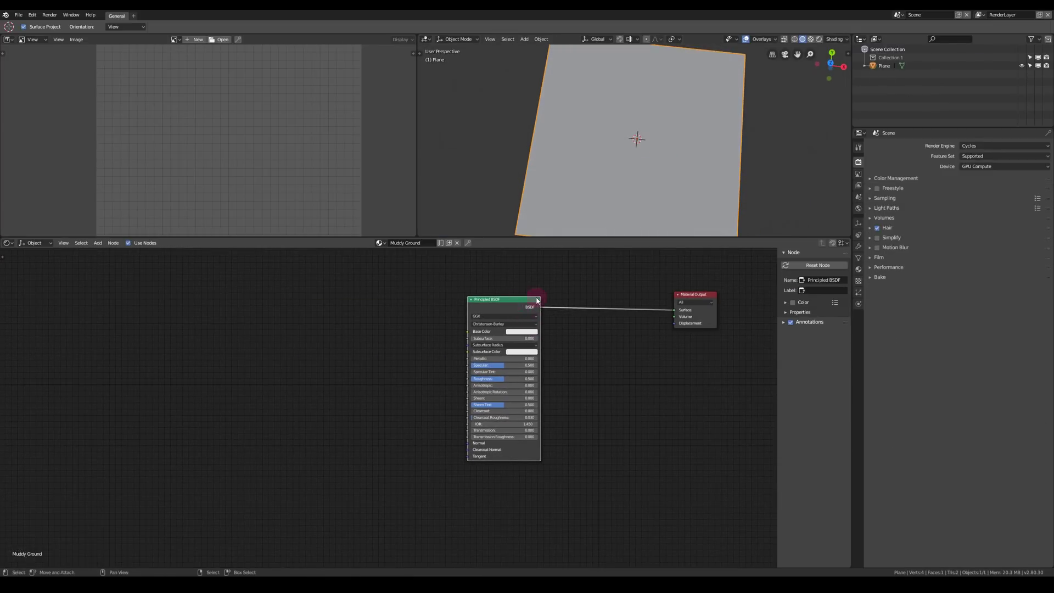
middle_drag(404, 330, 462, 332)
Step: Add a Noise Texture and a ColorRamp, previewing the ramp in Material Preview shading
key(shift+a)
mouse_move(222, 368)
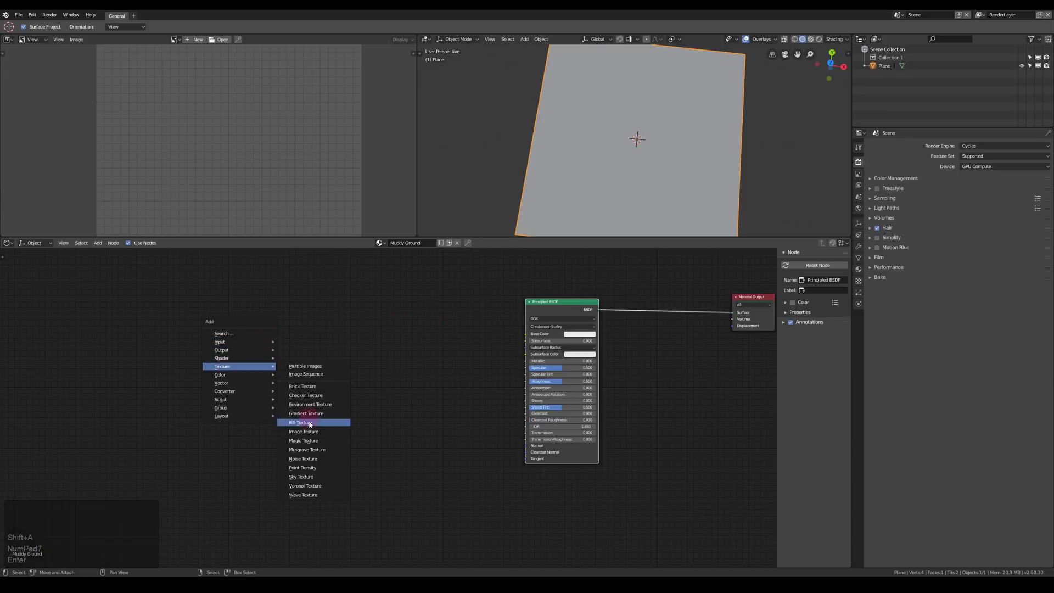
click(297, 458)
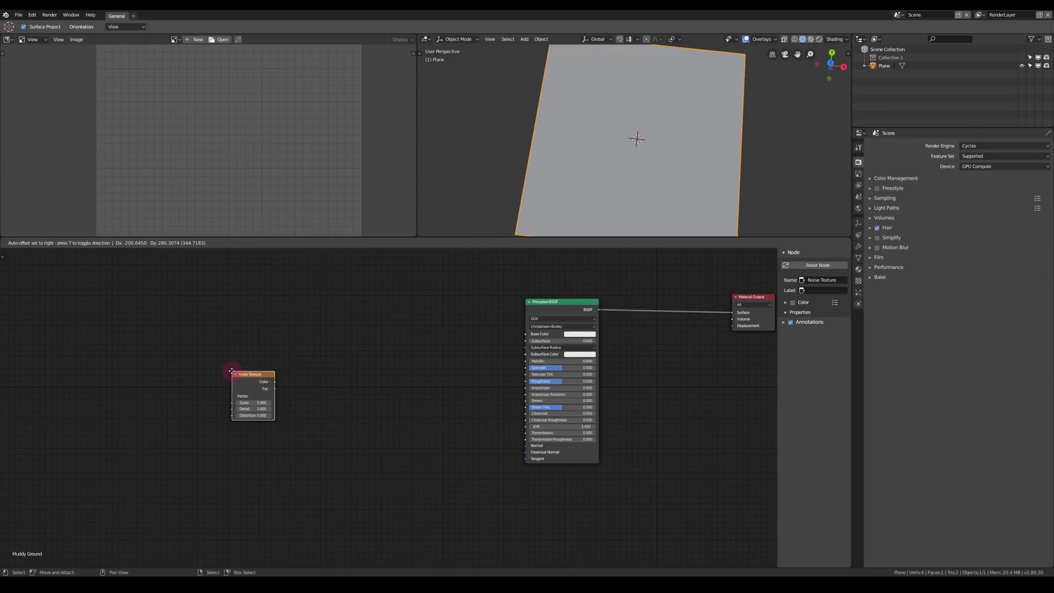
click(203, 360)
key(shift+a)
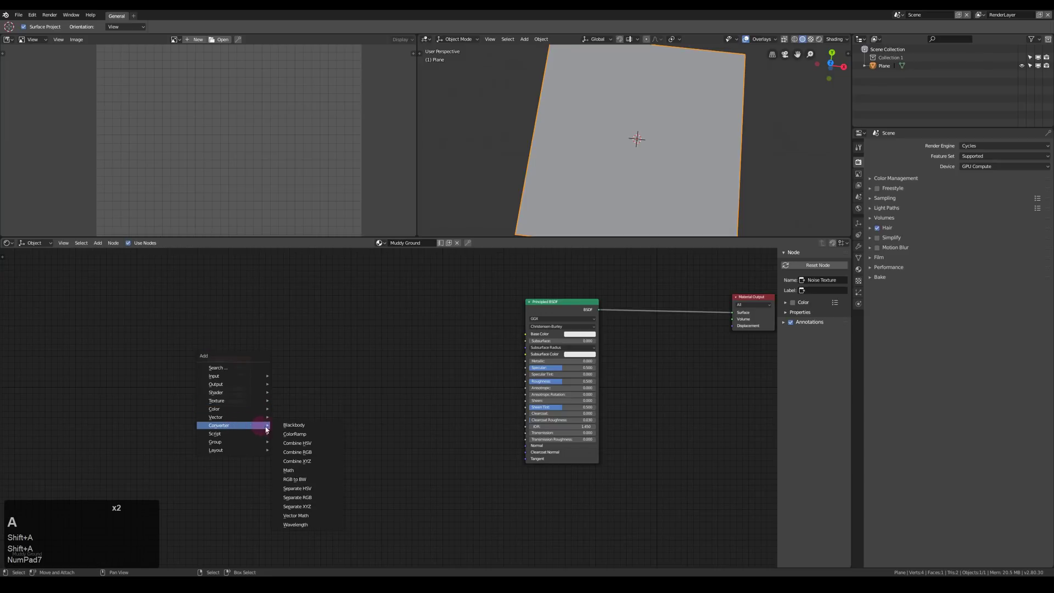
click(302, 434)
click(304, 335)
ctrl+shift+click(353, 341)
key(z)
click(559, 131)
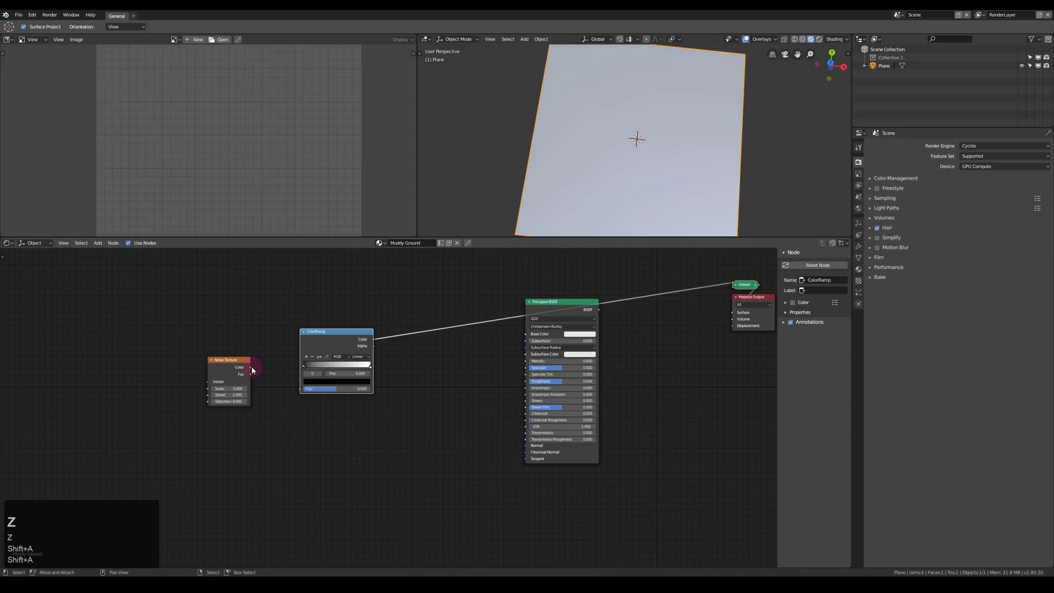
Step: Link the noise Fac into the ColorRamp, set the black stop to 0.391 and noise Detail to 16
drag(251, 367, 303, 389)
drag(316, 346, 280, 354)
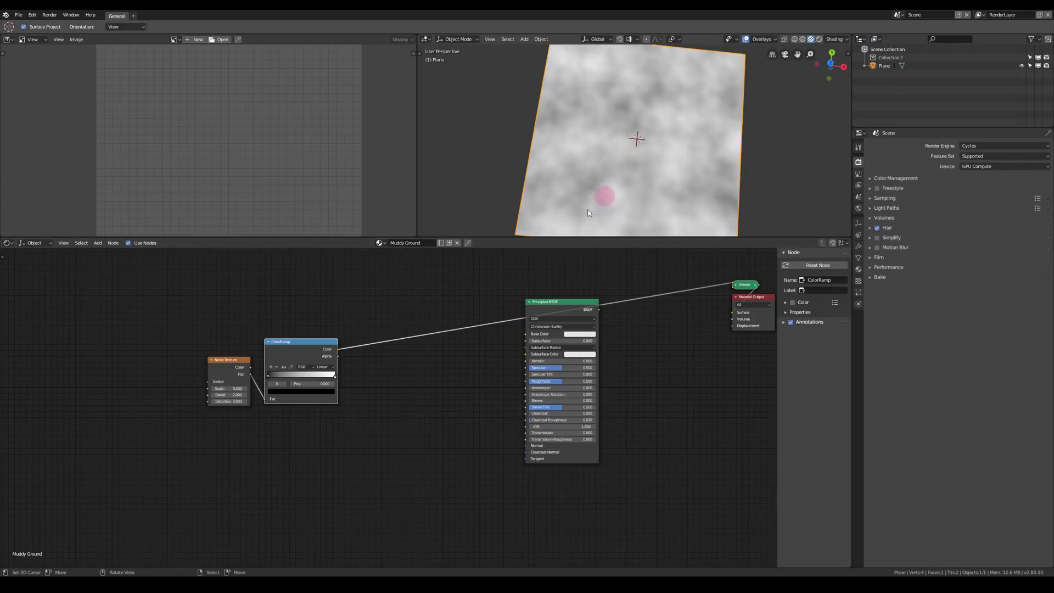
scroll(255, 399, up, 2)
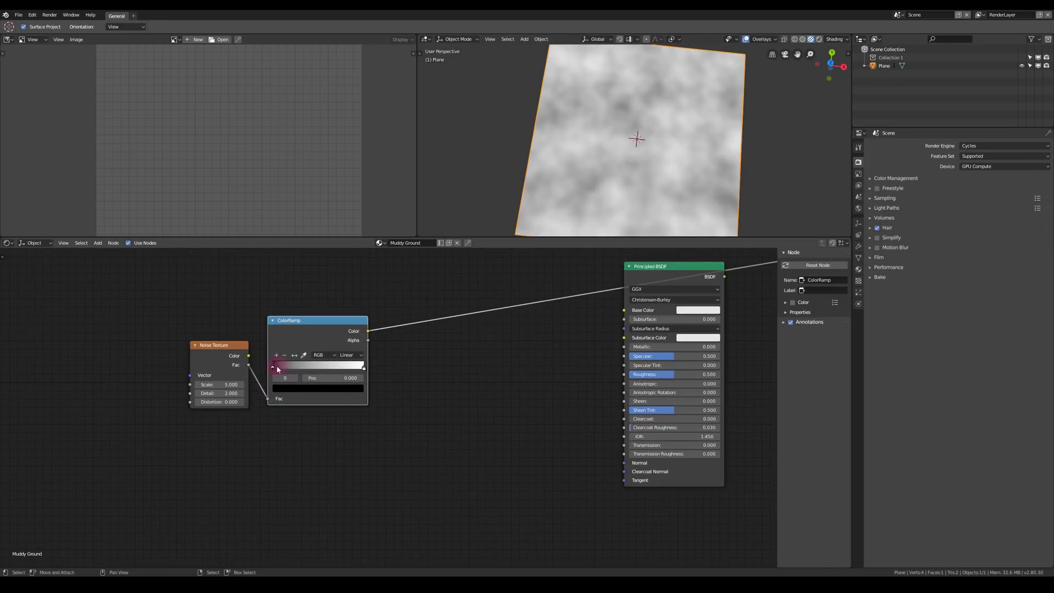
drag(278, 370, 313, 370)
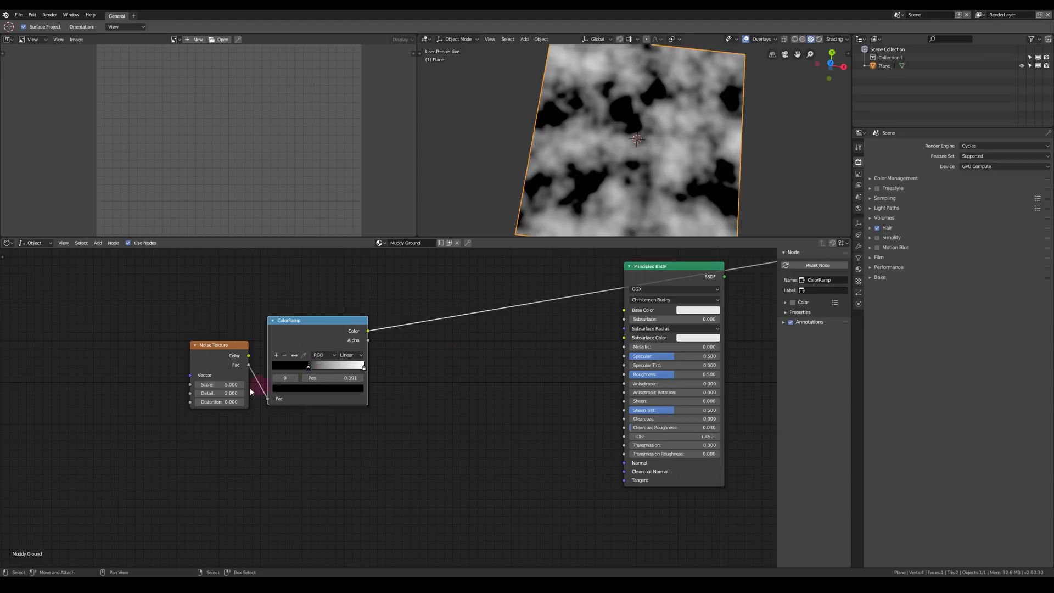
drag(221, 393, 302, 383)
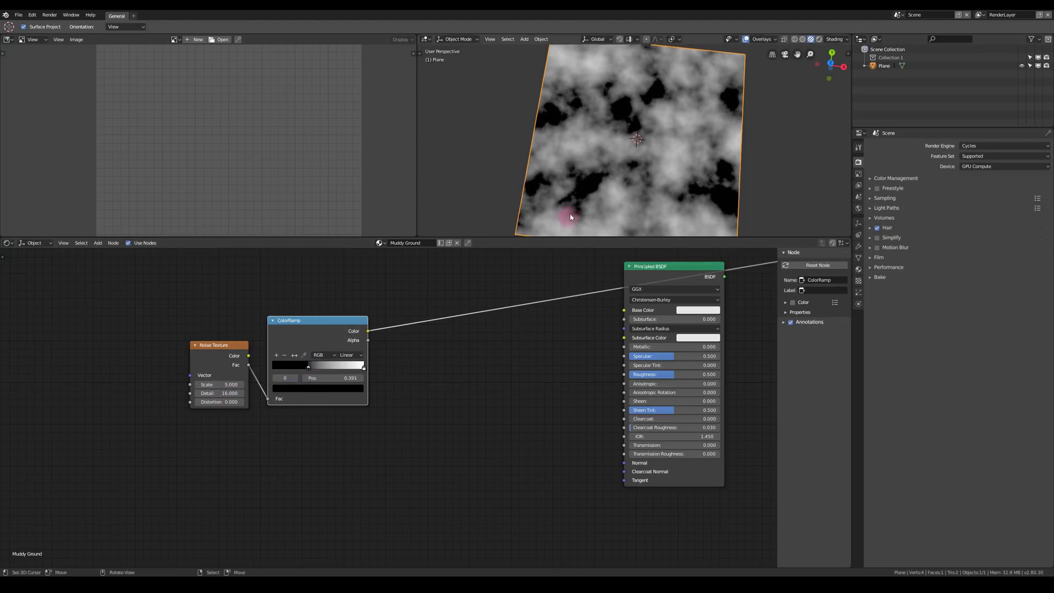
middle_drag(571, 212, 588, 176)
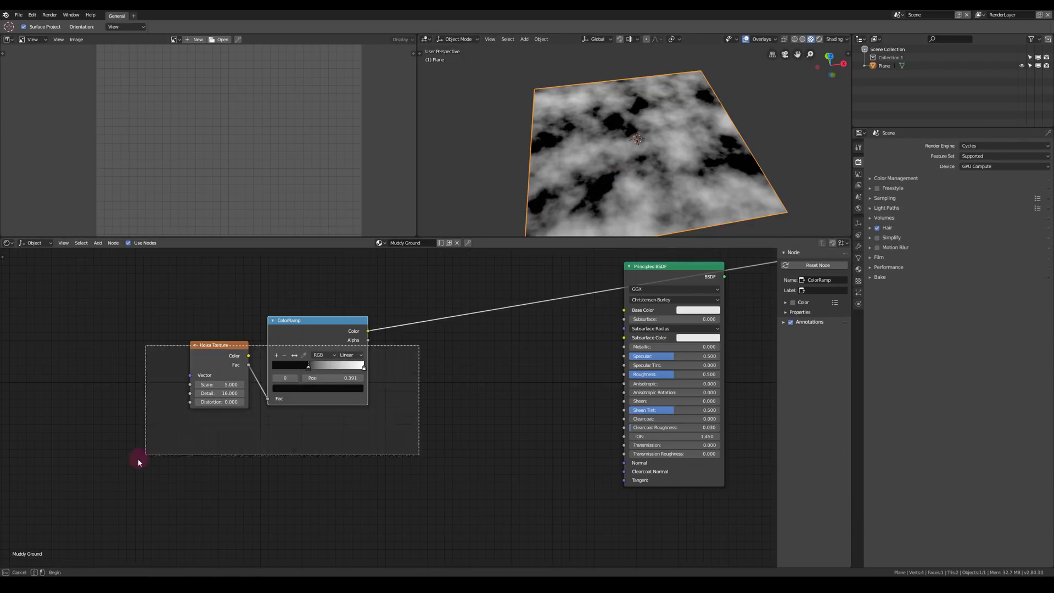
key(b)
drag(420, 357, 145, 462)
Step: Move the noise nodes left and set the Cycles Feature Set to Experimental
key(g)
click(333, 357)
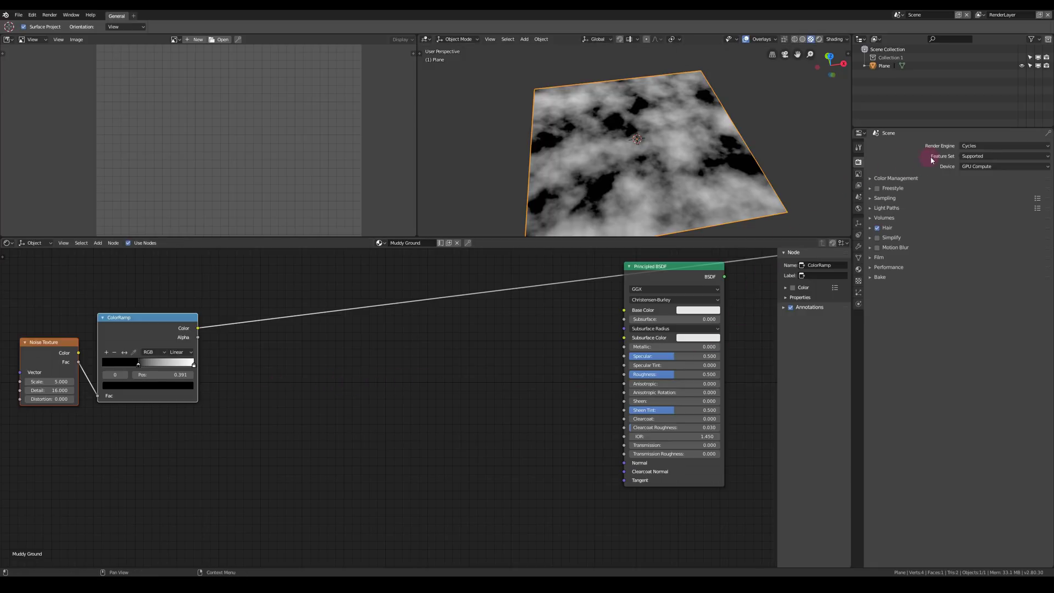
click(988, 156)
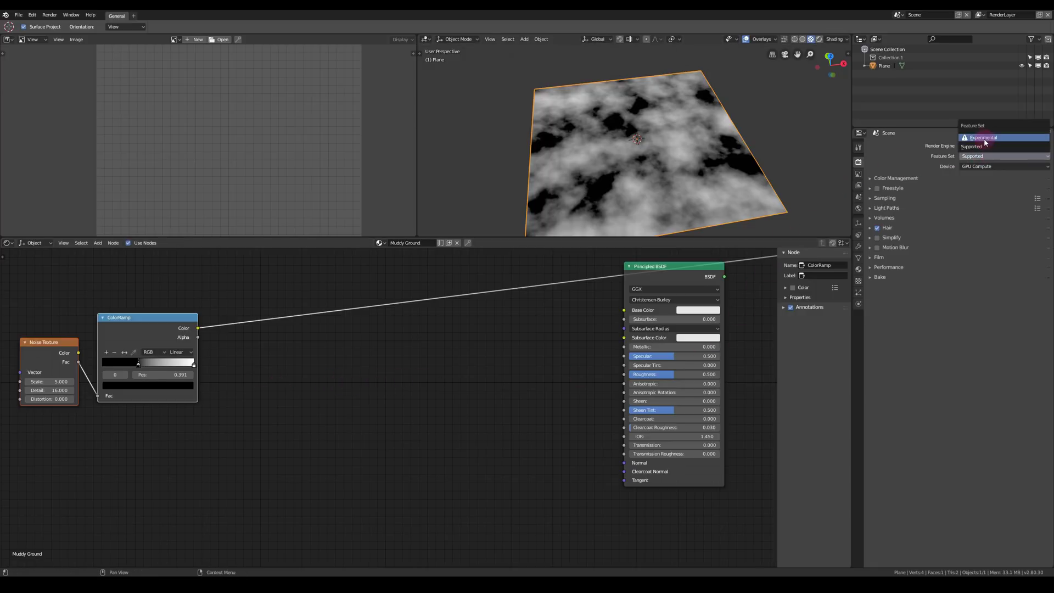
click(985, 138)
Step: Add a Subdivision Surface modifier to the plane, set to Simple with Adaptive subdivision
click(859, 246)
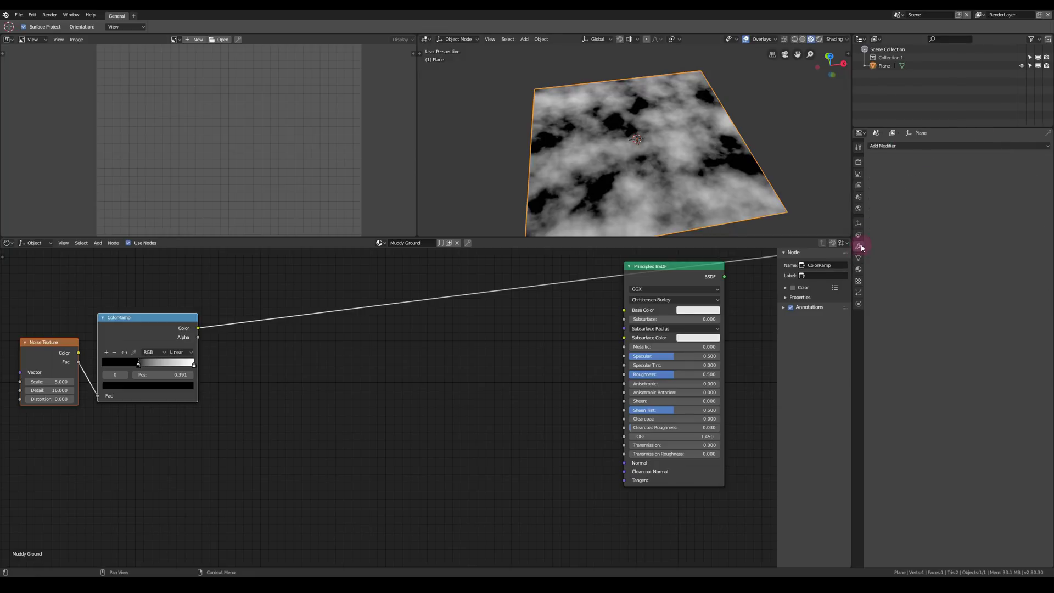
click(909, 148)
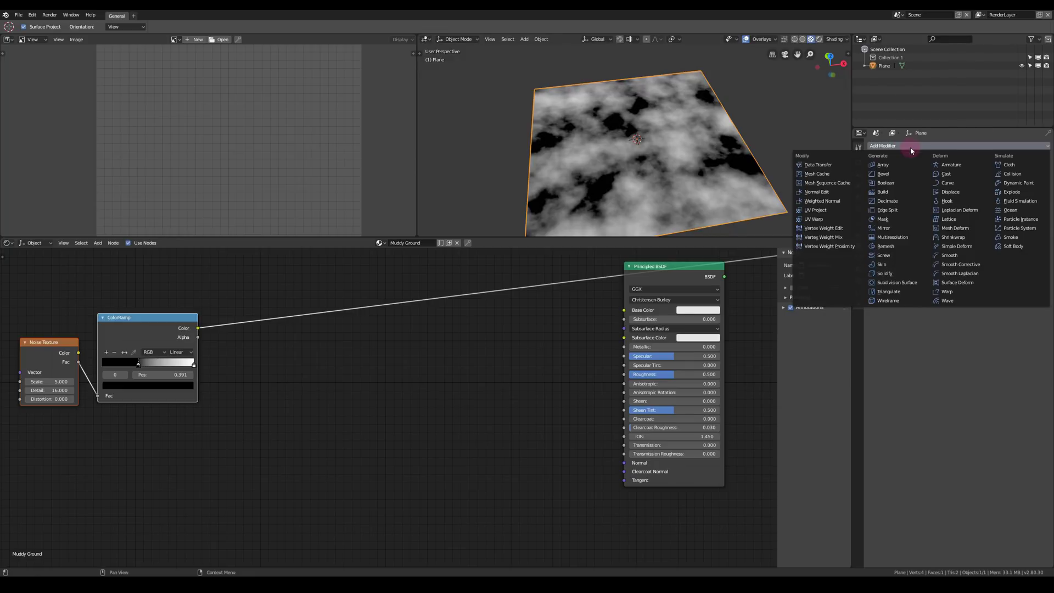
click(895, 279)
click(983, 183)
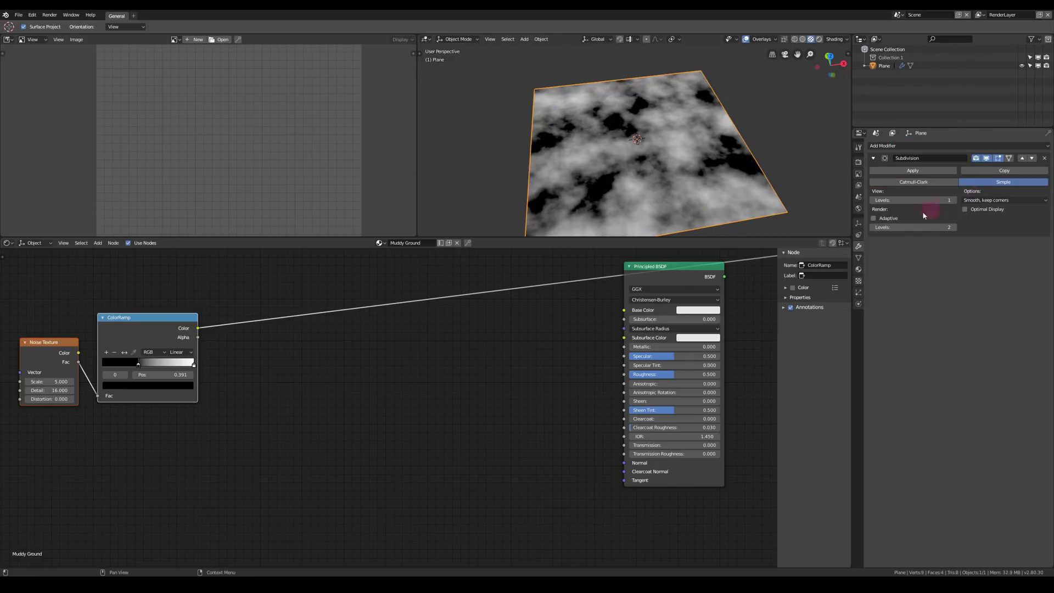
click(874, 218)
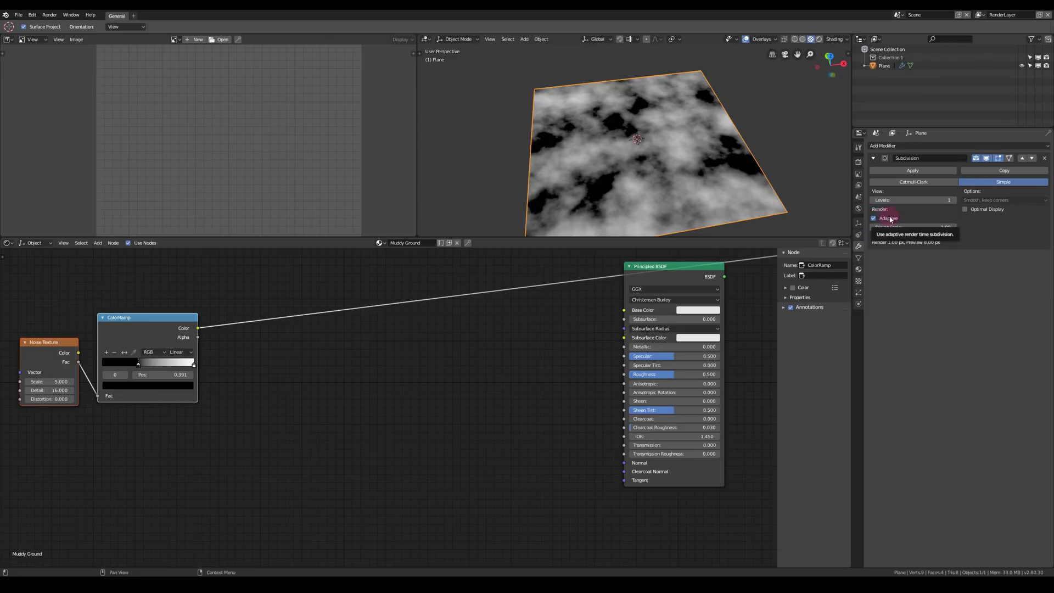
Step: Select the Viewer and Material Output nodes together
middle_drag(750, 295, 532, 304)
click(735, 268)
middle_drag(721, 270, 691, 323)
right_drag(684, 278, 736, 408)
Step: Move the output nodes down-left and link a Texture Coordinate's Normal to Displacement
key(g)
click(700, 450)
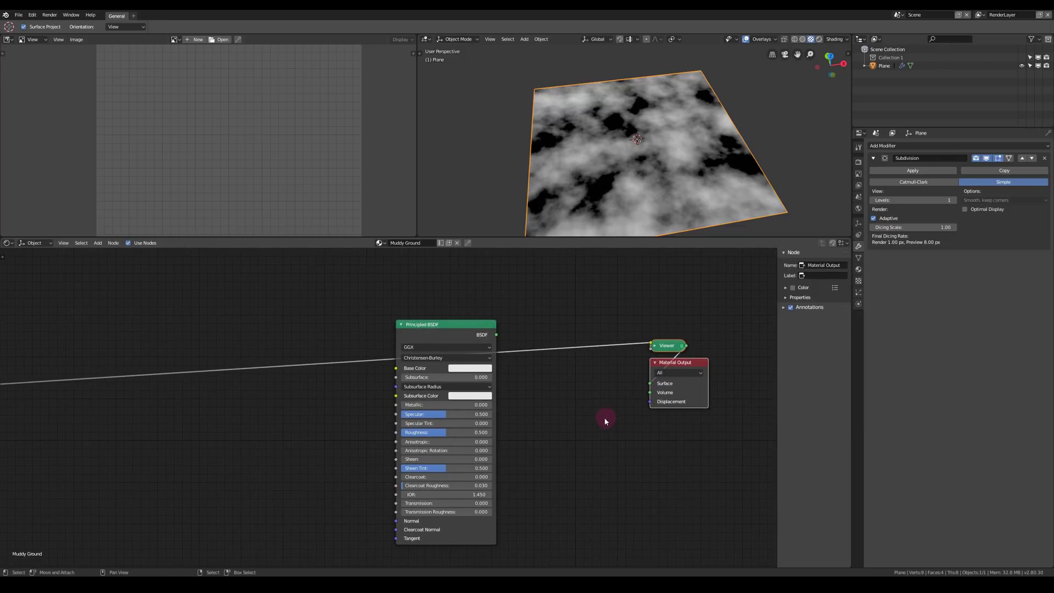
middle_drag(560, 426, 605, 383)
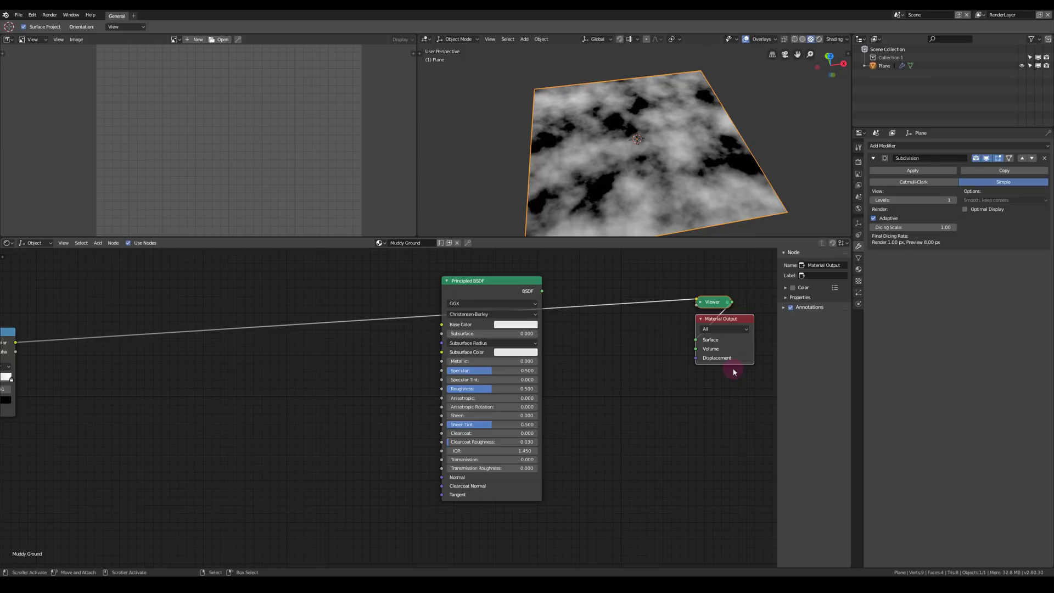
key(shift+a)
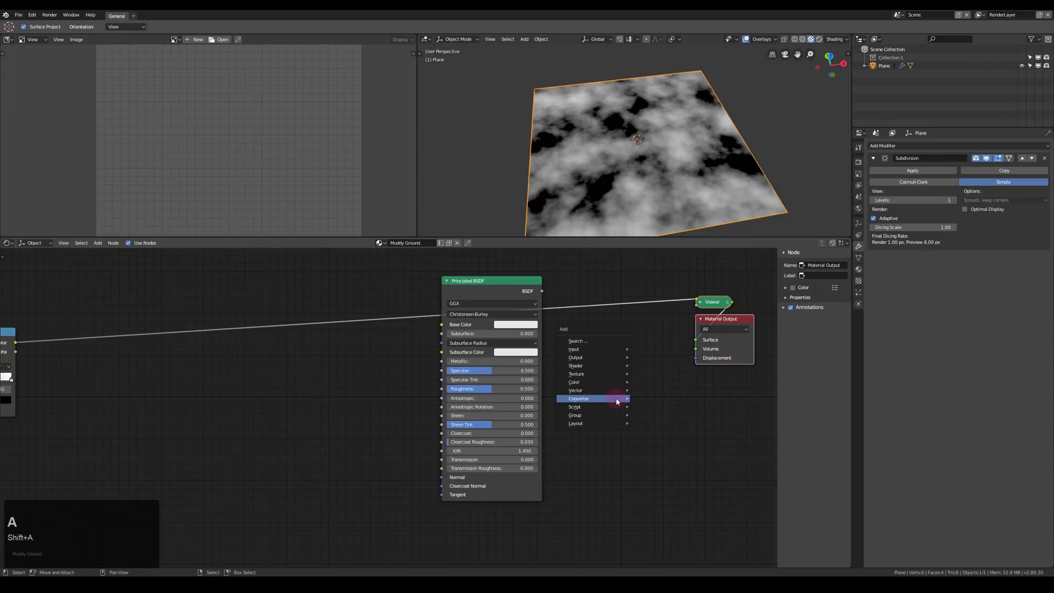
mouse_move(593, 349)
click(662, 476)
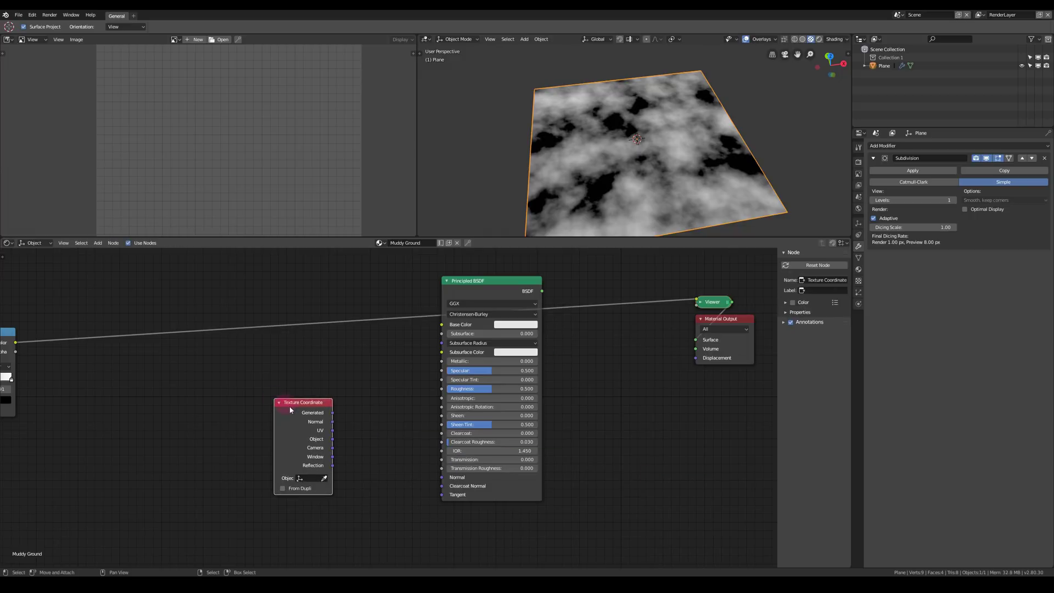
drag(332, 421, 305, 514)
middle_drag(305, 516, 325, 458)
Step: Insert a MixRGB Multiply (Fac 1.000) with ColorRamp in Color1 and Normal in Color2
key(shift+a)
mouse_move(348, 432)
click(378, 476)
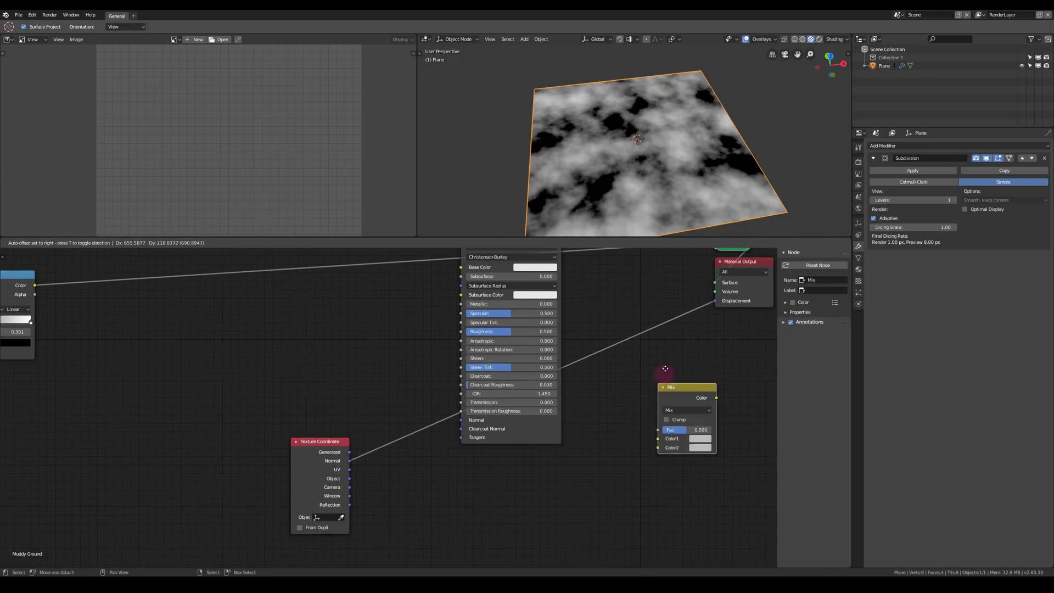
click(622, 314)
click(650, 350)
click(647, 327)
drag(623, 379, 623, 392)
drag(34, 285, 623, 378)
drag(639, 369, 705, 342)
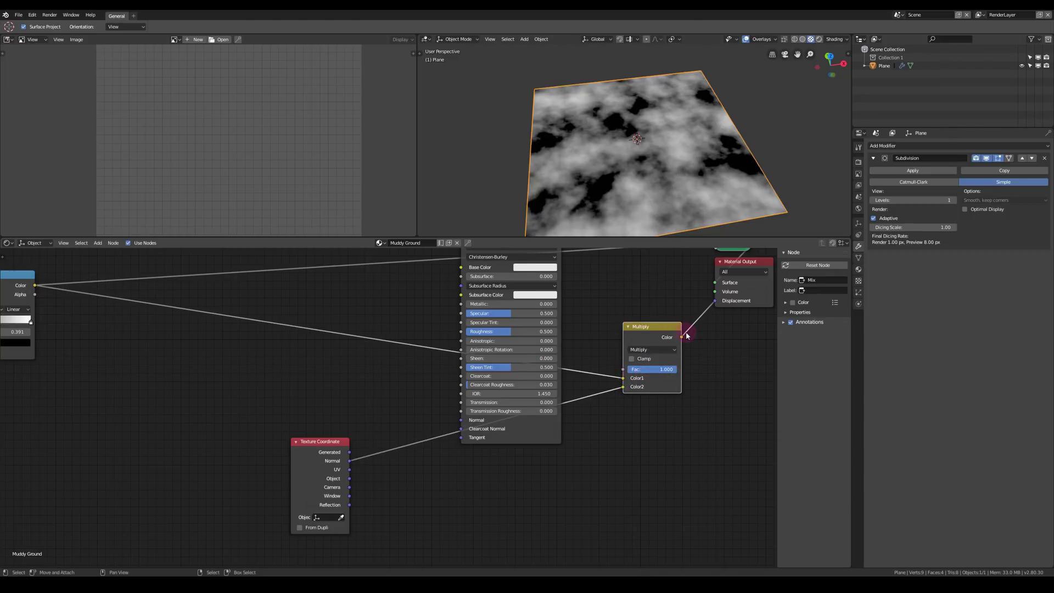
Step: Reconnect the Principled BSDF to the Surface output and view the displaced plane
middle_drag(686, 332, 654, 372)
ctrl+shift+click(519, 267)
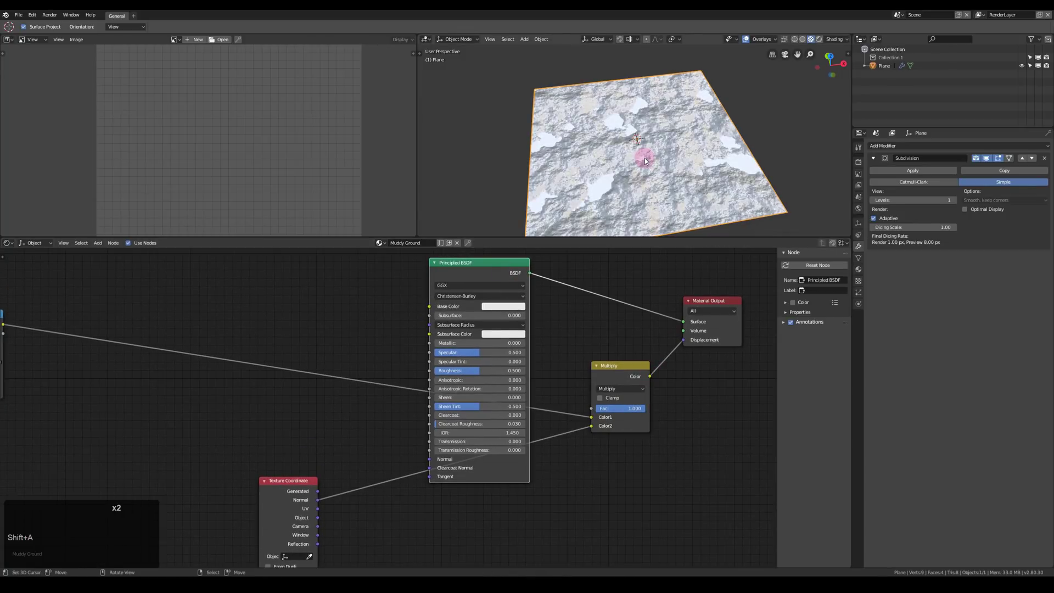
middle_drag(645, 158, 661, 157)
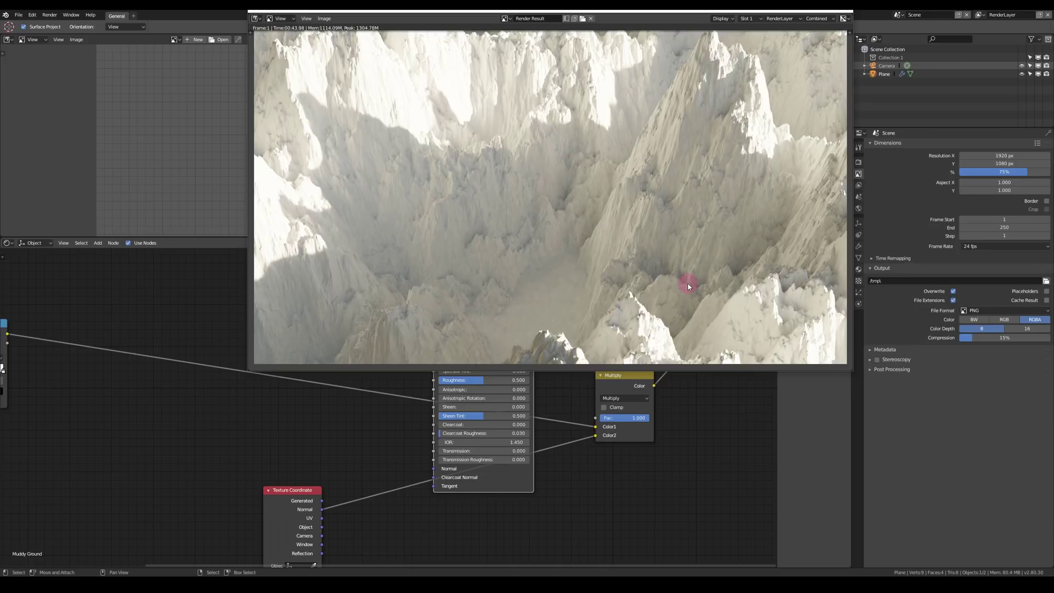
Step: Add a Math node set to Multiply and insert it into the height link
key(shift+a)
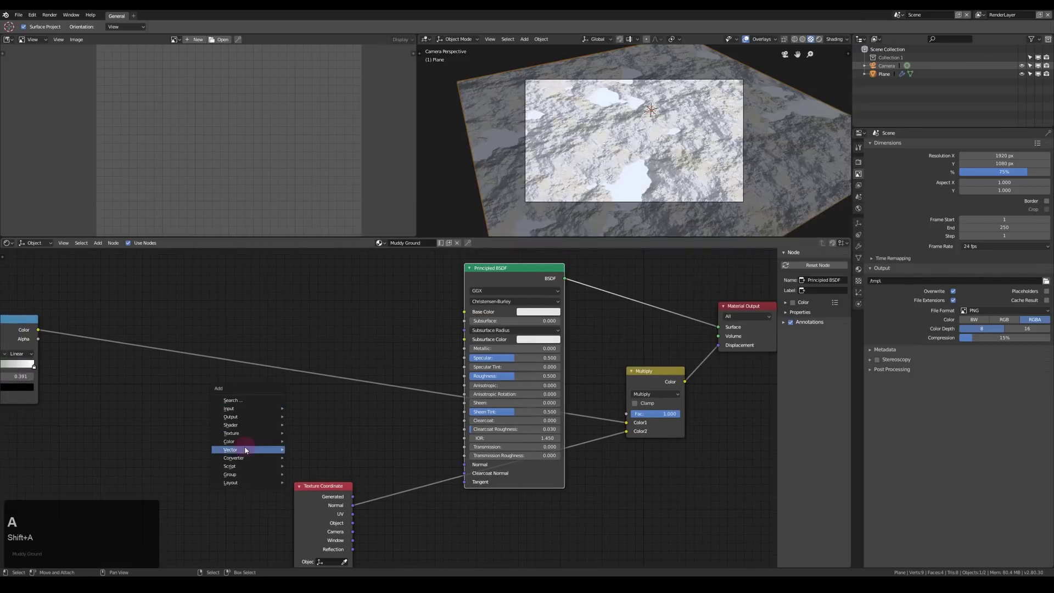
mouse_move(253, 457)
click(304, 503)
click(190, 432)
click(217, 461)
click(214, 434)
drag(215, 438, 553, 370)
middle_drag(582, 357, 529, 309)
Step: Tidy the Multiply nodes and Texture Coordinate, and set the Math multiply value to 0.1
key(alt+a)
right_drag(546, 302, 530, 338)
key(g)
click(654, 377)
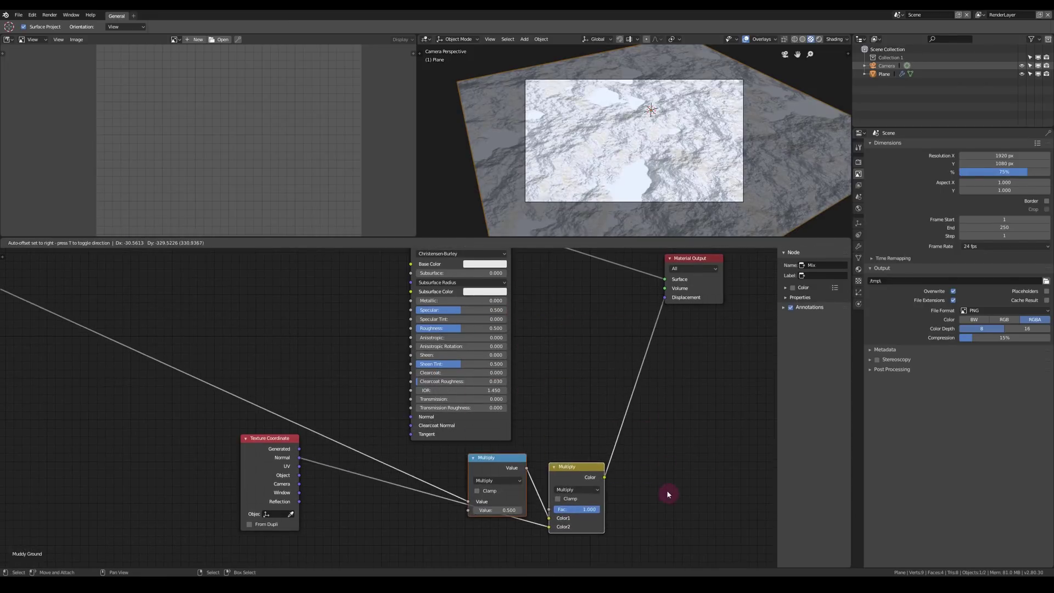
middle_drag(637, 484, 632, 403)
drag(268, 390, 487, 491)
scroll(541, 406, down, 6)
scroll(549, 395, up, 6)
scroll(521, 428, up, 1)
click(481, 413)
text(0.1)
key(KP_Enter)
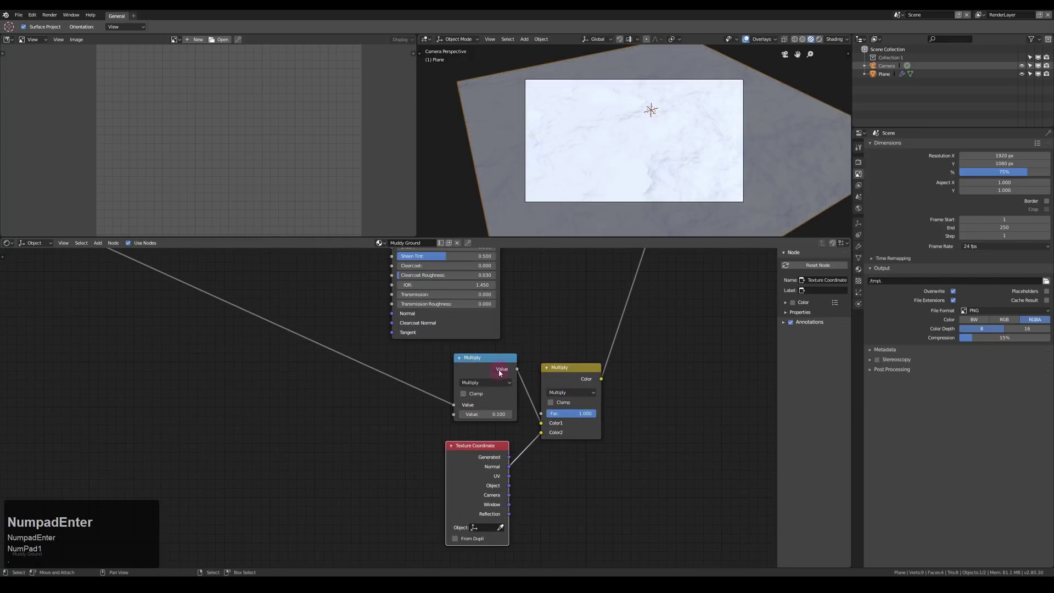
Step: Duplicate the Math node as a Power node with exponent 0.5 placed before the Multiply
key(shift+d)
click(288, 376)
click(271, 386)
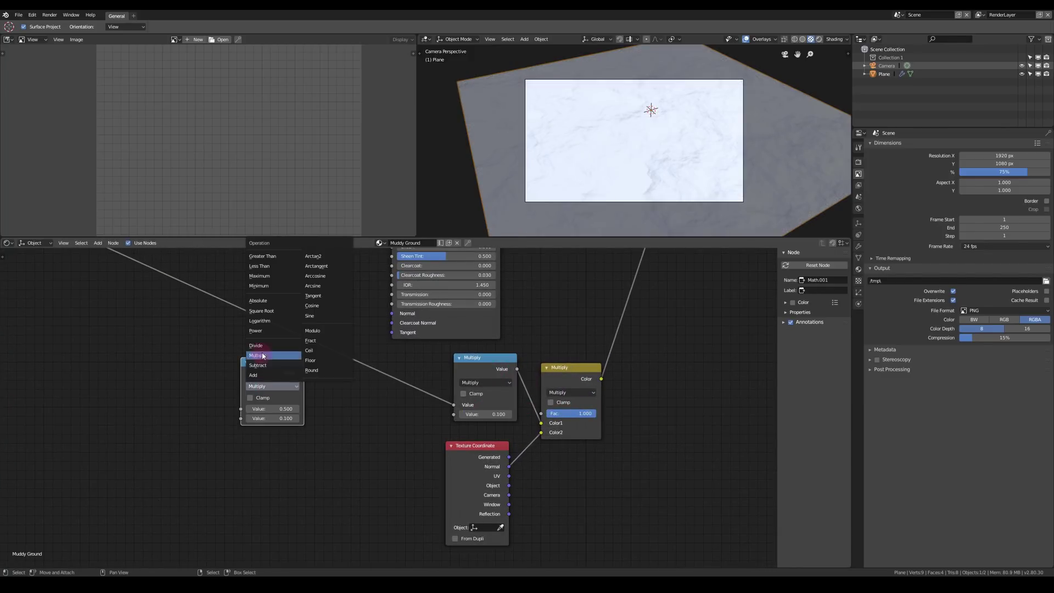
click(260, 332)
middle_drag(261, 332, 428, 378)
drag(427, 418, 540, 413)
text(0.5)
key(KP_Enter)
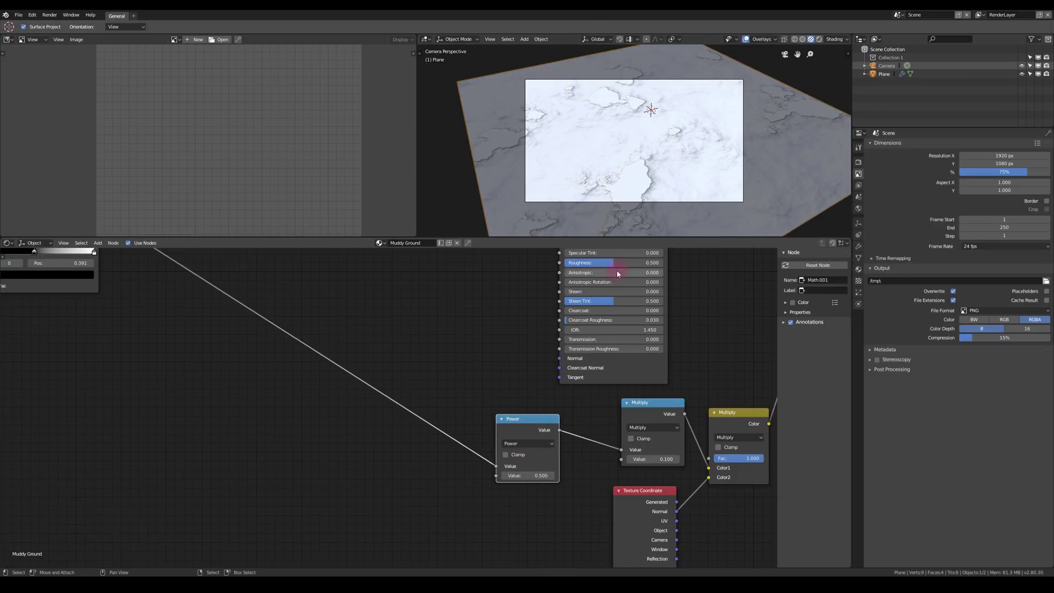
Step: Switch the height ramp to B-Spline, move its stop to 0.364, and render with F12
middle_drag(641, 181, 643, 169)
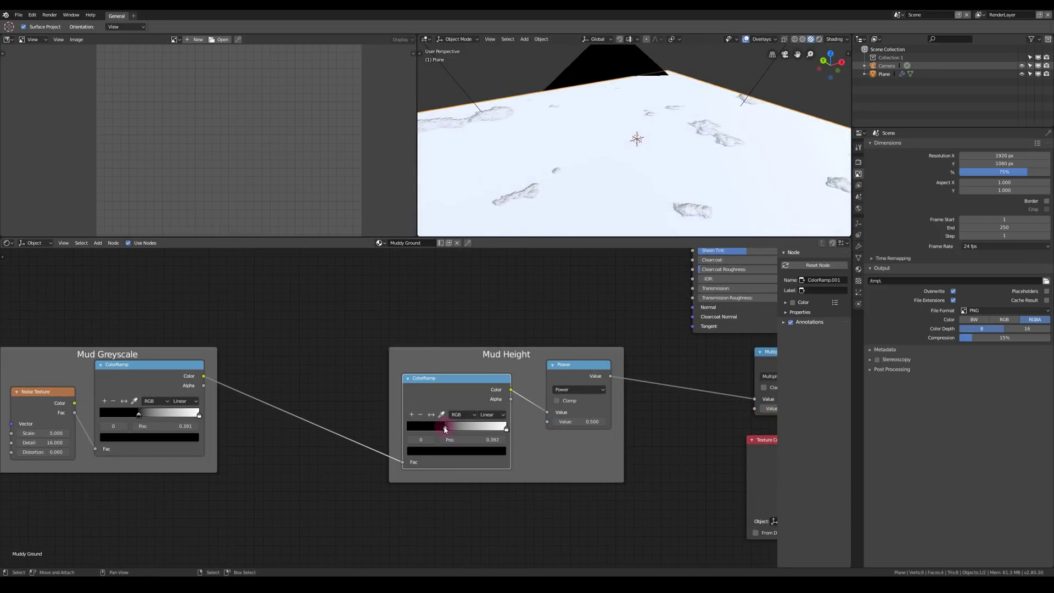
click(492, 415)
click(488, 373)
drag(432, 428, 475, 430)
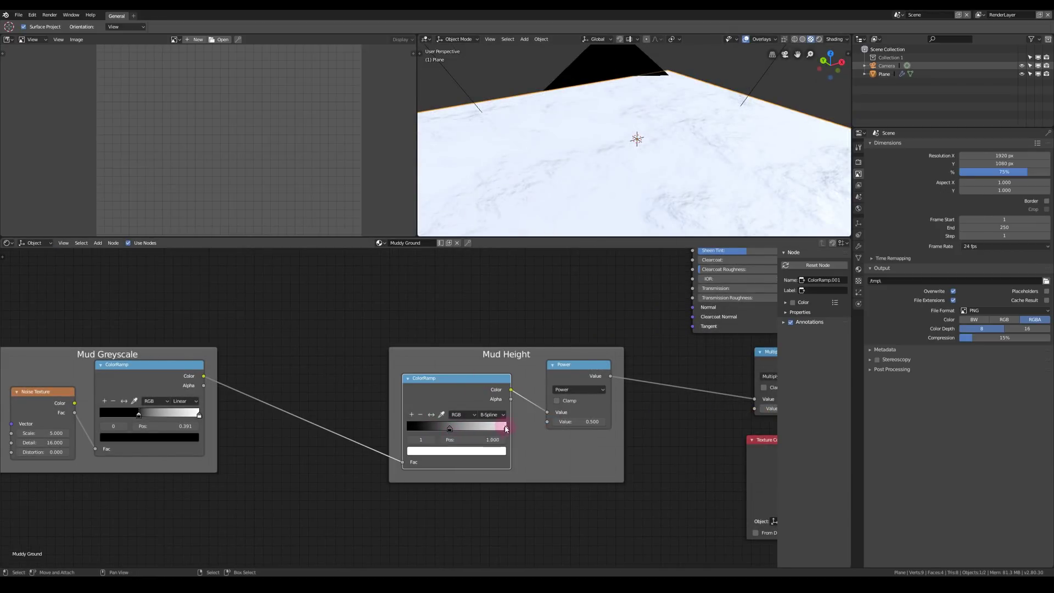
drag(463, 430, 443, 438)
middle_drag(623, 187, 625, 181)
key(F12)
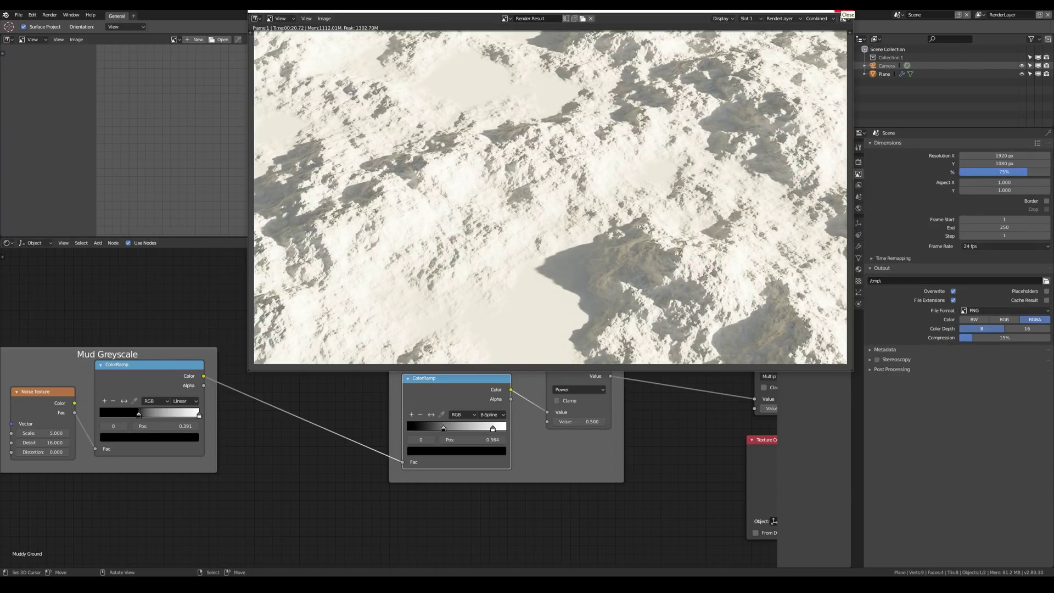
Step: Close the render and rearrange the Mud Height and Mud Greyscale frames
click(843, 10)
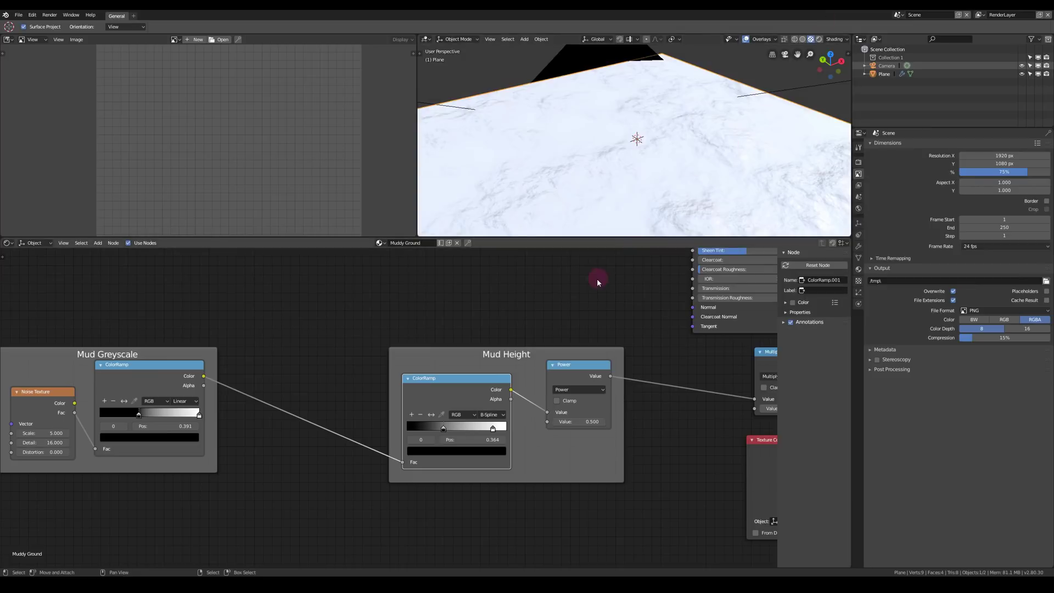
scroll(577, 286, down, 3)
middle_drag(565, 287, 473, 360)
drag(448, 393, 428, 416)
middle_drag(378, 390, 479, 361)
drag(272, 368, 218, 389)
scroll(467, 364, up, 1)
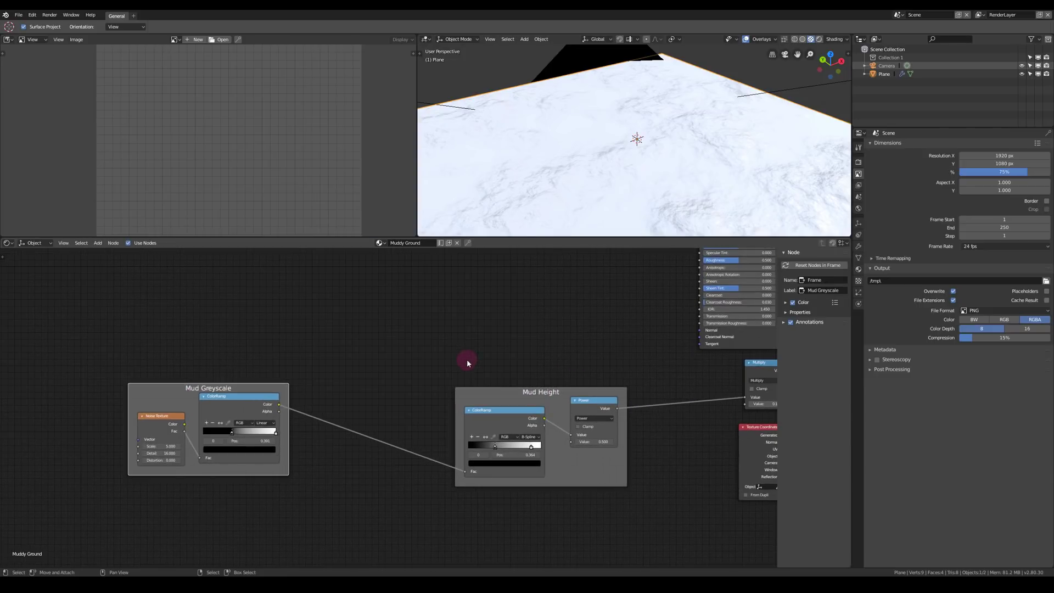
Step: Duplicate the Mud Height ramp above its frame, unparent the copy, and duplicate it again
click(494, 423)
key(shift+d)
click(451, 317)
key(ctrl+alt+p)
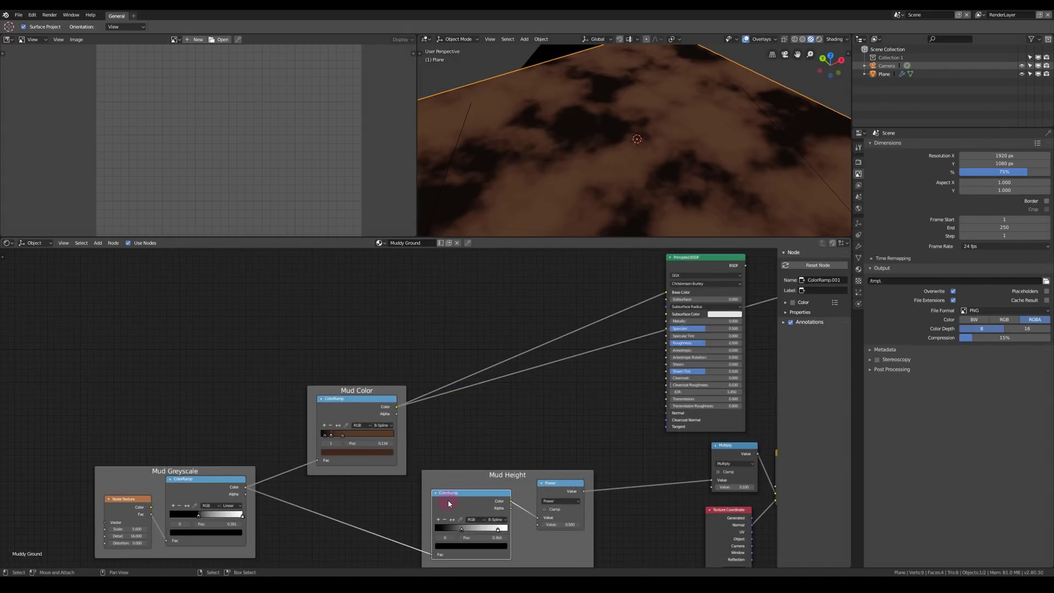
key(shift+d)
Step: Unparent the new ramp copy, feed it the mud greyscale, and set Linear interpolation
click(416, 292)
key(ctrl+alt+p)
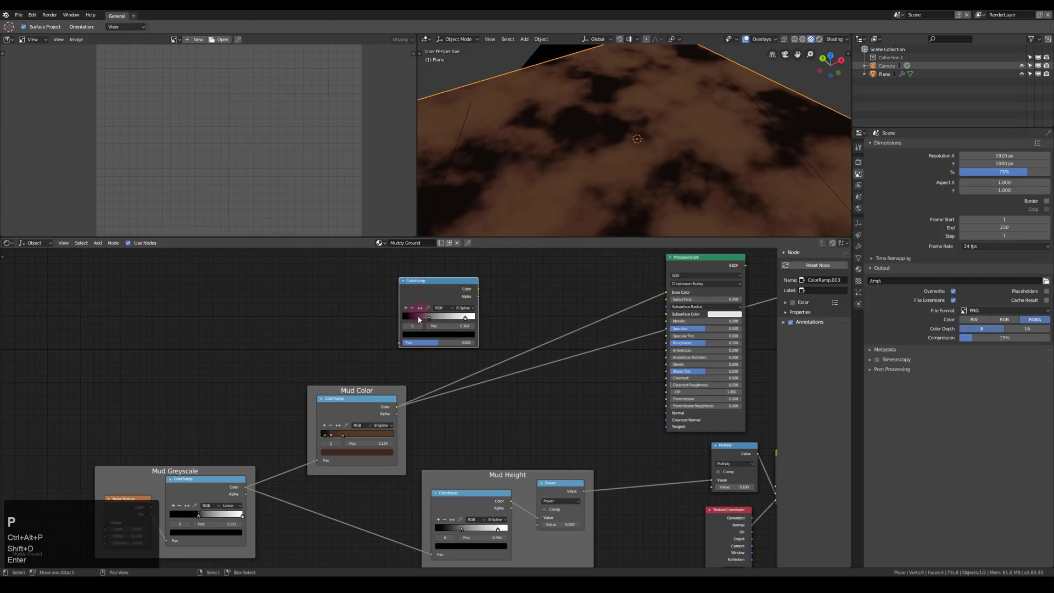
drag(243, 486, 294, 446)
drag(403, 350, 404, 346)
scroll(435, 321, up, 2)
click(486, 306)
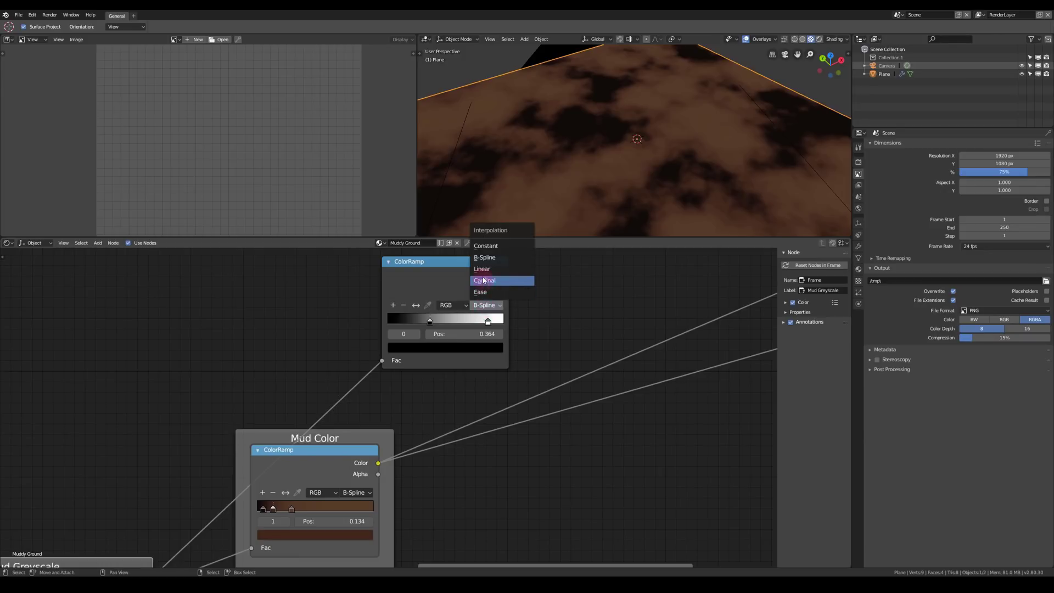
click(479, 278)
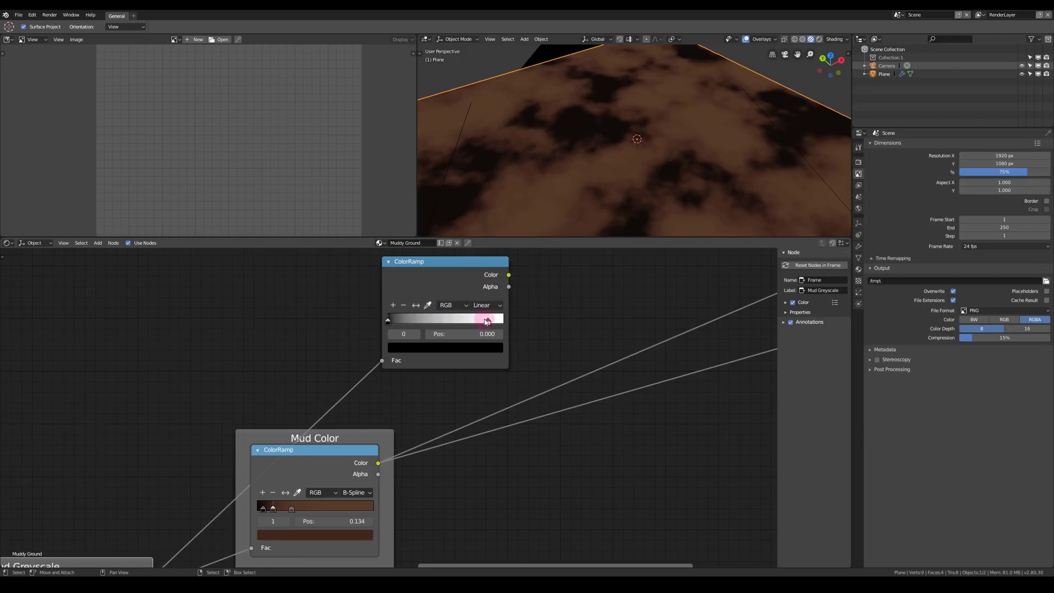
Step: Move the white stop to the end, set black stop value near 0.026 and white to 0.684
drag(487, 321, 520, 306)
ctrl+shift+click(456, 291)
click(393, 334)
click(450, 347)
drag(480, 271, 479, 263)
middle_drag(487, 284, 414, 348)
drag(317, 385, 315, 385)
click(430, 386)
click(411, 411)
drag(407, 288, 406, 270)
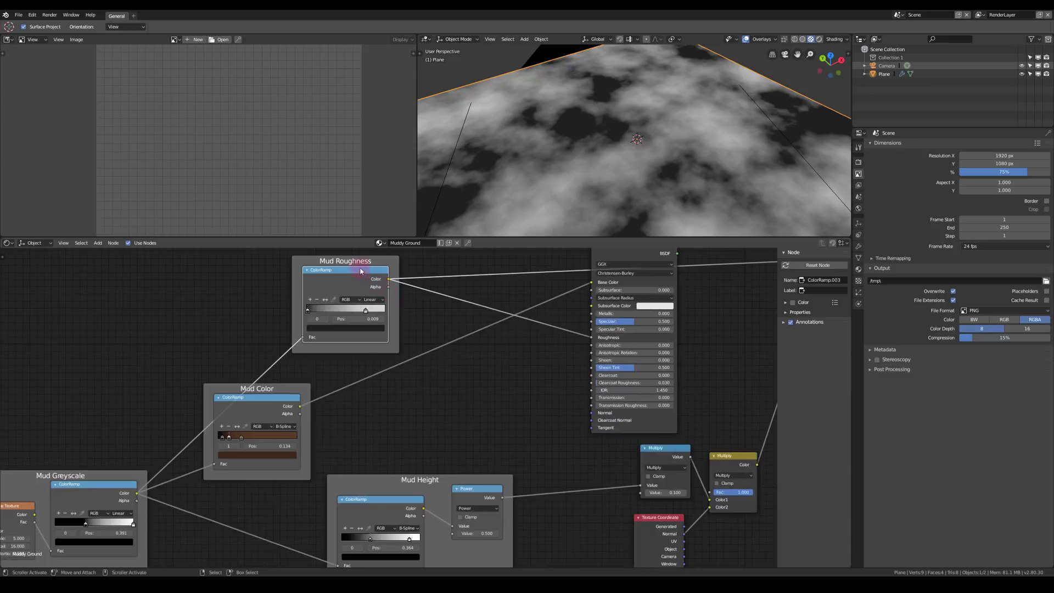
Step: Stack the Mud Color frame above Mud Roughness and preview the full Principled BSDF mud material
drag(359, 268, 395, 374)
drag(277, 386, 397, 257)
middle_drag(407, 272, 436, 300)
scroll(507, 313, down, 1)
middle_drag(548, 317, 467, 339)
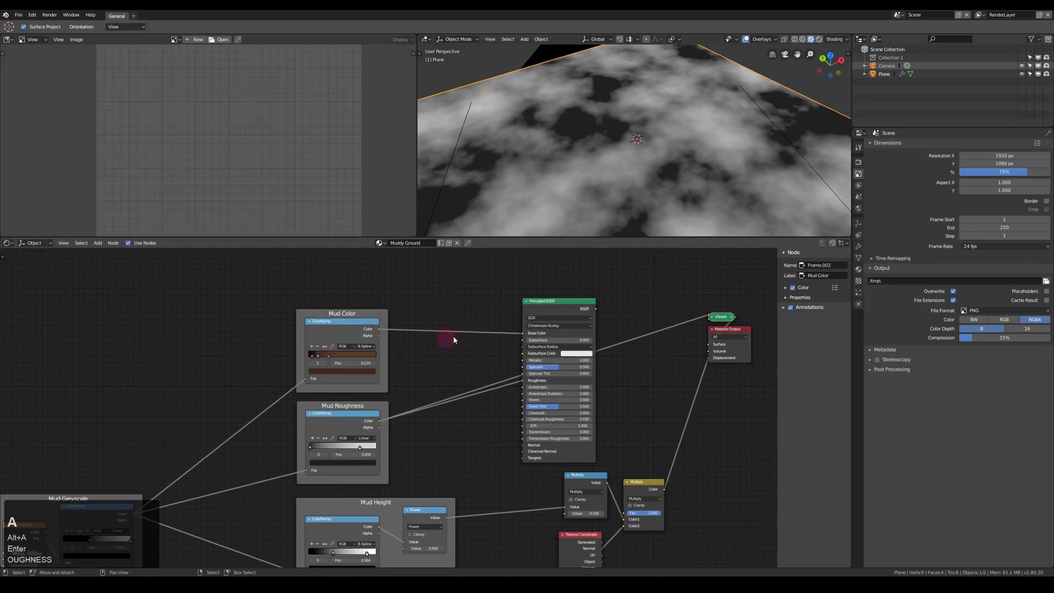
ctrl+shift+click(555, 314)
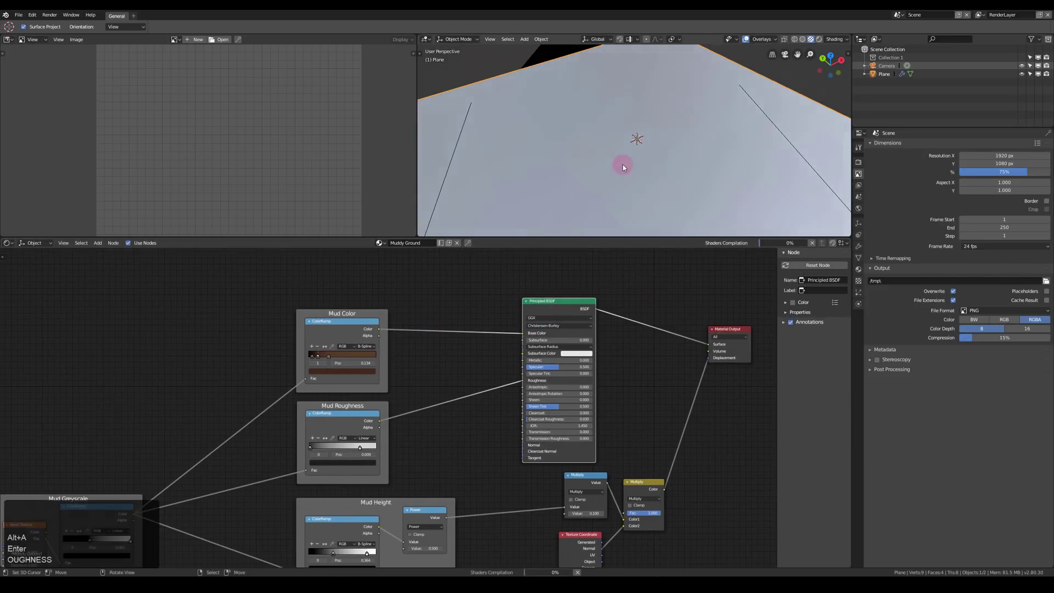
middle_drag(622, 164, 581, 167)
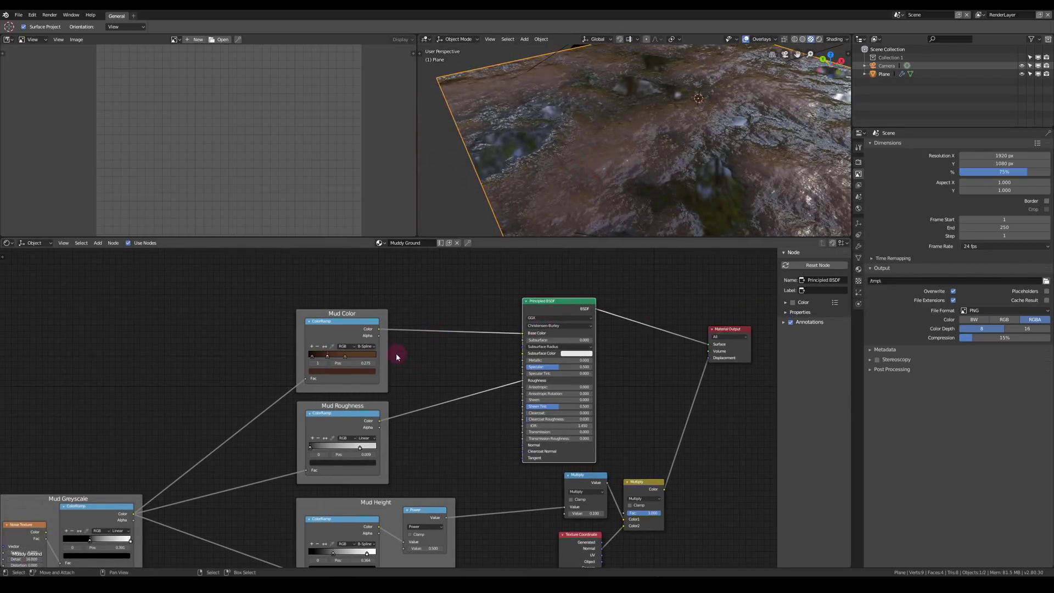
key(shift+a)
mouse_move(404, 355)
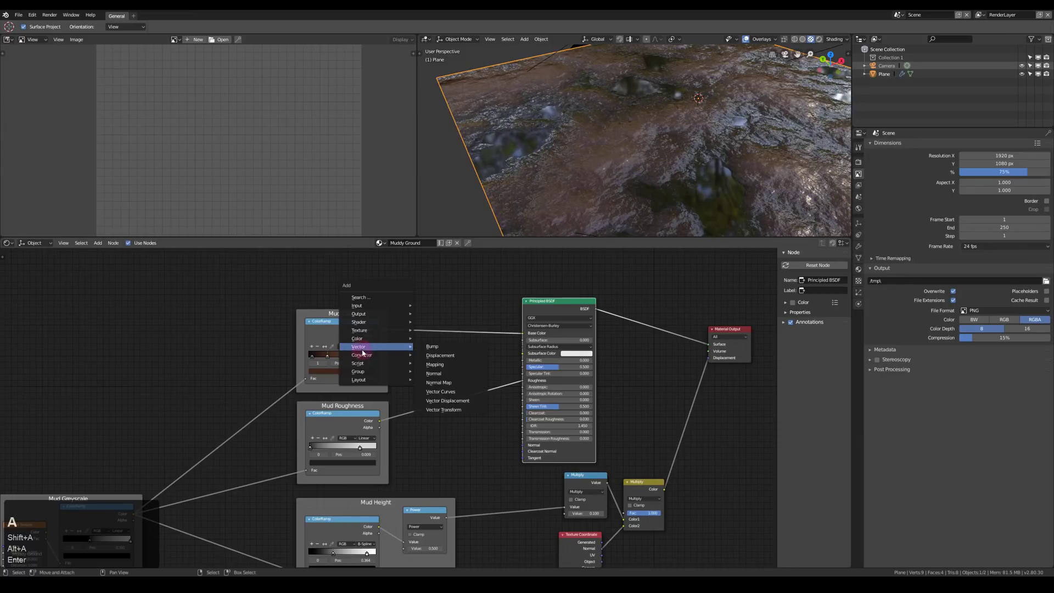
Step: Add a Bump node above Mud Color and feed the mud greyscale colour into its Height
click(435, 347)
click(432, 265)
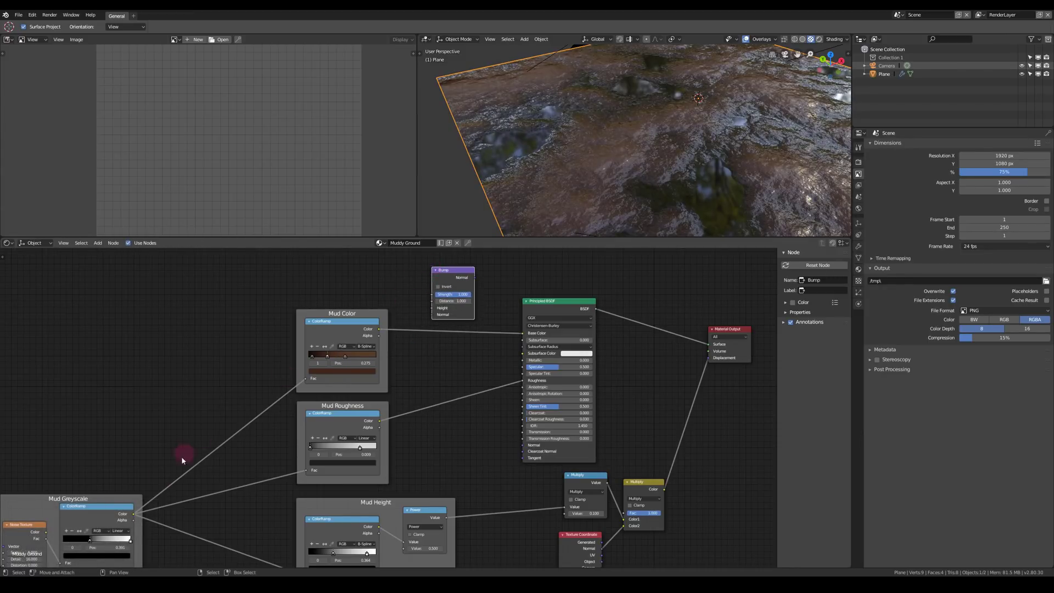
drag(132, 517, 135, 517)
drag(404, 314, 351, 260)
middle_drag(383, 269, 376, 291)
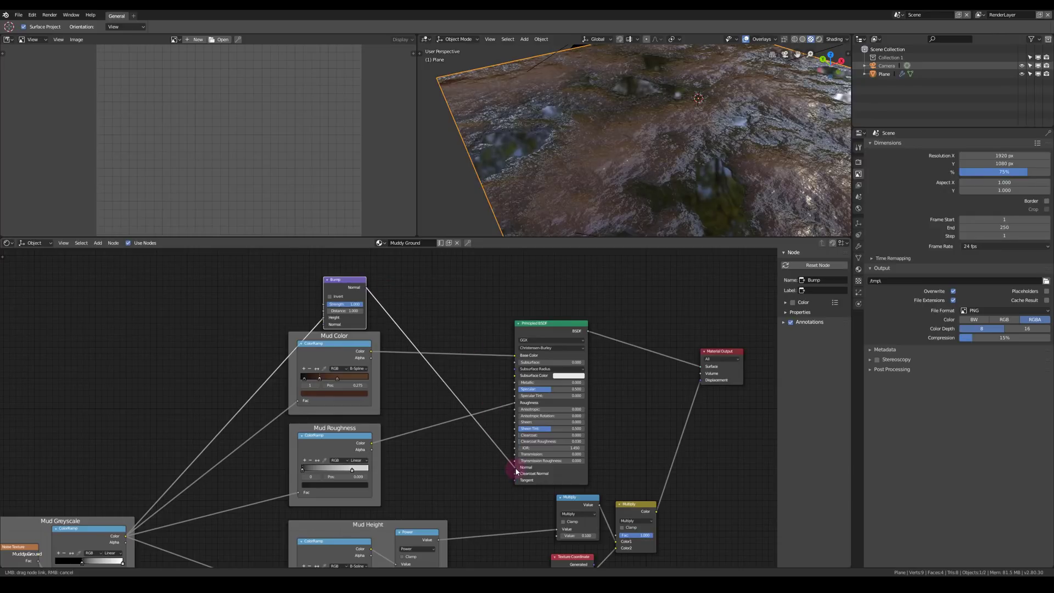
Step: Link the Bump Normal to the Principled Normal, then tidy the Mud Color and Mud Roughness frames
drag(516, 470, 516, 470)
middle_drag(409, 413, 458, 375)
drag(425, 356, 423, 293)
drag(426, 406, 406, 398)
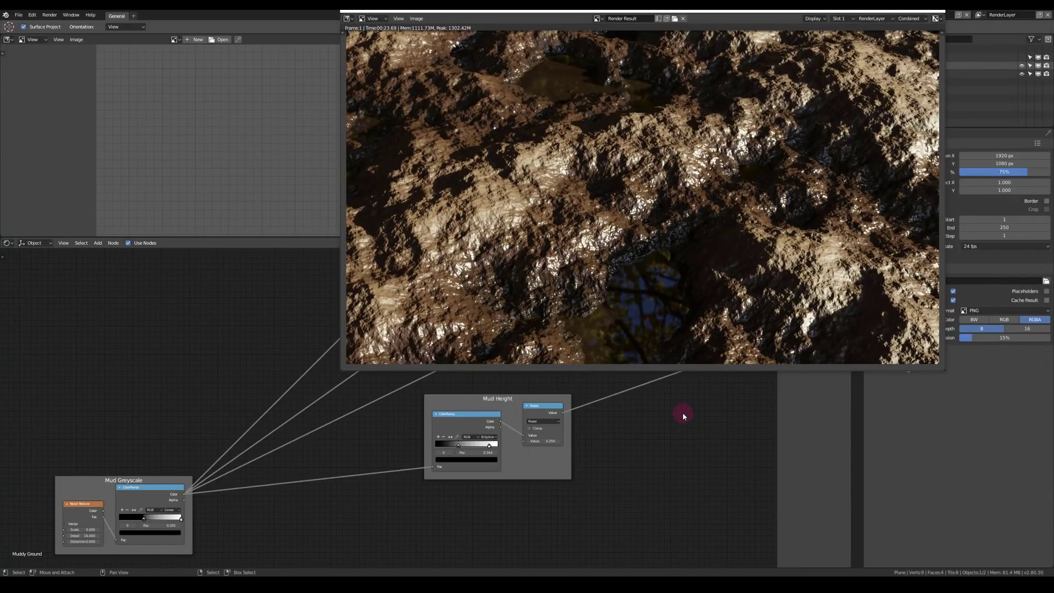
Step: Close the render and load the leaf diffuse and displacement PNGs, through leaf3_disp.png, into the Image Editor
key(Escape)
middle_drag(692, 395, 637, 364)
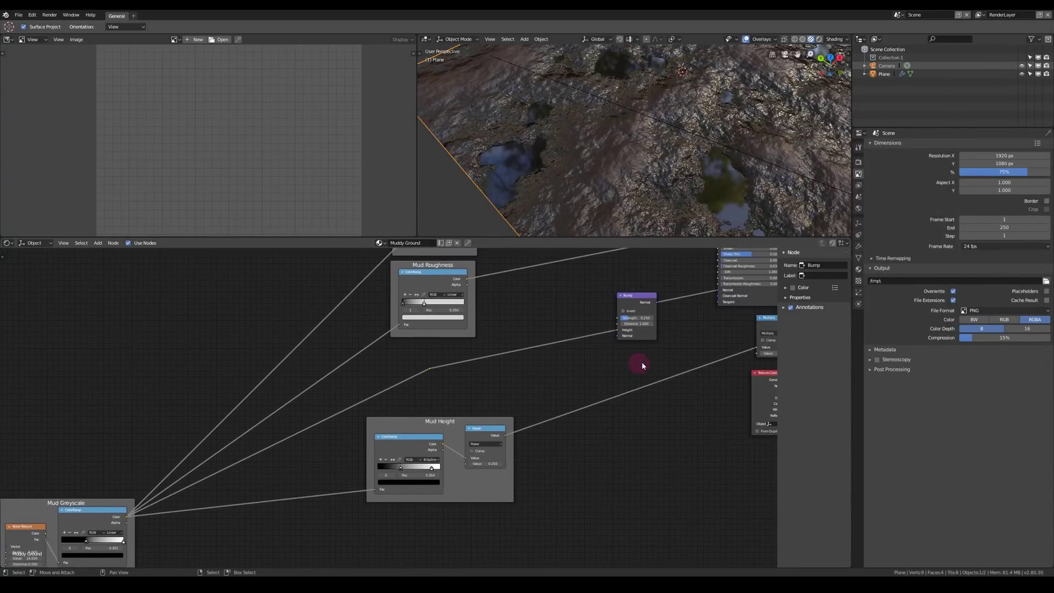
key(shift)
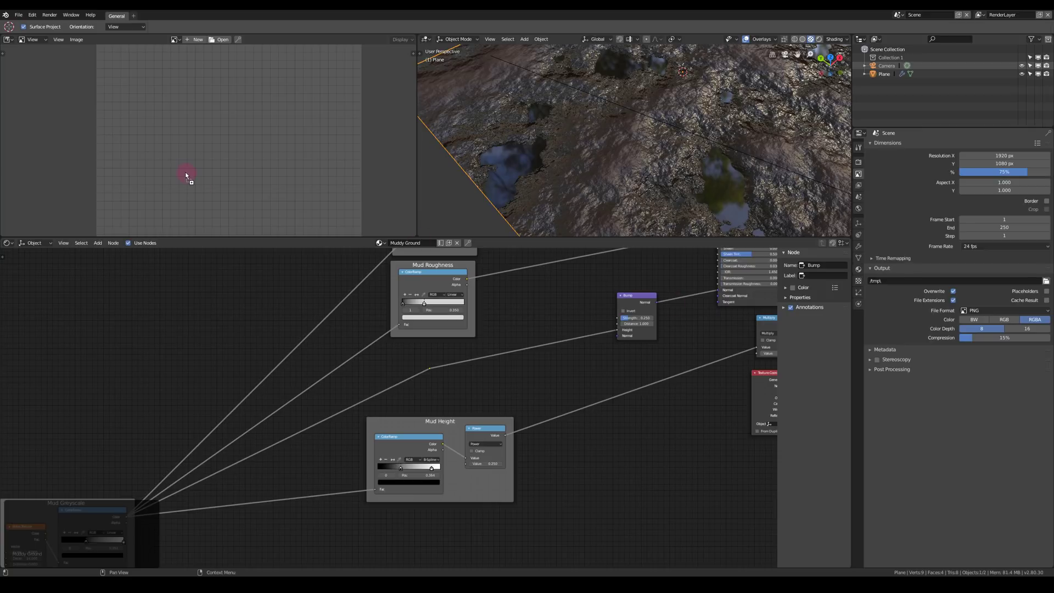
drag(185, 174, 196, 176)
scroll(192, 182, down, 7)
middle_drag(196, 182, 202, 153)
scroll(203, 153, down, 3)
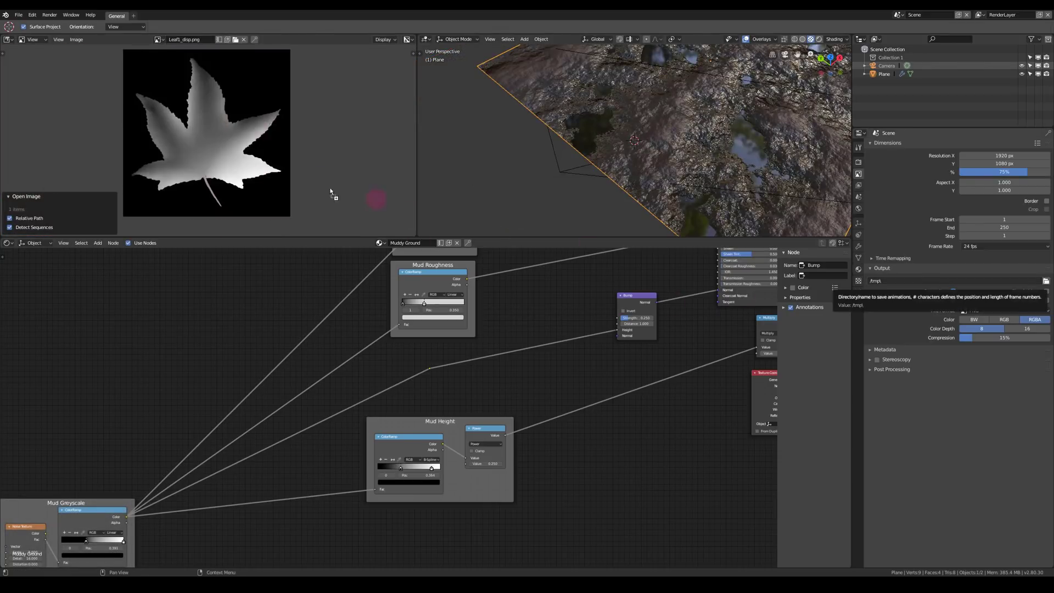
drag(330, 189, 275, 179)
drag(1053, 274, 287, 176)
drag(1053, 274, 280, 176)
drag(224, 157, 220, 156)
middle_drag(270, 310, 516, 269)
scroll(516, 270, down, 4)
Step: Add an Image Texture node with Shift+D copies, then choose Append for the dropped SCATTr blend file
middle_drag(367, 364, 454, 418)
key(shift+a)
mouse_move(289, 327)
click(362, 370)
click(267, 279)
scroll(266, 279, up, 2)
key(shift+d)
click(325, 290)
key(a)
key(shift+d)
click(262, 421)
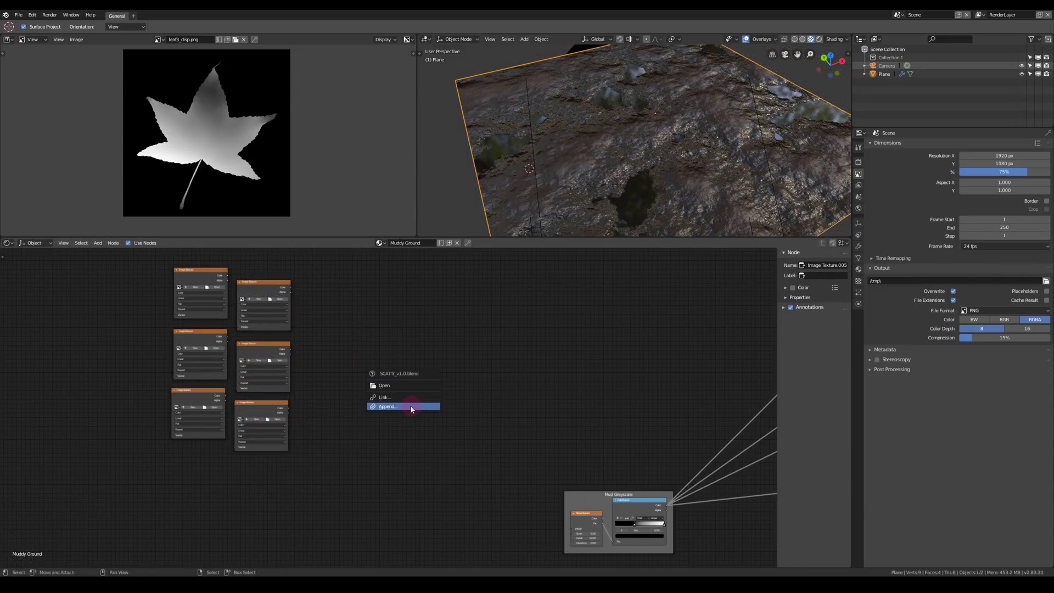
click(412, 407)
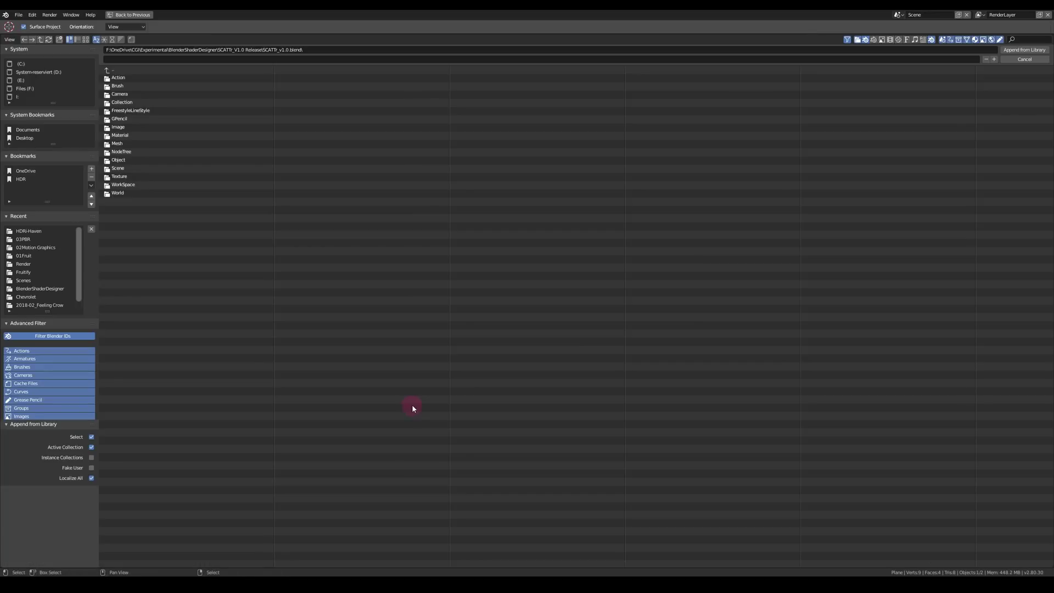
Step: Append the SCATTr_v1.0 [APPEND] node group and add a Single SCATTr group node on the left
click(132, 152)
double_click(144, 102)
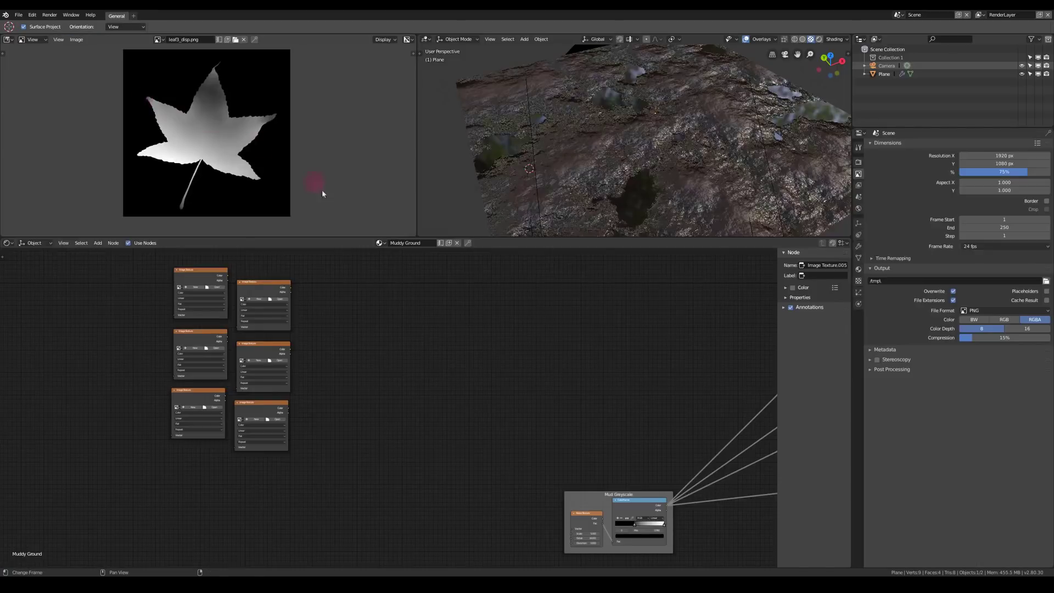
middle_drag(406, 330, 470, 268)
scroll(211, 374, down, 1)
key(shift+a)
mouse_move(170, 415)
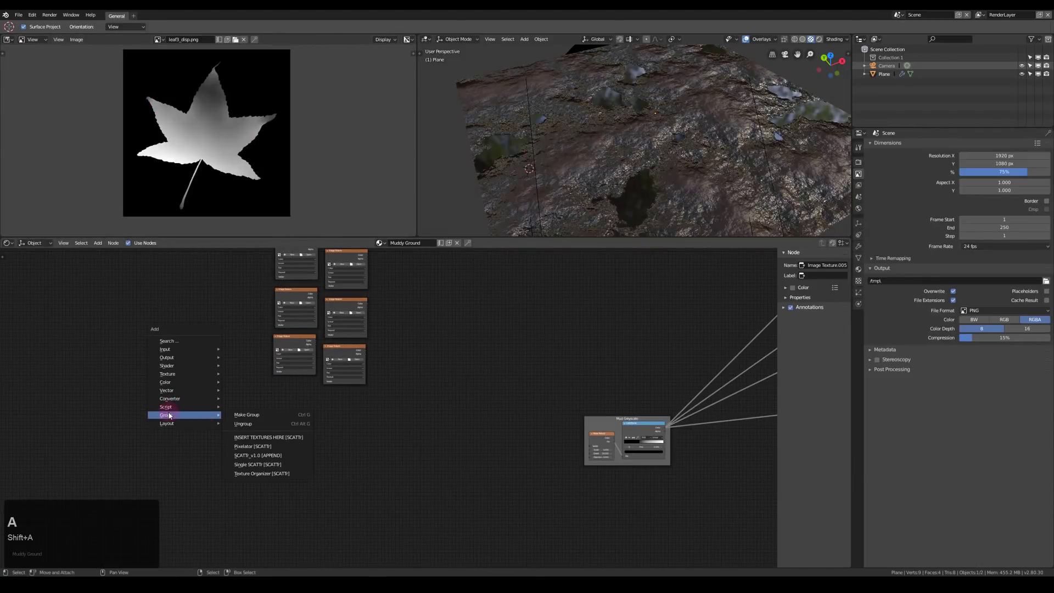
click(245, 464)
click(152, 326)
Step: Move the Single SCATTr node up beside the leaf textures and widen it
middle_drag(160, 328, 264, 414)
scroll(240, 401, up, 4)
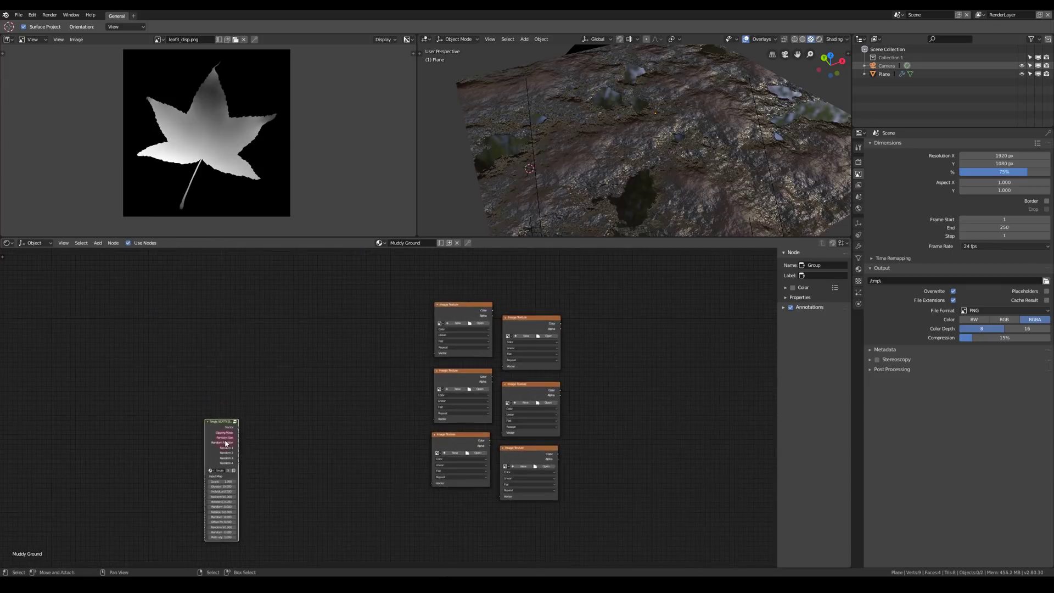
drag(224, 441, 191, 295)
scroll(202, 306, up, 3)
drag(205, 356, 242, 353)
drag(197, 297, 177, 299)
Step: Make two more copies of the Single SCATTr node, stacked below the first
key(shift+d)
click(278, 358)
key(shift+d)
click(368, 429)
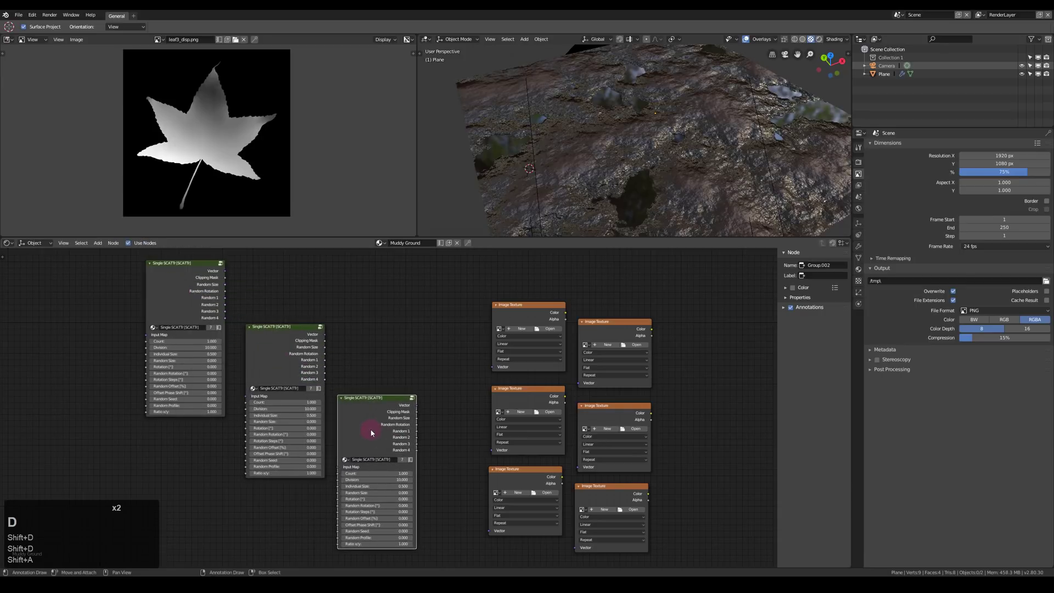
Step: Connect each scatter node's Vector output, via reroutes, to its pair of leaf Image Texture Vector inputs
drag(227, 273, 493, 367)
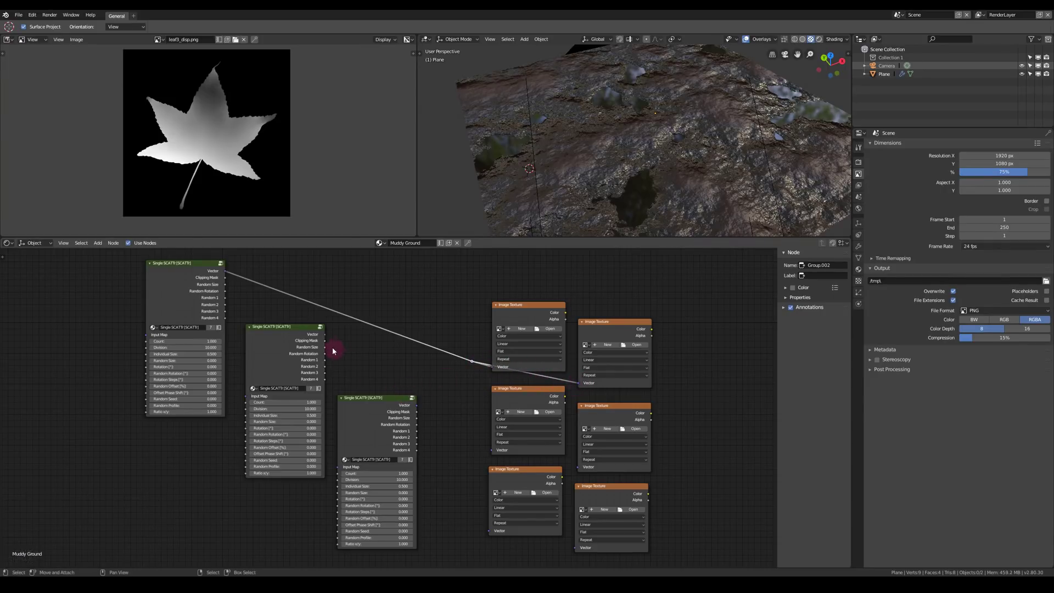
drag(503, 451, 498, 453)
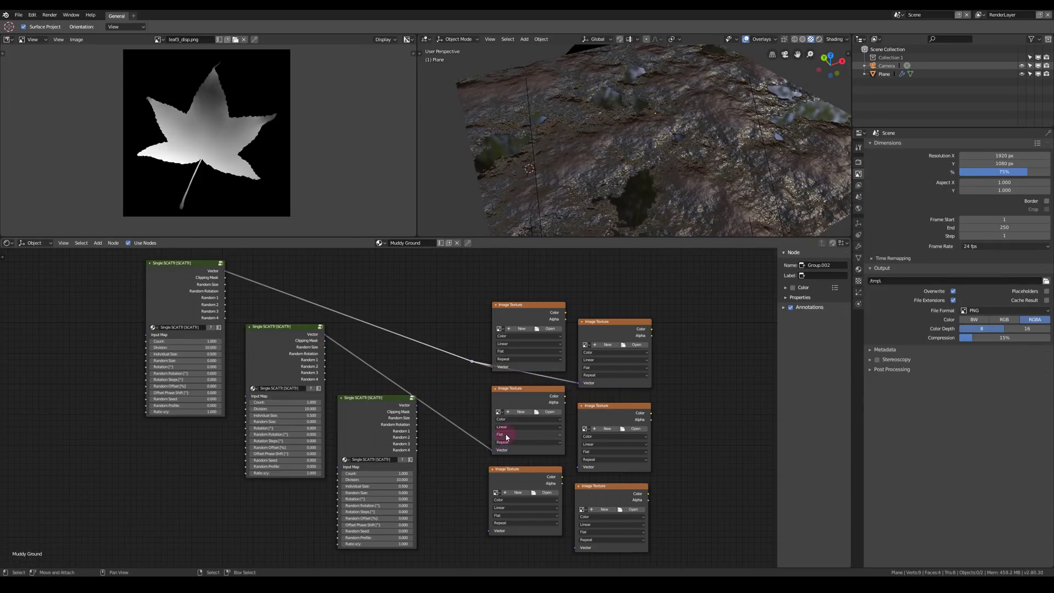
shift+right_drag(455, 415, 470, 436)
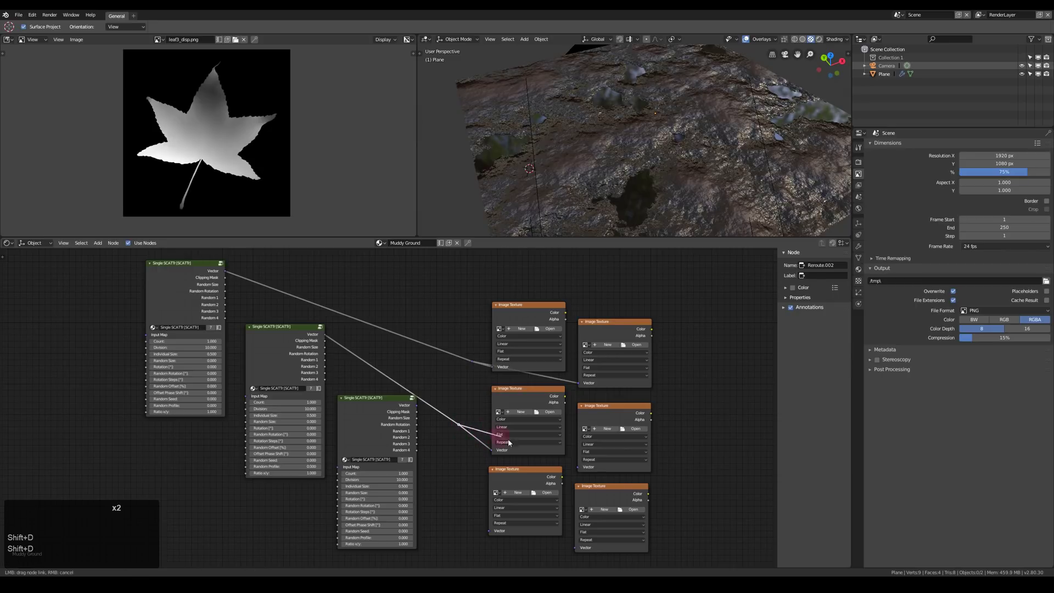
drag(583, 473, 580, 468)
middle_drag(522, 469, 538, 406)
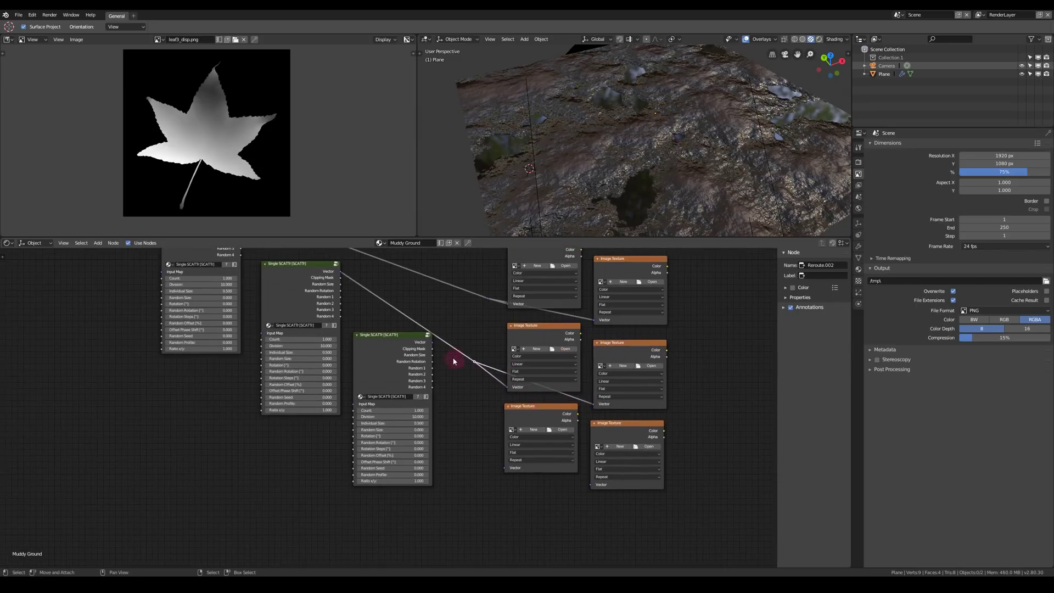
drag(506, 470, 505, 468)
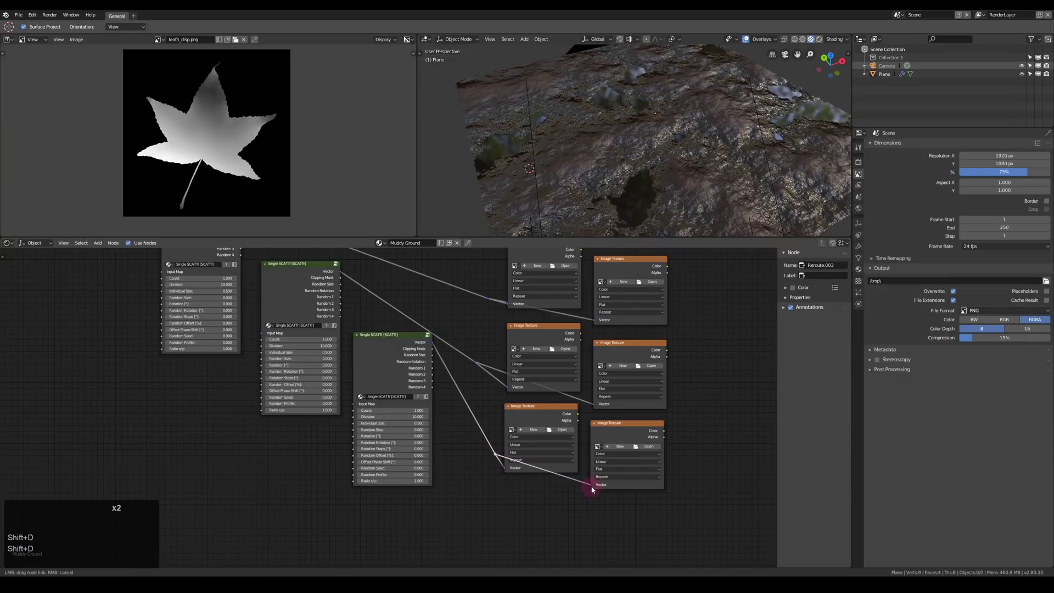
drag(593, 489, 592, 485)
Step: Add a Texture Coordinate node and link its UV into the scatter nodes' Input Map sockets
middle_drag(503, 385, 503, 420)
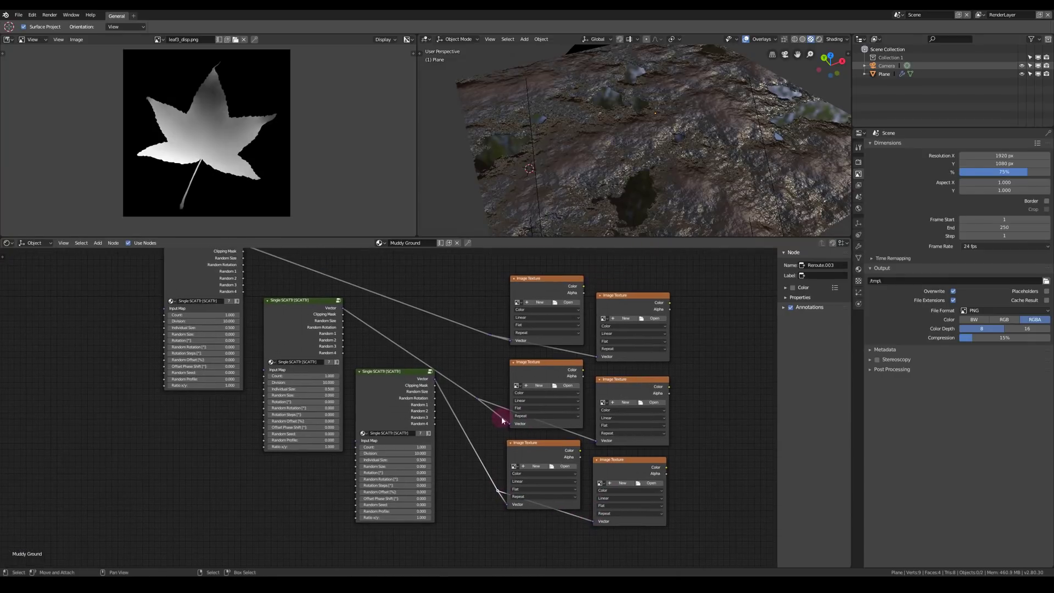
middle_drag(394, 391, 532, 417)
key(shift+a)
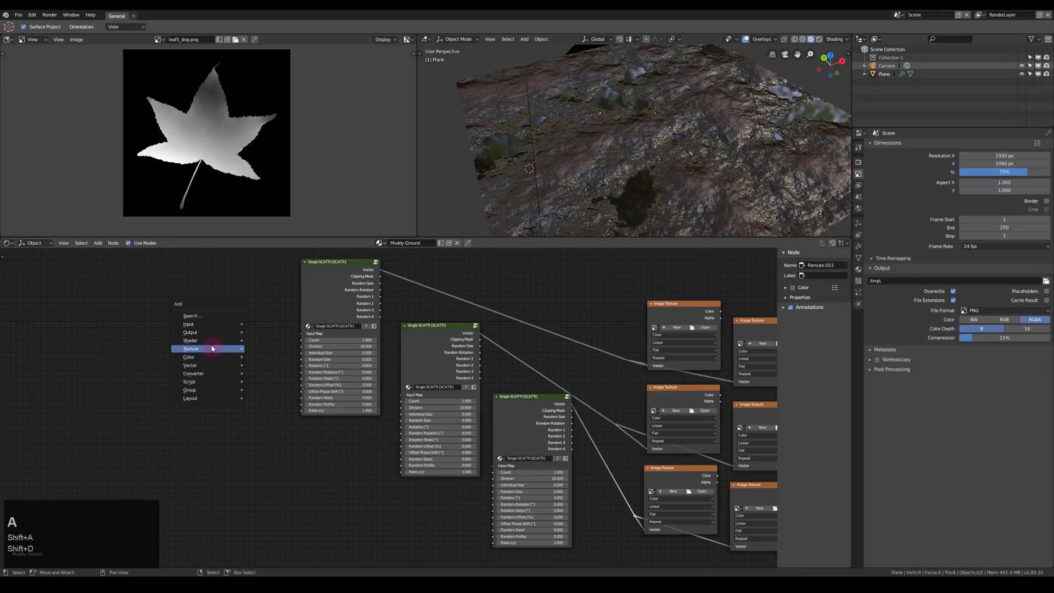
mouse_move(196, 326)
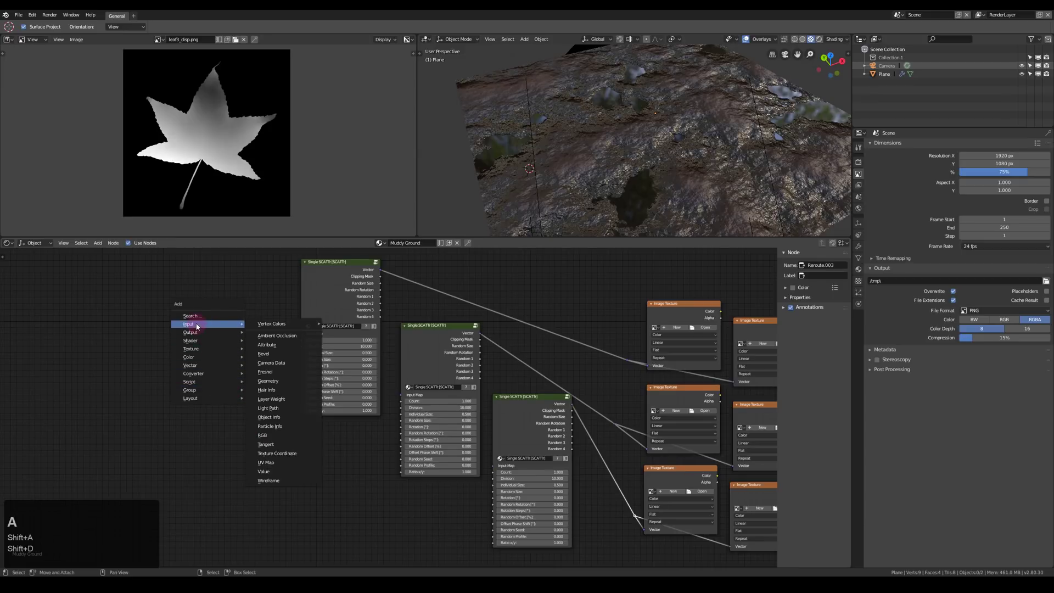
click(285, 453)
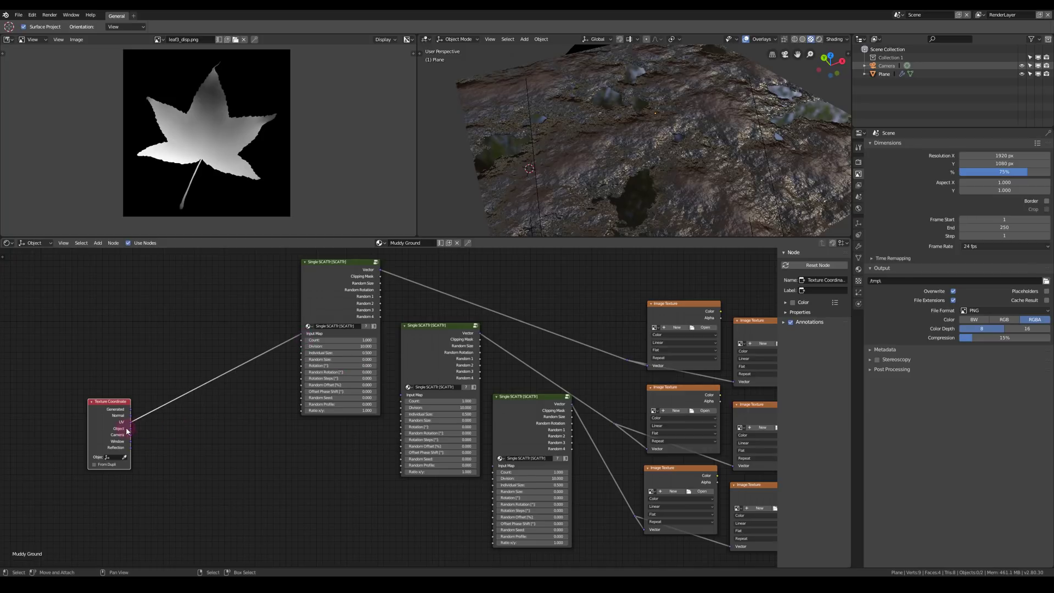
drag(403, 457, 405, 398)
drag(134, 422, 491, 467)
scroll(343, 379, up, 2)
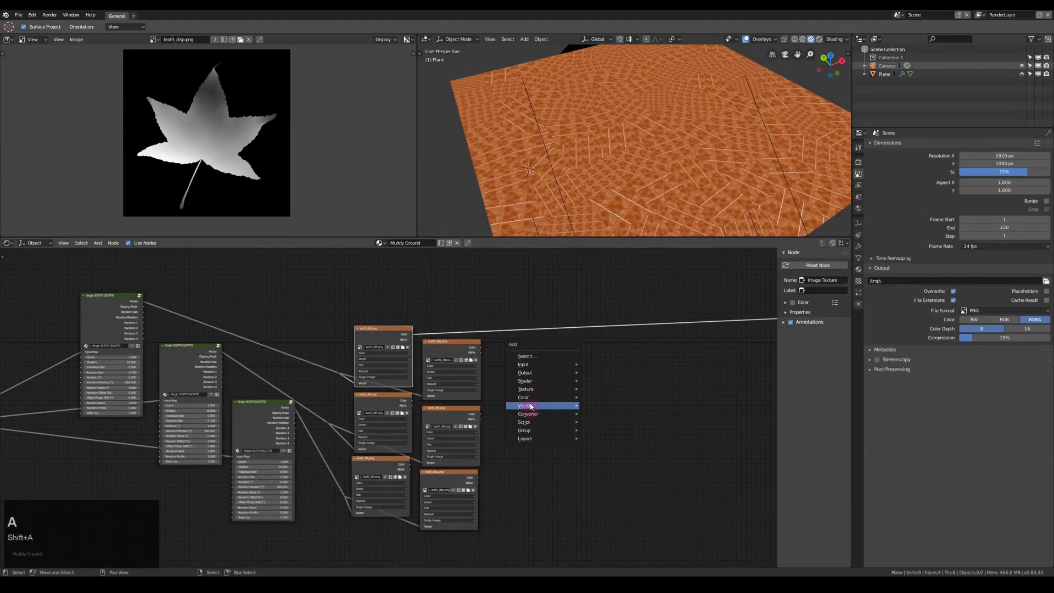
Step: Add a colour Mix node above the textures and a Math node beside it
mouse_move(541, 401)
click(607, 438)
click(569, 284)
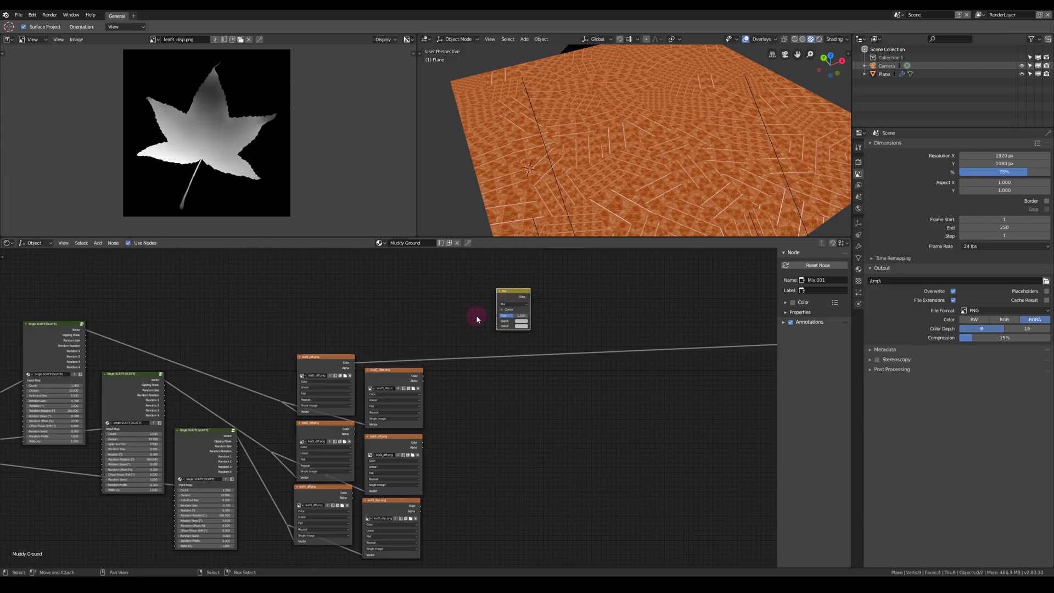
key(shift+a)
mouse_move(468, 314)
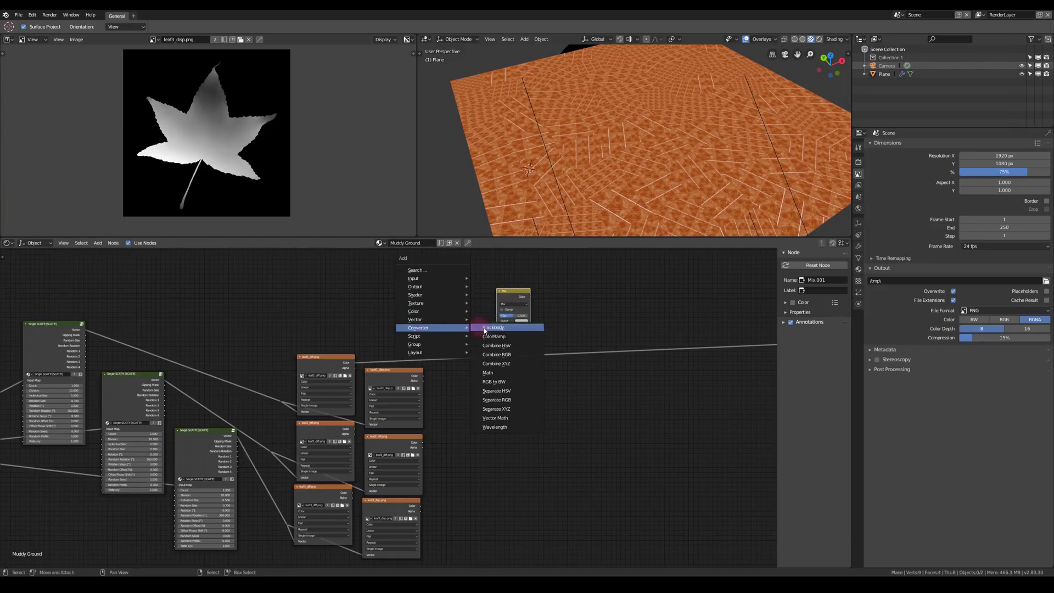
click(492, 372)
click(342, 273)
Step: Set the Math node to Multiply, fed by the first scatter's Clipping Mask and leaf1 alpha
middle_drag(229, 295, 329, 324)
scroll(330, 324, up, 4)
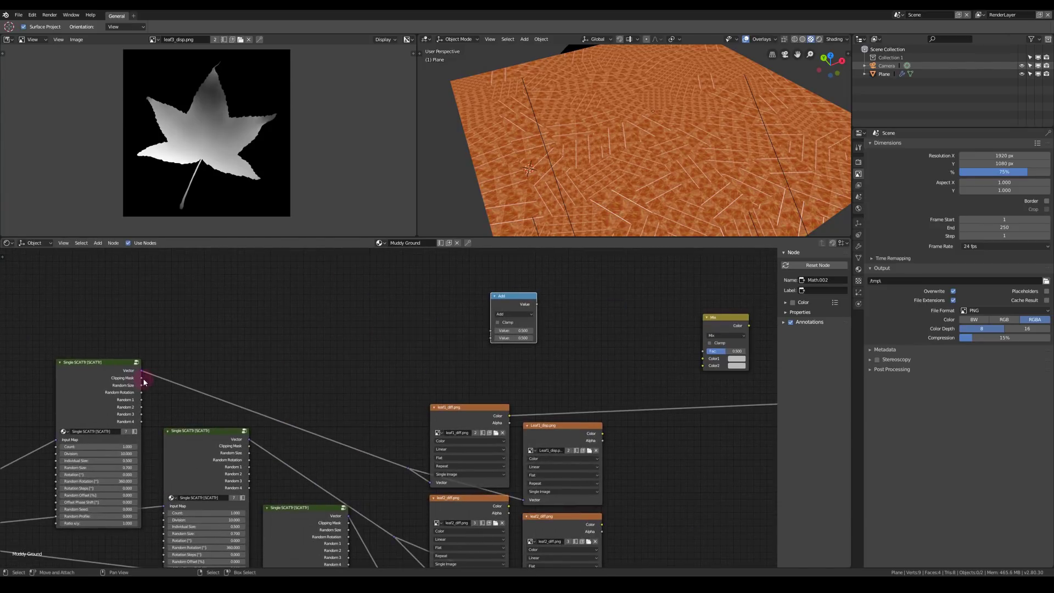
drag(143, 378, 561, 343)
click(503, 314)
click(507, 296)
scroll(529, 367, up, 3)
middle_drag(530, 367, 482, 344)
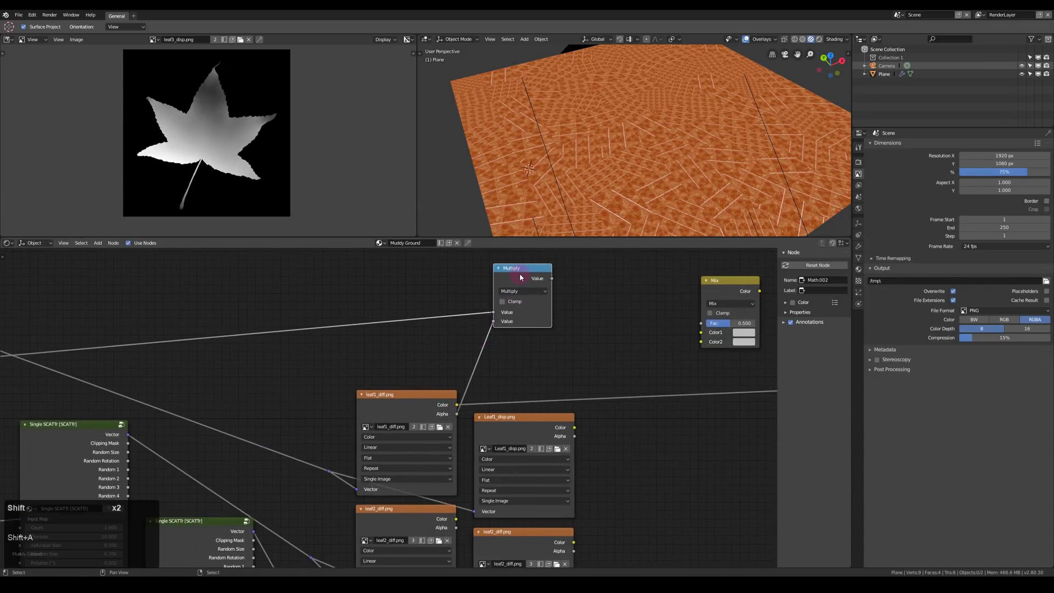
Step: Duplicate the Multiply node to make three, and move them up and left together
key(shift+d)
click(598, 311)
Step: Duplicate the Mix node and feed the first Mix's output into the second
key(shift+d)
click(681, 336)
right_drag(676, 281, 538, 312)
drag(647, 279, 630, 249)
middle_drag(459, 354, 469, 334)
scroll(110, 351, down, 3)
Step: Feed the second and third scatters' Clipping Masks and leaf2/leaf3 alphas into their Multiply nodes
drag(130, 407, 468, 315)
drag(230, 484, 534, 326)
middle_drag(372, 567, 339, 479)
middle_drag(363, 426, 281, 503)
drag(270, 549, 421, 320)
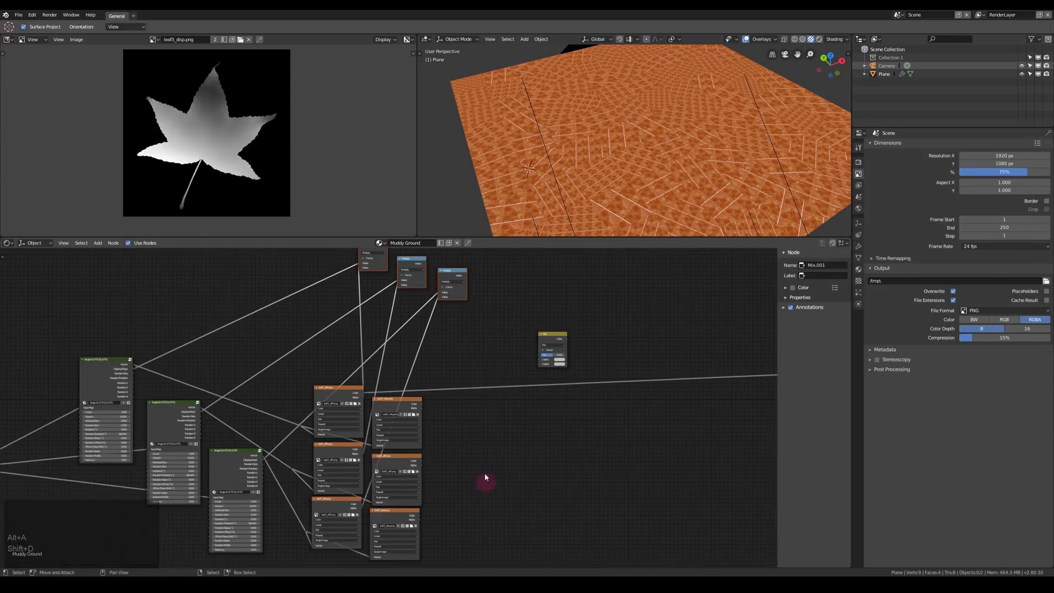
middle_drag(485, 478, 451, 500)
key(alt+a)
scroll(537, 364, up, 4)
drag(525, 362, 481, 341)
key(shift+d)
click(500, 346)
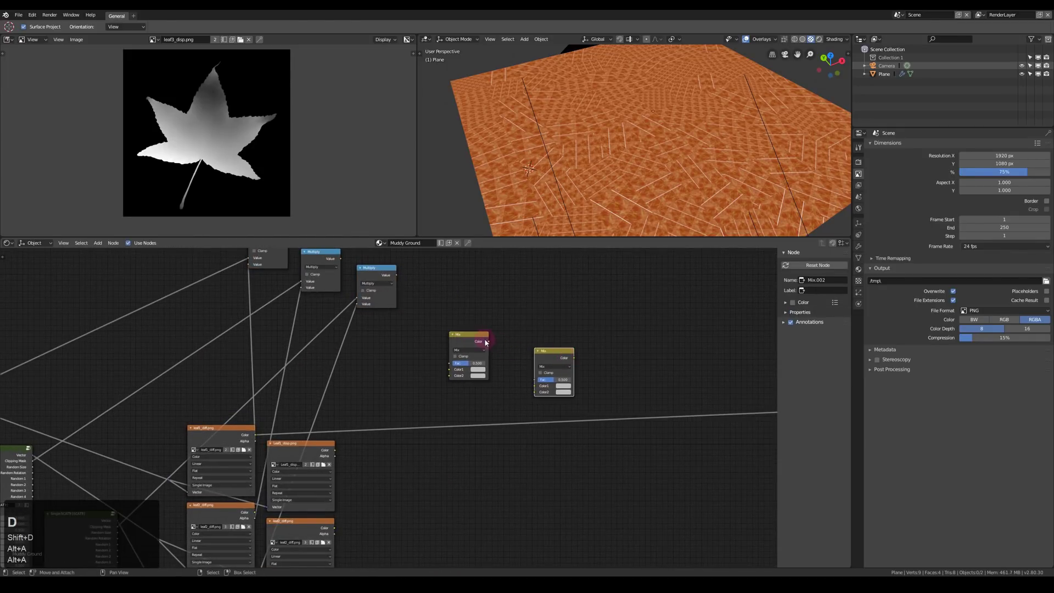
drag(540, 386, 538, 387)
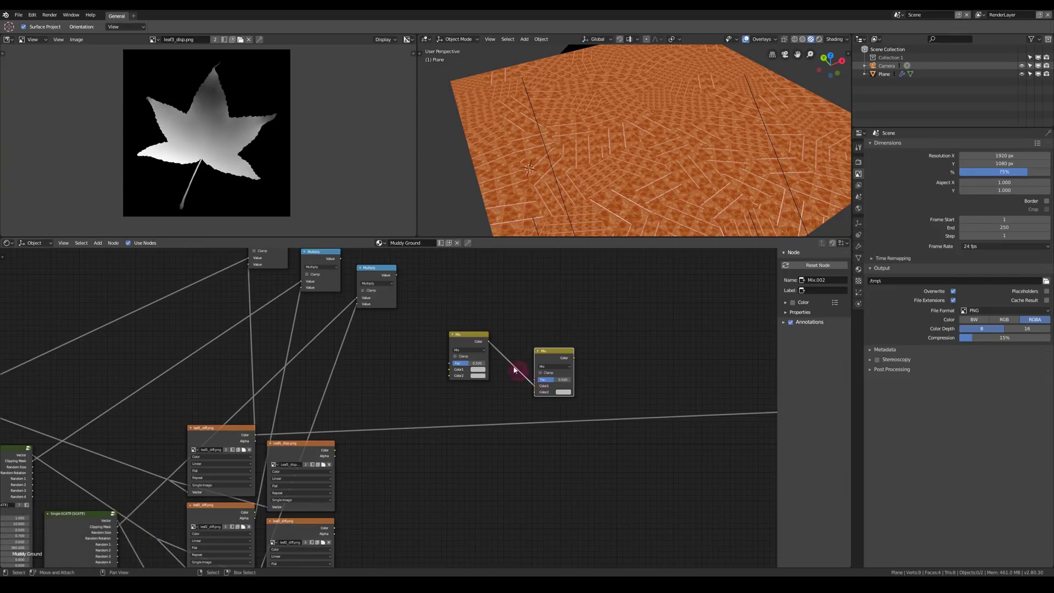
Step: Reposition the left Mix node and select both linked Mix nodes as a pair
mouse_move(476, 342)
mouse_down()
mouse_move(497, 356)
mouse_move(476, 333)
mouse_up()
middle_drag(535, 338, 502, 315)
scroll(502, 315, up, 1)
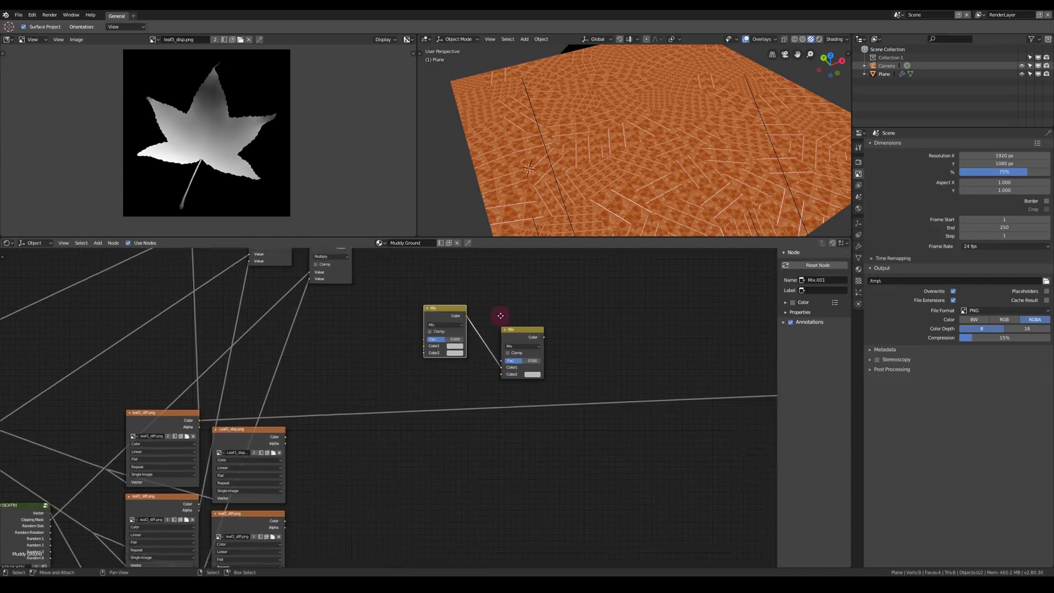
scroll(502, 315, down, 1)
right_drag(515, 295, 444, 368)
drag(445, 370, 446, 369)
middle_drag(468, 350, 451, 315)
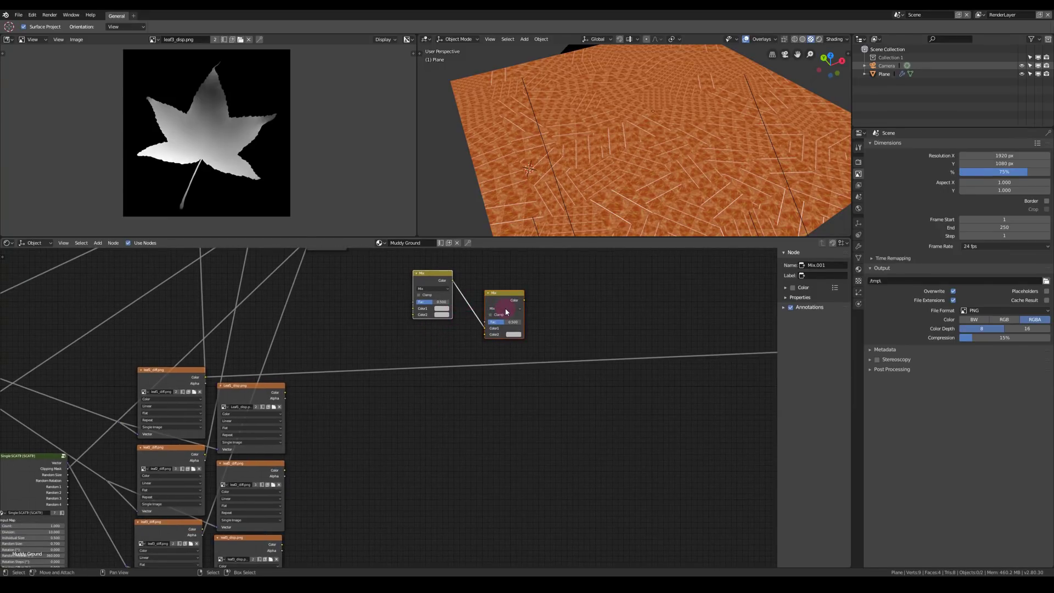
Step: Duplicate the Mix pair three times, stacking the copies below
key(shift+d)
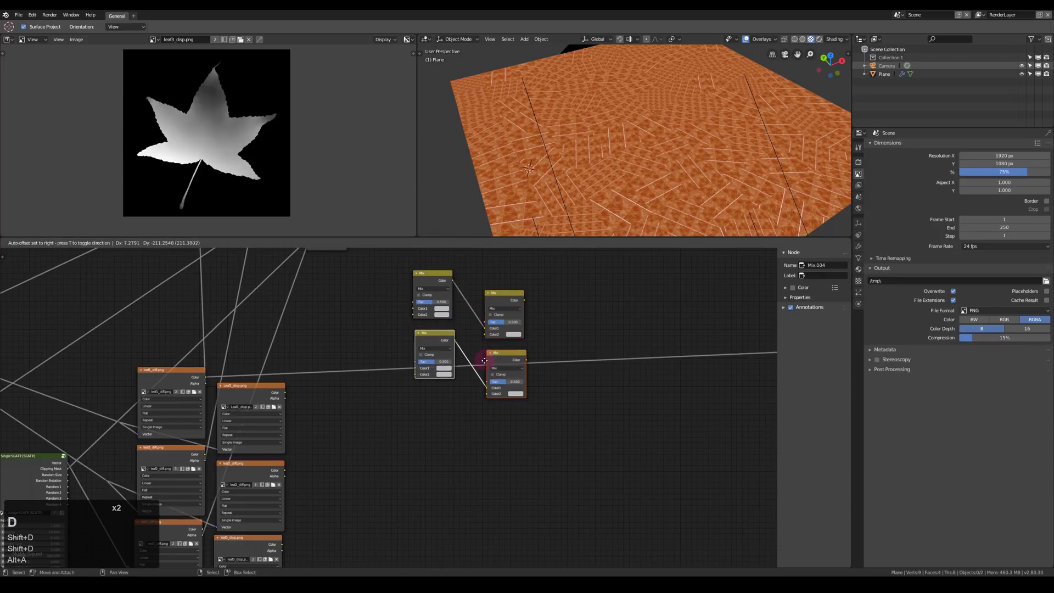
click(482, 359)
key(shift+d)
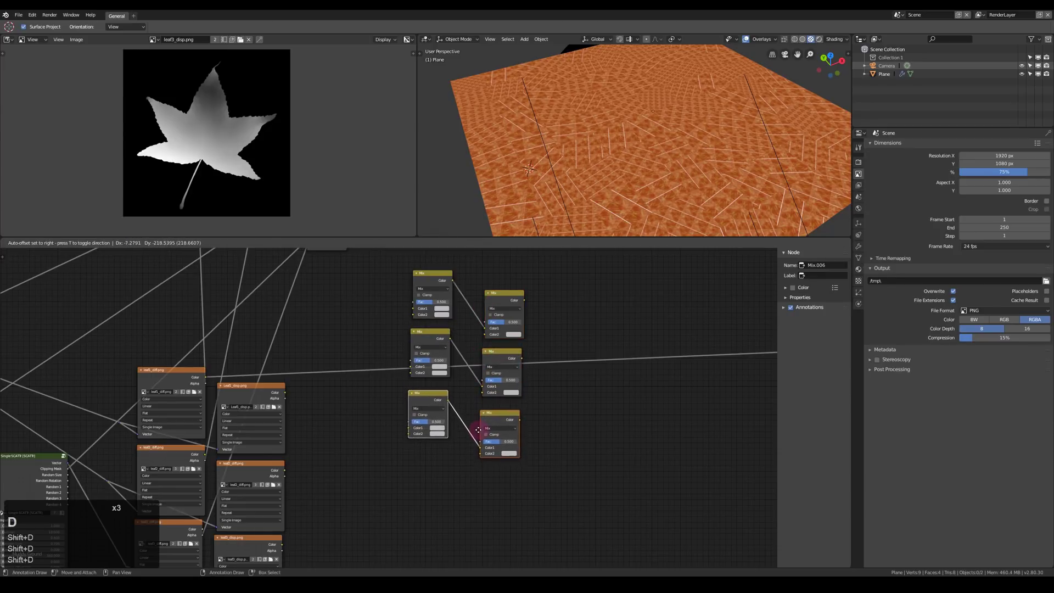
click(480, 431)
key(shift+d)
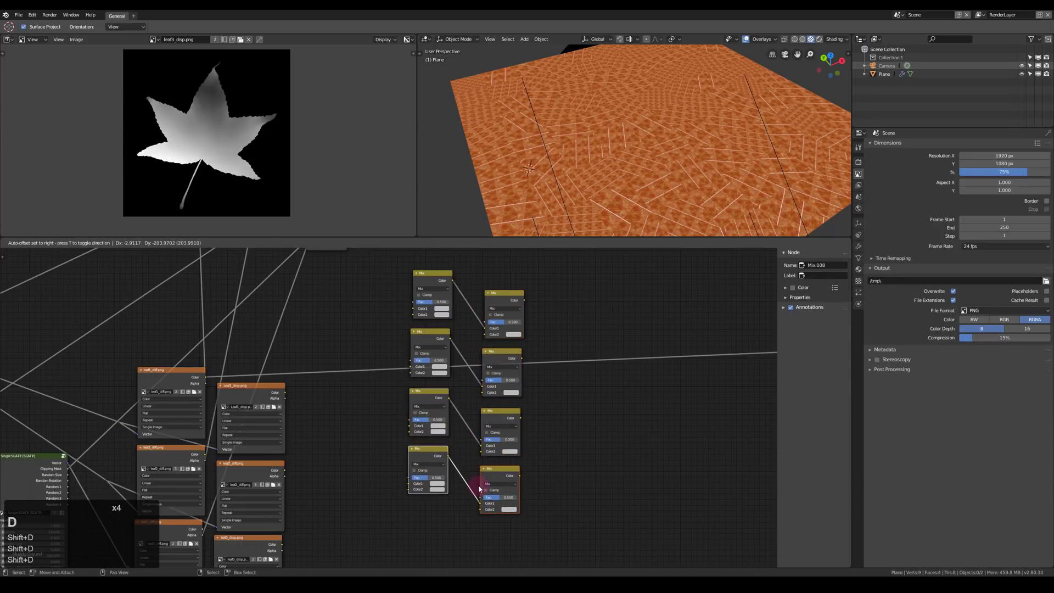
middle_drag(482, 379, 466, 451)
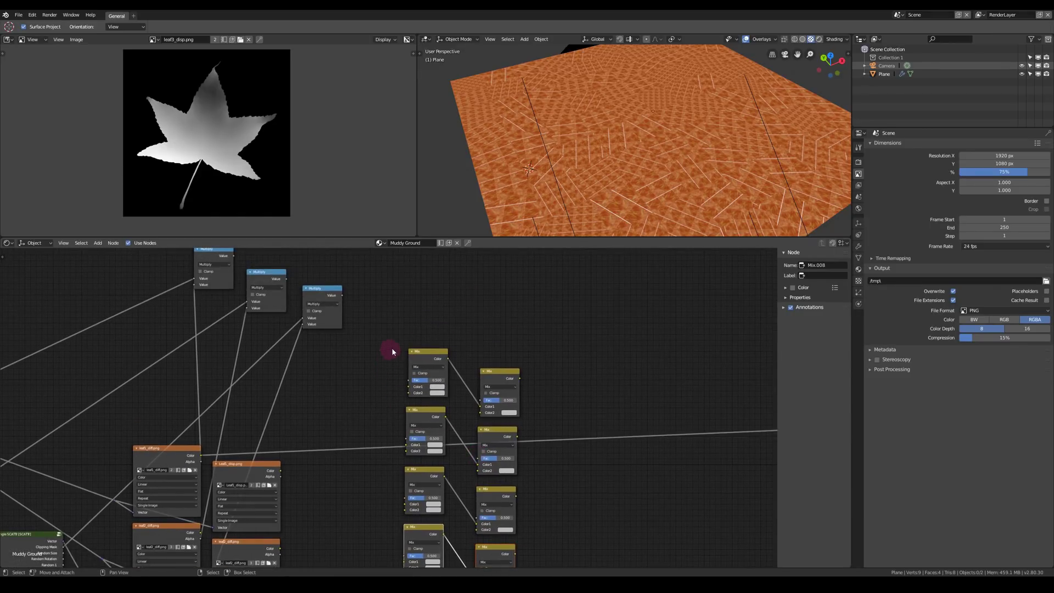
Step: Label the Mix pair's frame 'Combine Color'
middle_drag(439, 454, 434, 387)
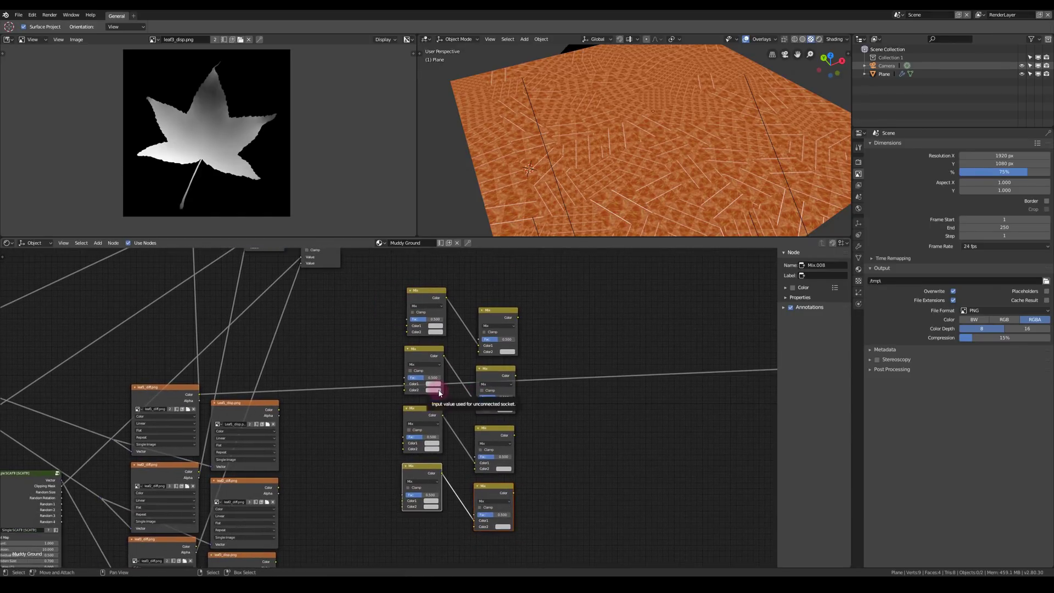
middle_drag(447, 341, 448, 350)
scroll(447, 349, down, 5)
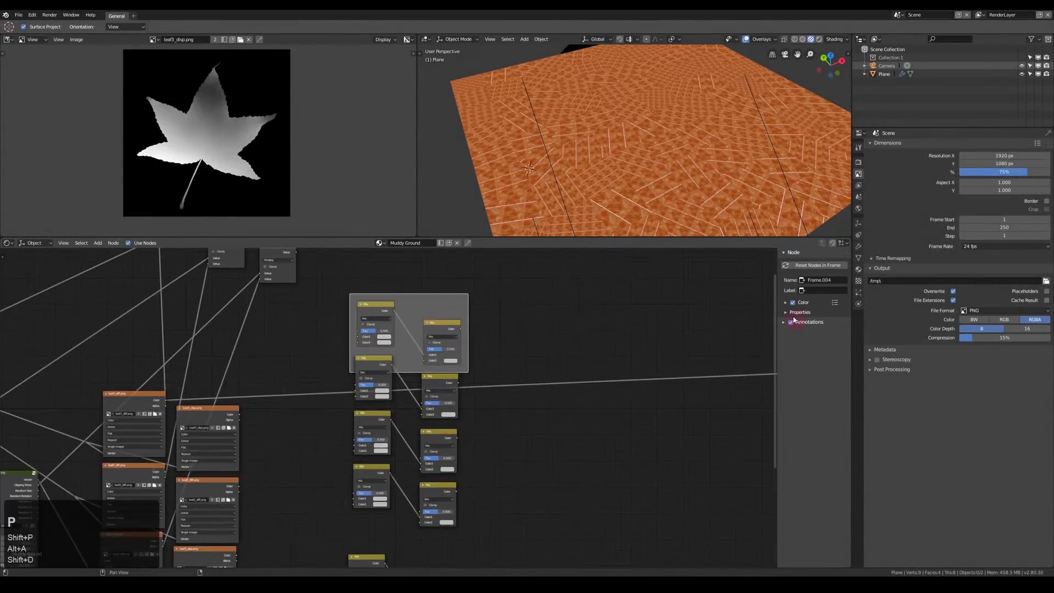
click(815, 288)
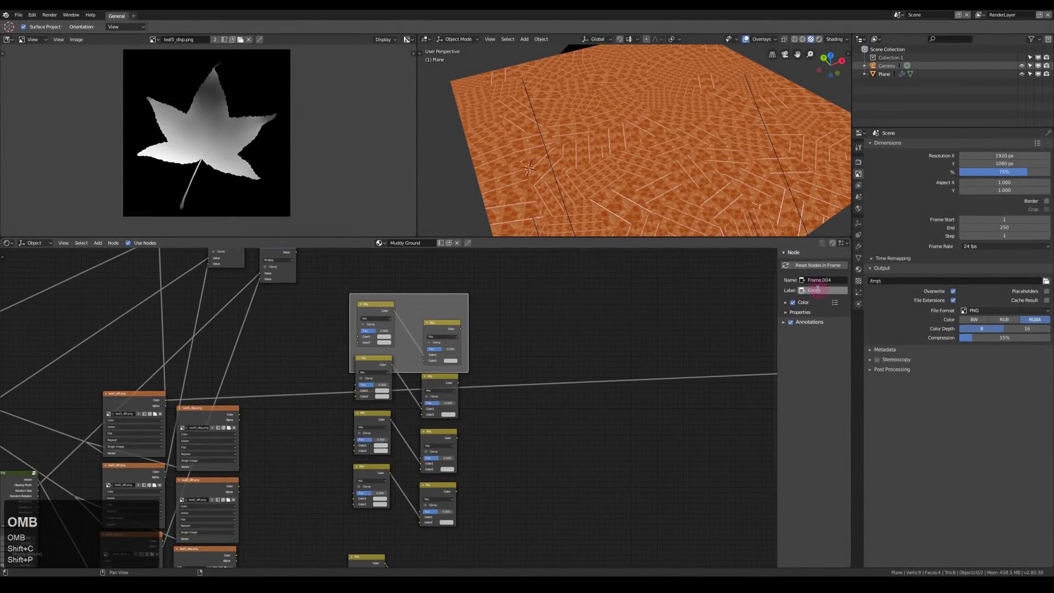
text(Combine Color)
key(Return)
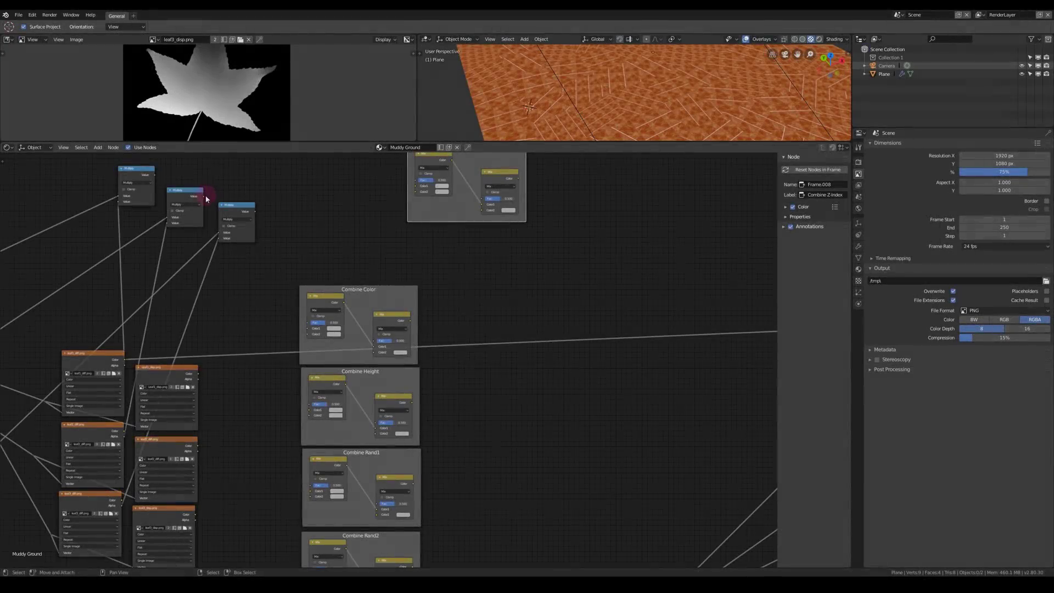
Step: Drive Combine Color's mix factors with the middle and right Multiply nodes
drag(203, 196, 308, 322)
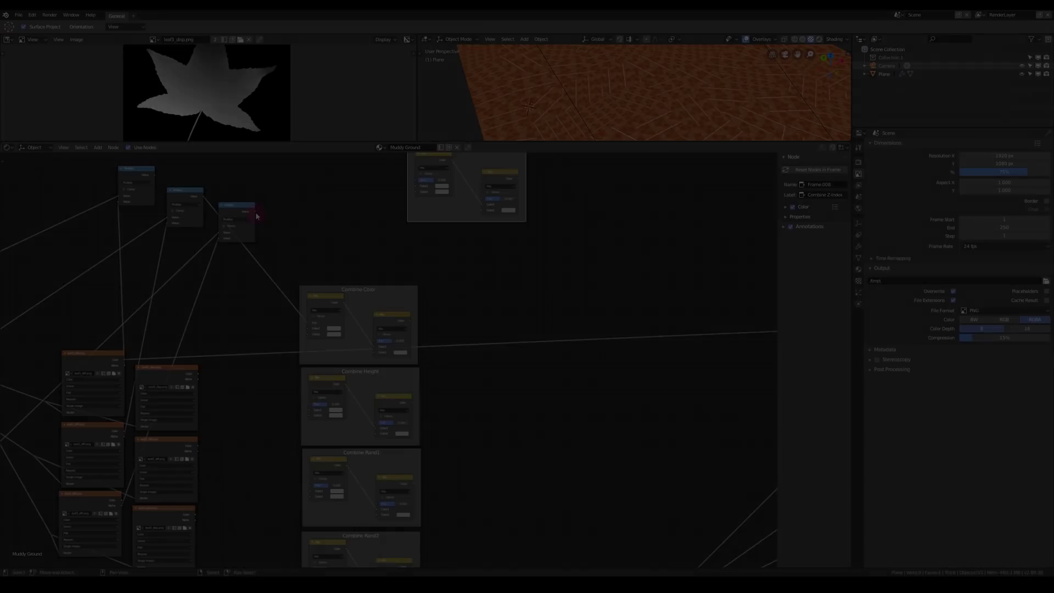
drag(255, 212, 377, 341)
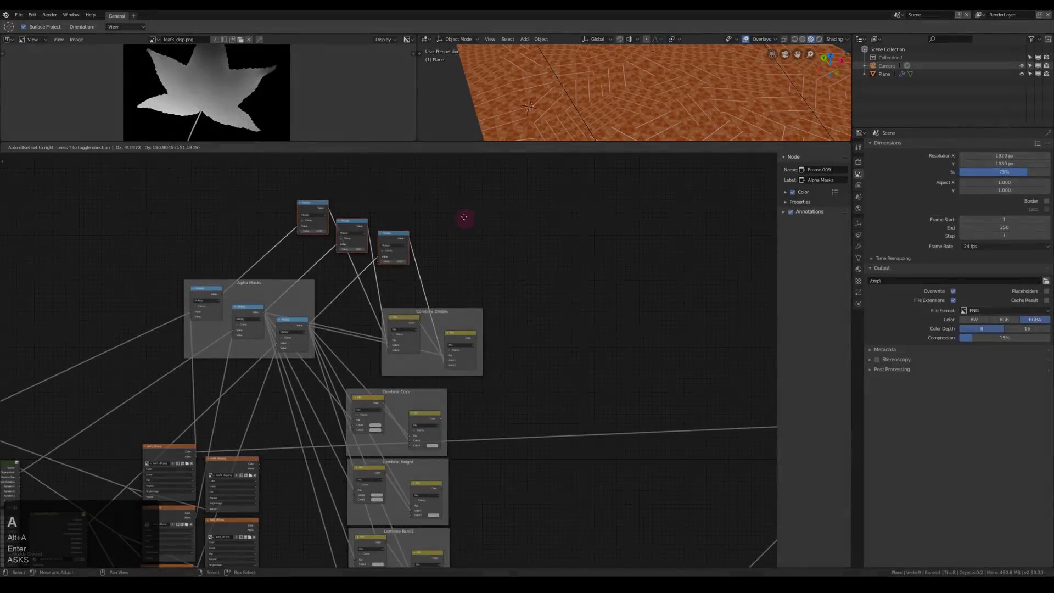
click(464, 216)
drag(287, 305, 302, 353)
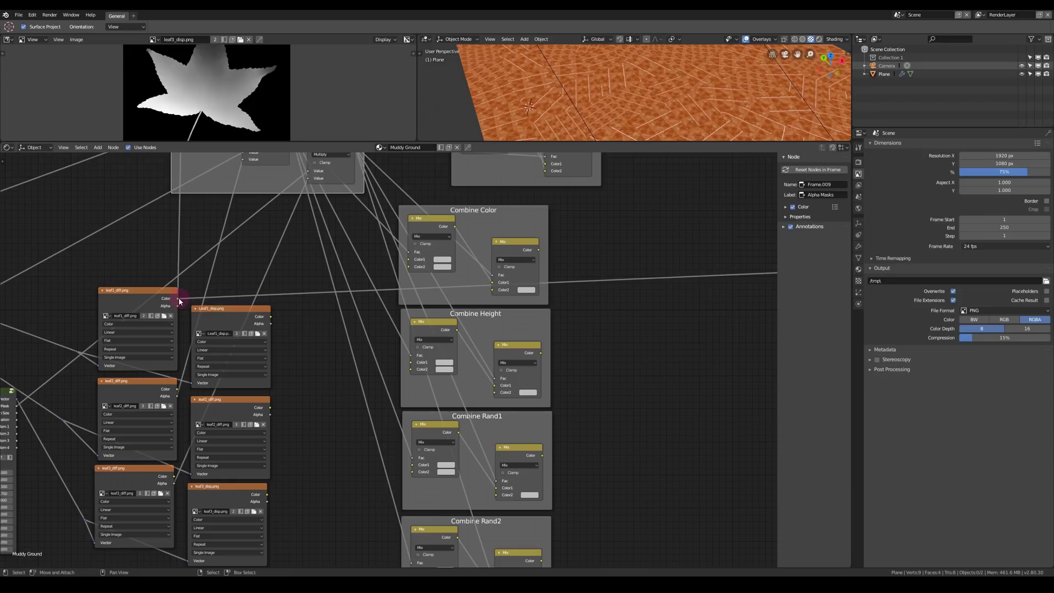
Step: Feed the leaf1_diff, leaf2_diff and leaf3_diff colours into the Combine Color mixes
drag(177, 298, 411, 261)
drag(177, 396, 409, 267)
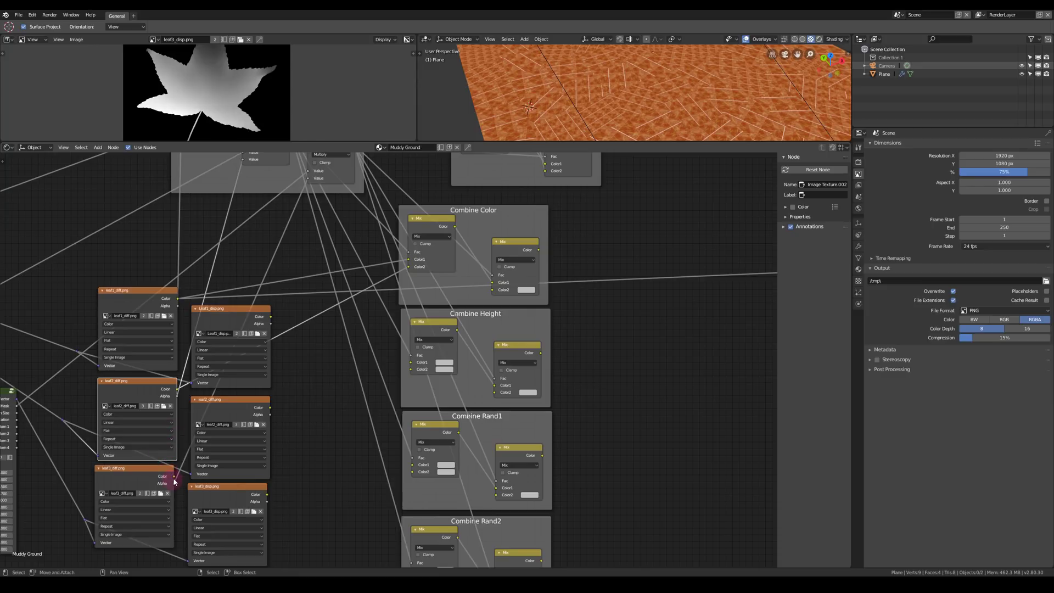
drag(174, 478, 498, 291)
drag(497, 291, 494, 291)
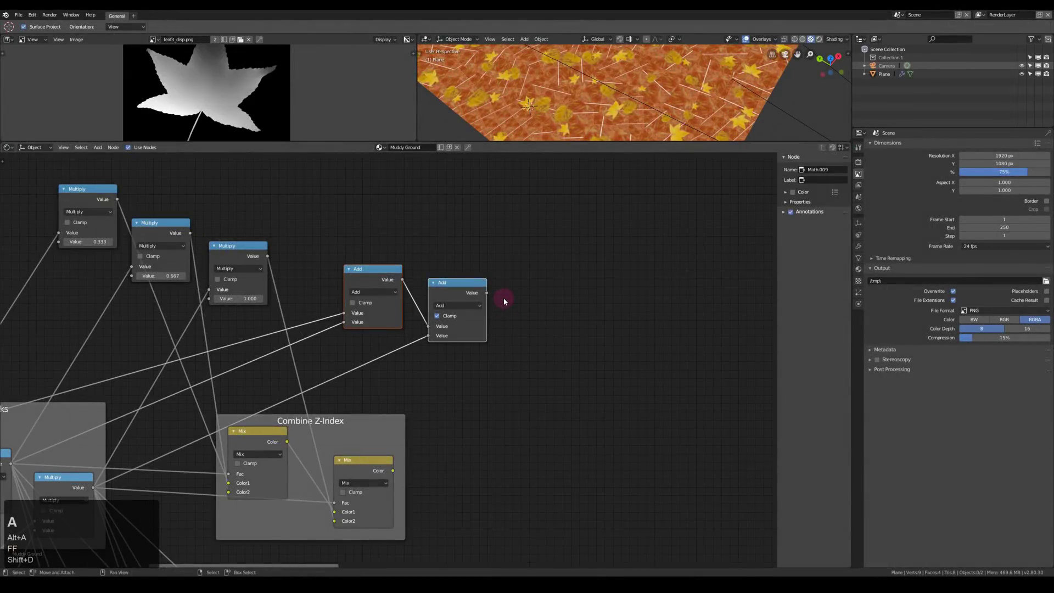
Step: Wrap the two Add nodes in a frame titled 'Combine Alpha'
key(shift+p)
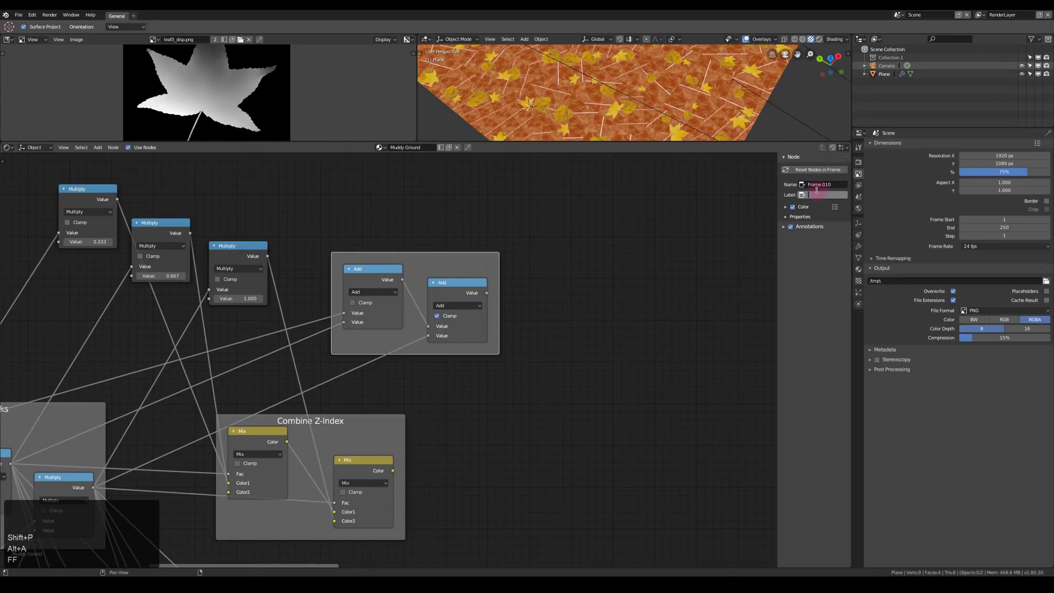
text(C)
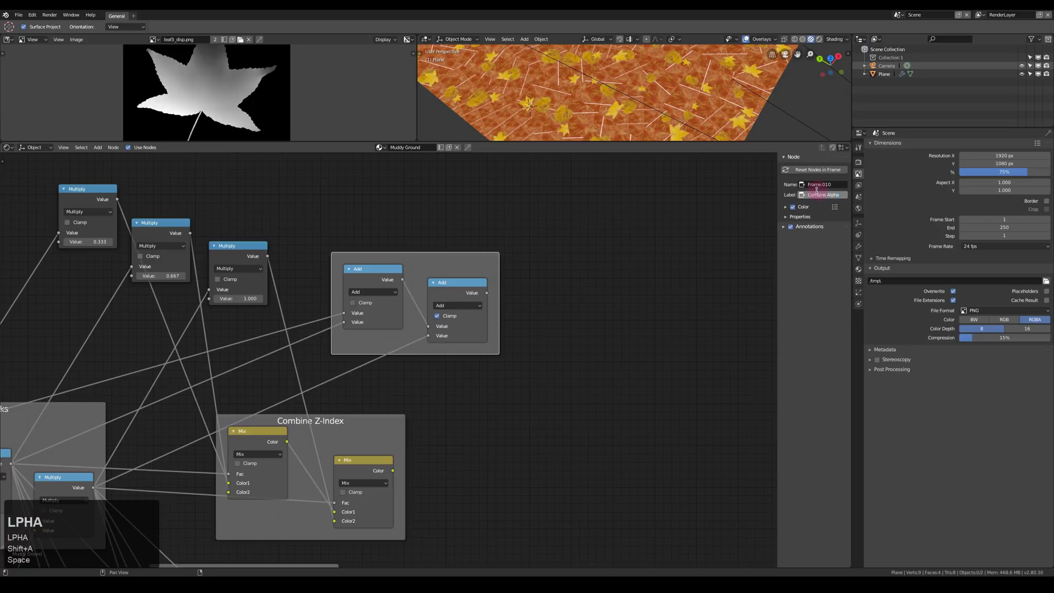
text(ombine Alpha)
key(Return)
ctrl+shift+click(473, 288)
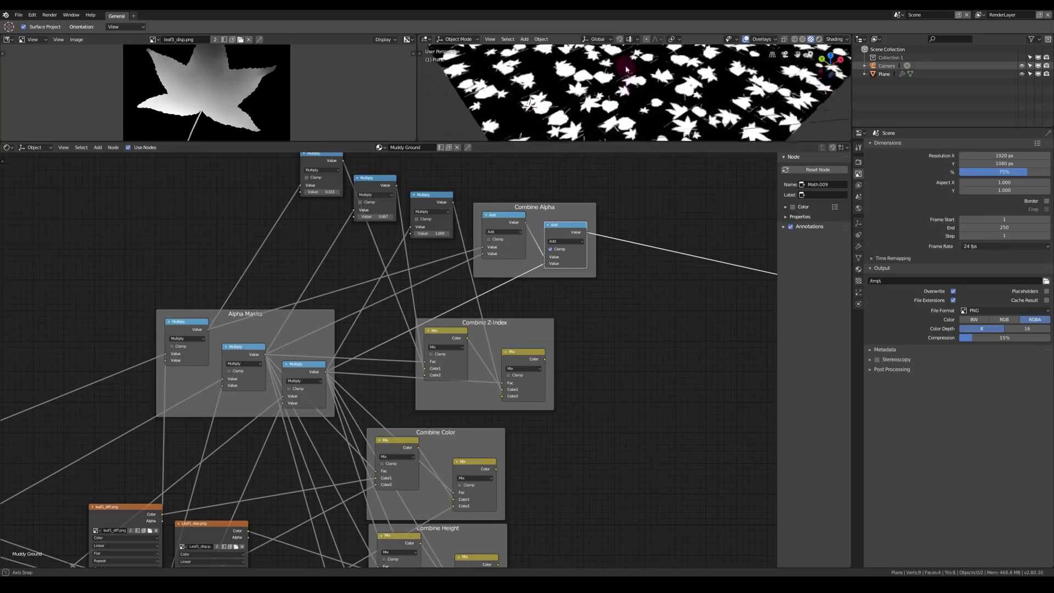
Step: Set Individual Size to 0.6 on the first and second Single SCATTr nodes
middle_drag(626, 69, 621, 76)
middle_drag(373, 314, 751, 155)
scroll(218, 396, up, 5)
click(152, 412)
text(.6)
key(KP_Enter)
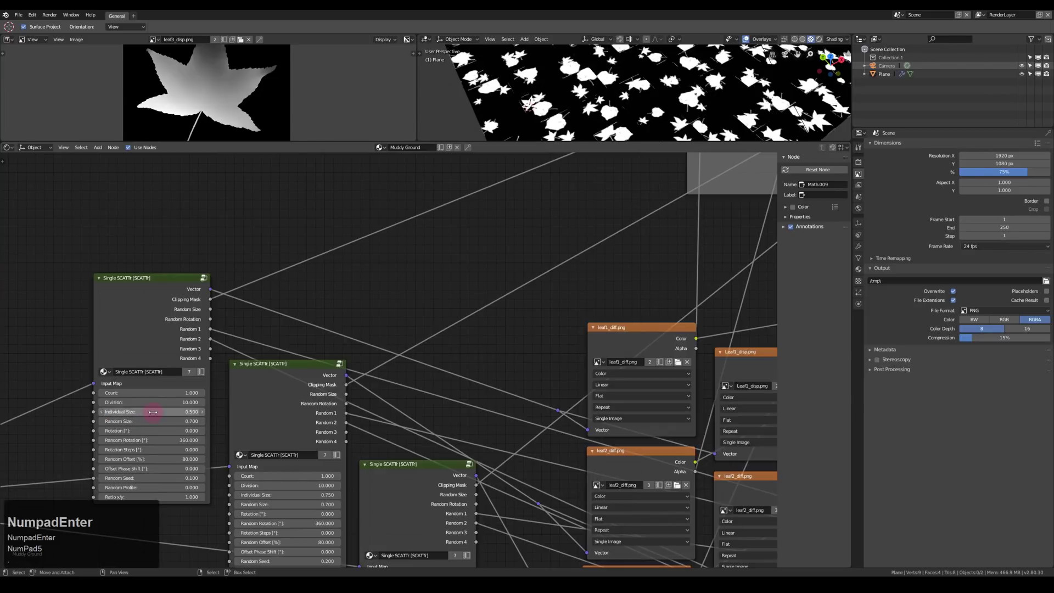
middle_drag(254, 434, 204, 397)
click(236, 457)
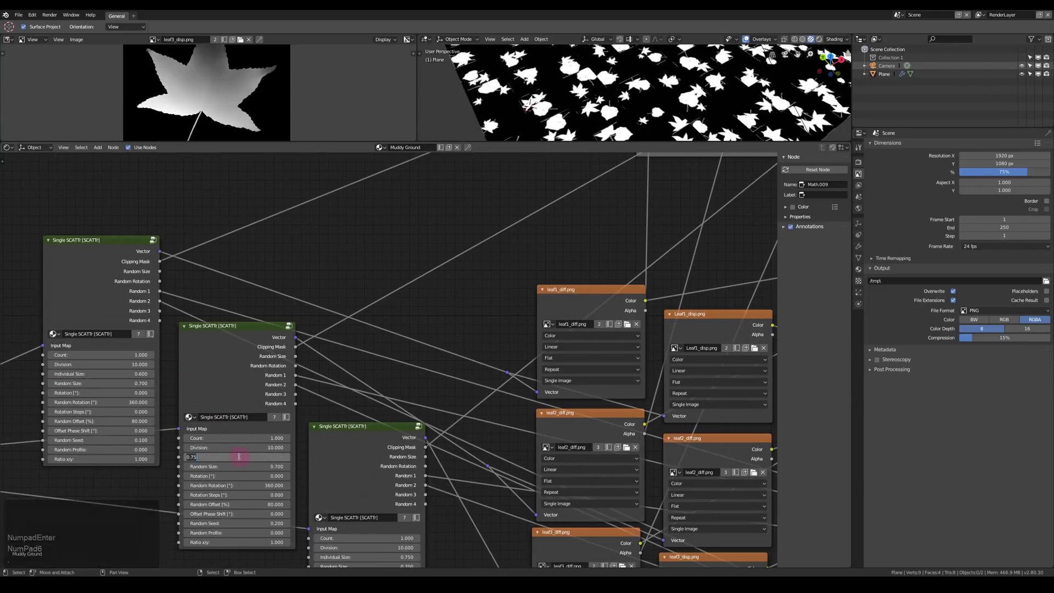
text(.6)
key(KP_Enter)
Step: Set the third SCATTr node's Individual Size to 0.8
click(335, 555)
text(.6)
key(KP_Enter)
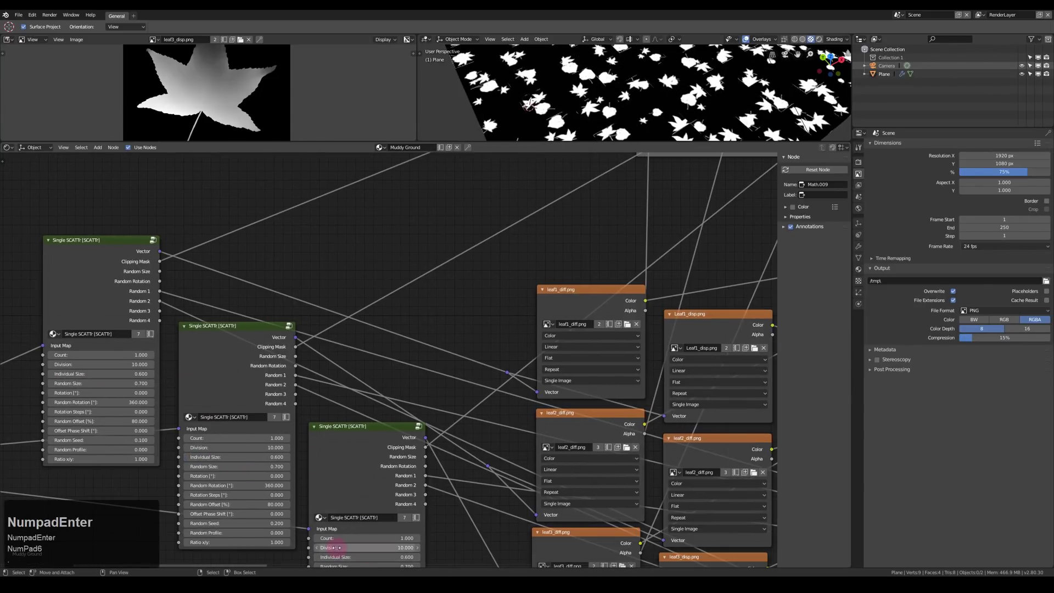
middle_drag(347, 538, 303, 444)
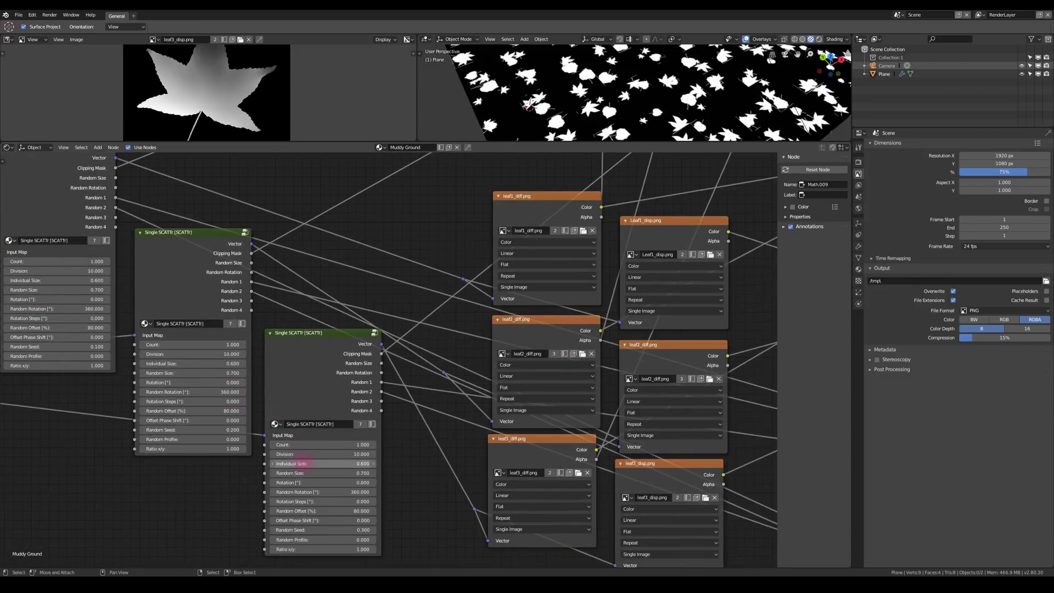
click(303, 462)
text(.8)
key(KP_Enter)
Step: Lower the SCATTr nodes' Random Offset values to 51.8 and 59.5
middle_drag(240, 294, 366, 323)
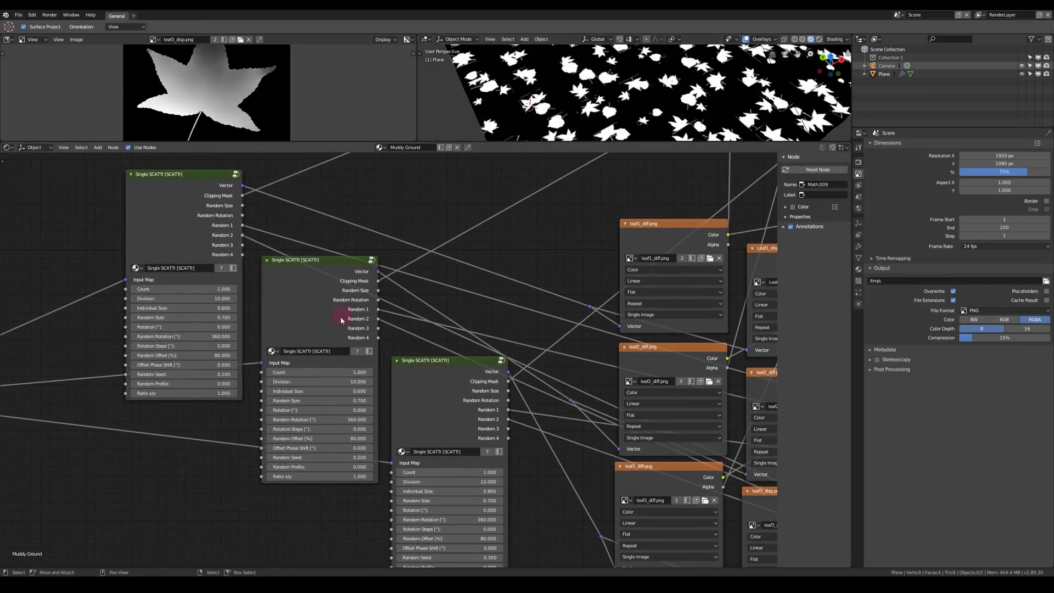
drag(470, 539, 376, 536)
drag(209, 356, 63, 362)
middle_drag(282, 294, 235, 294)
Step: Set Division to 8 on the first SCATTr node and 12 on the third, then review the leaf scatter
click(136, 297)
text(8)
key(KP_Enter)
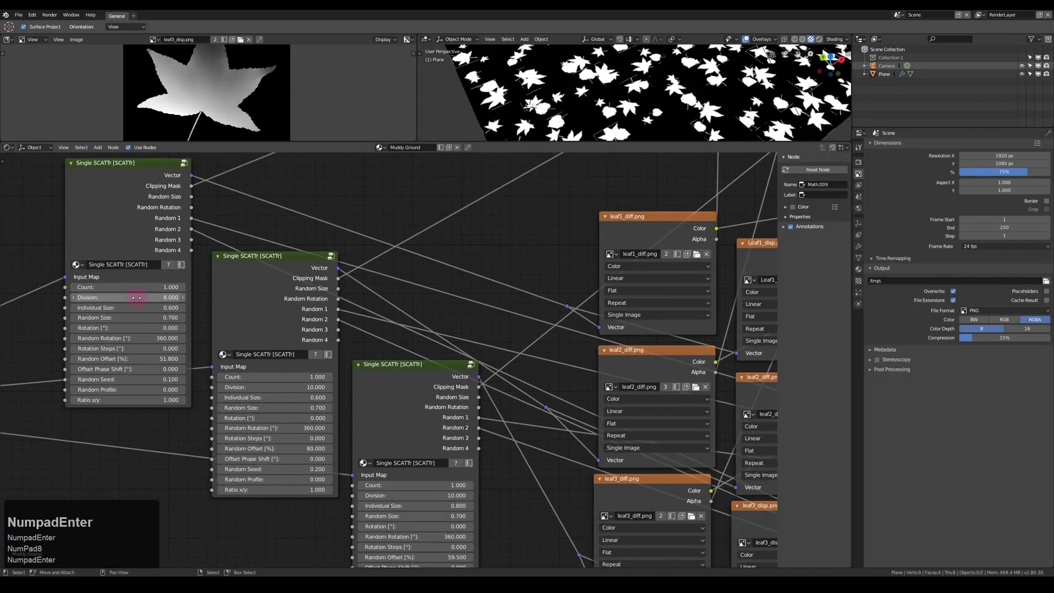
click(417, 494)
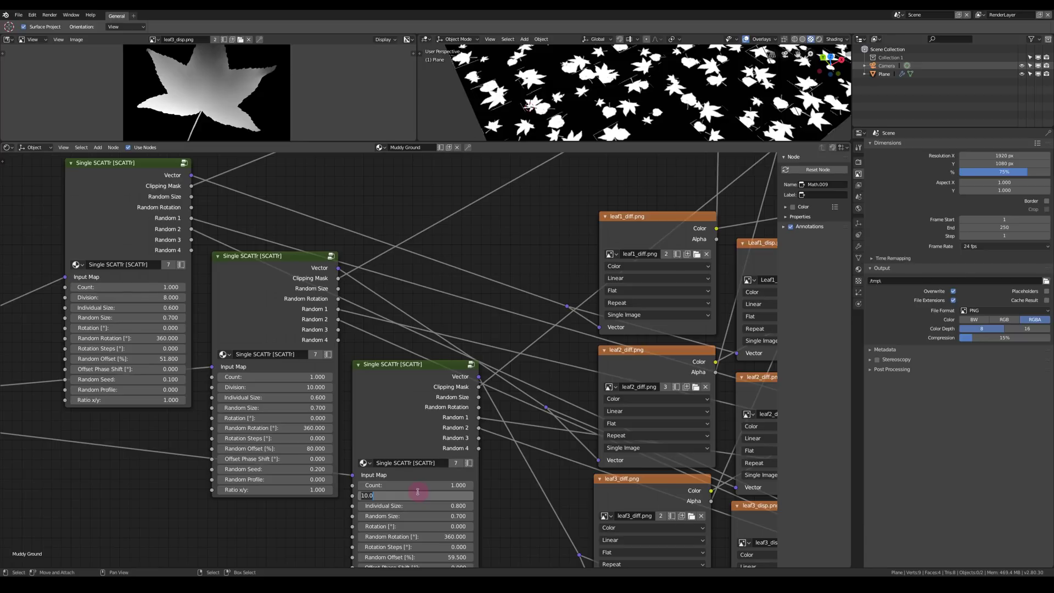
text(12)
key(KP_Enter)
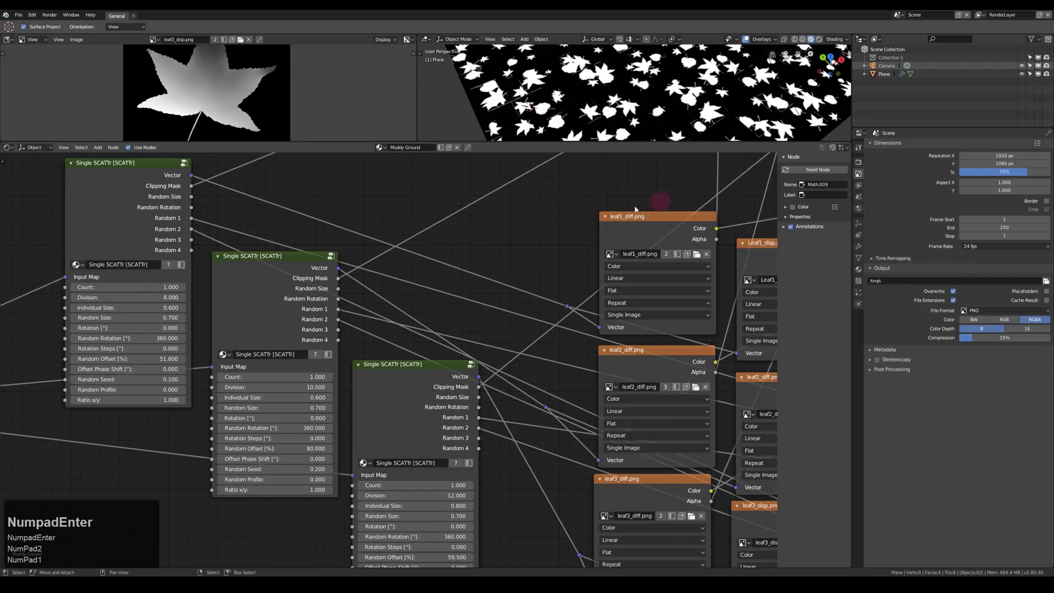
scroll(640, 79, down, 4)
shift+middle_drag(640, 72, 639, 99)
scroll(639, 98, up, 5)
Step: Switch leaf1_diff, leaf1_disp, leaf2_diff and leaf3_diff to Closest interpolation, then preview Combine Color
middle_drag(465, 293, 157, 310)
middle_drag(272, 309, 248, 261)
click(296, 250)
click(295, 231)
click(422, 277)
click(420, 253)
click(302, 384)
click(301, 361)
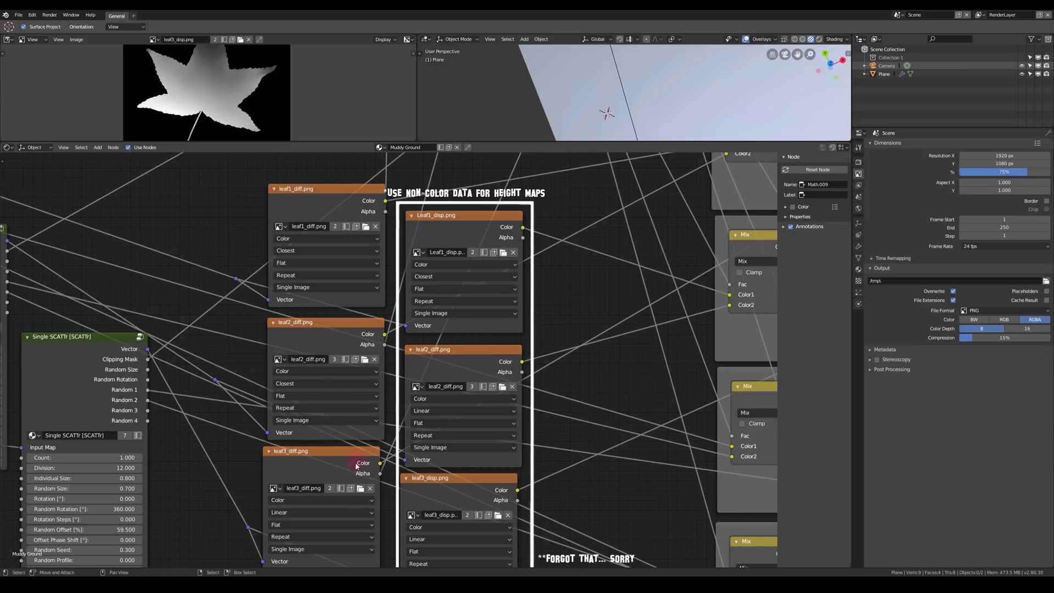
click(301, 513)
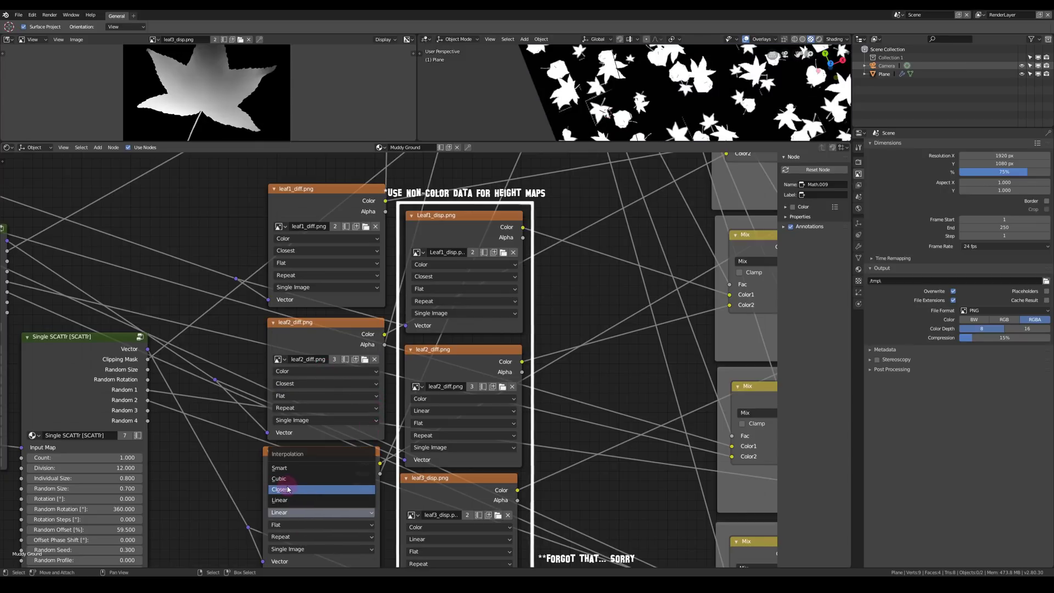
click(288, 489)
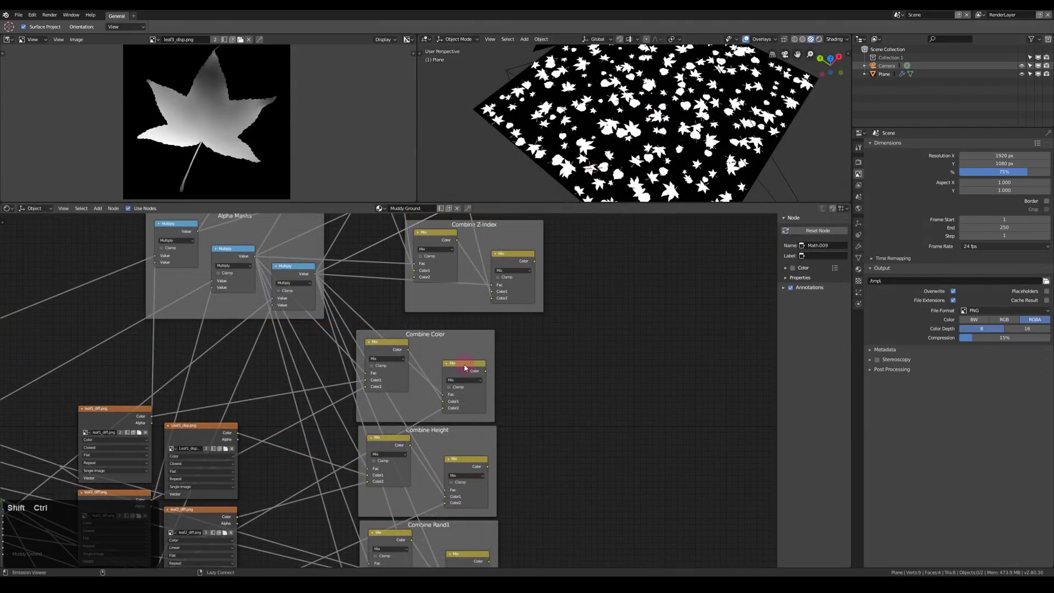
ctrl+shift+click(479, 349)
mouse_move(631, 111)
middle_down()
mouse_move(617, 97)
mouse_move(631, 133)
mouse_move(629, 116)
middle_up()
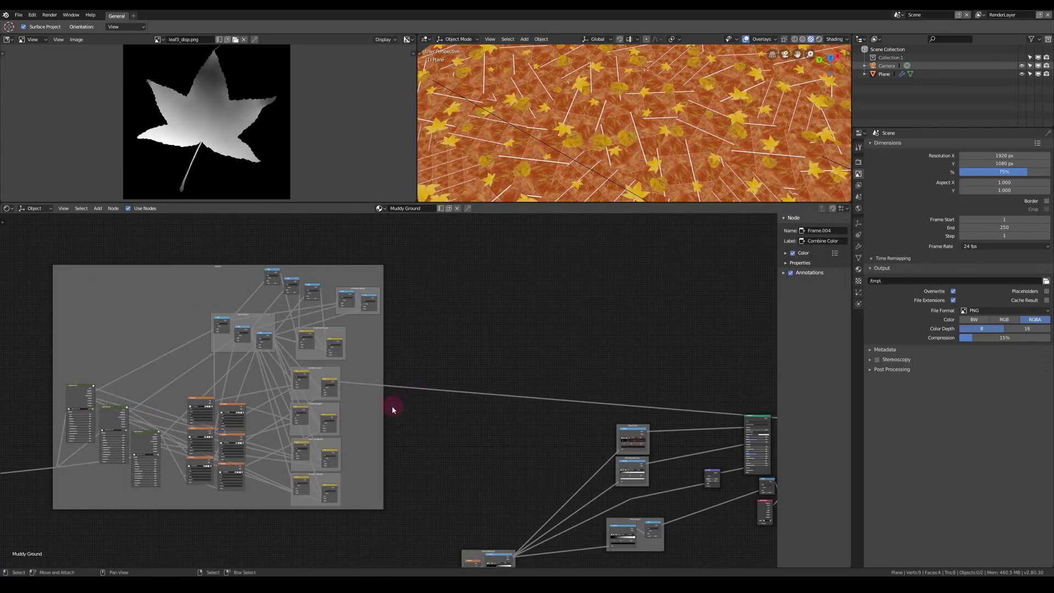
Step: Add a ColorRamp node below the leaf colour link
scroll(404, 455, up, 2)
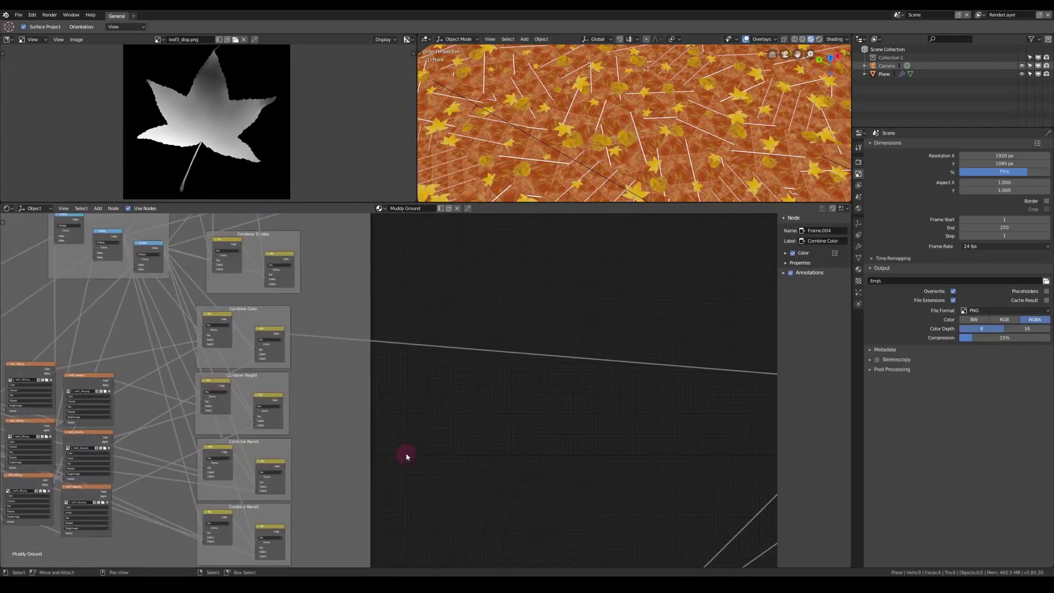
scroll(405, 456, up, 3)
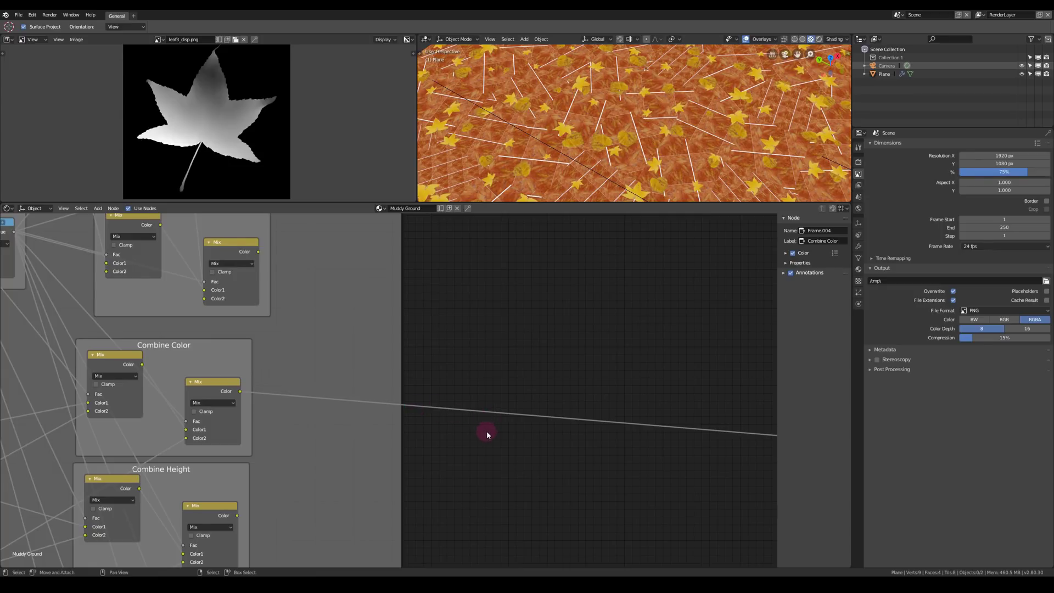
key(shift)
key(shift+a)
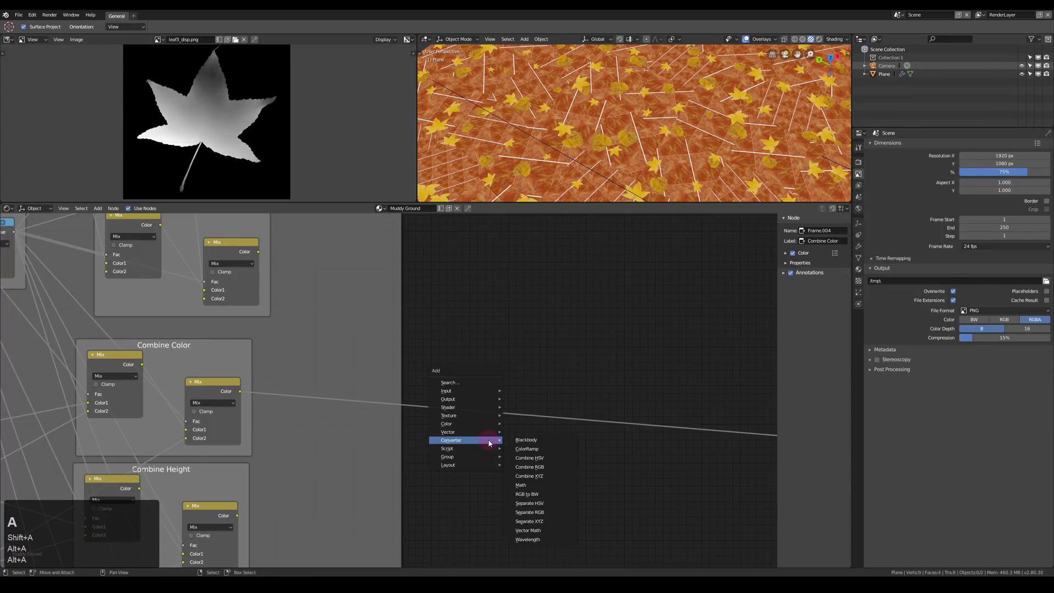
click(536, 449)
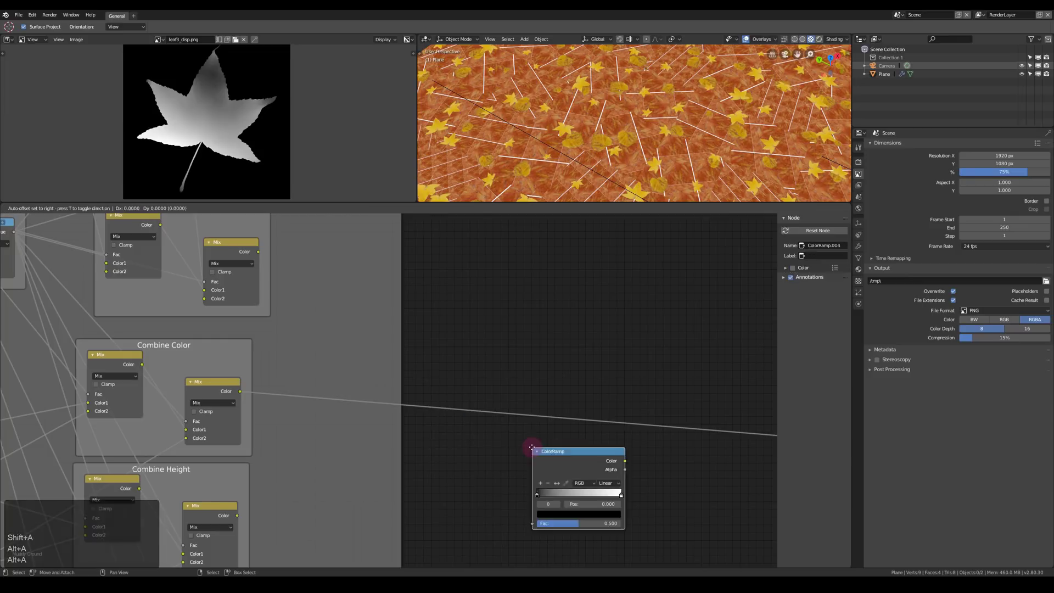
click(514, 443)
middle_drag(415, 458, 335, 370)
scroll(430, 388, down, 2)
middle_drag(402, 383, 397, 328)
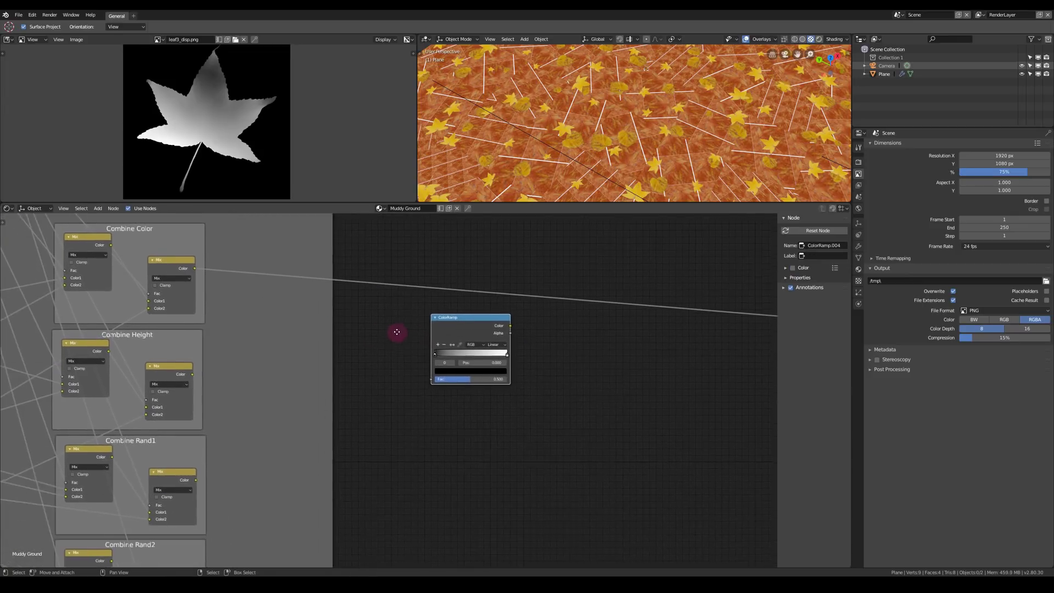
Step: Insert a MixRGB node on the colour link and set its blend mode to Hue
key(shift+a)
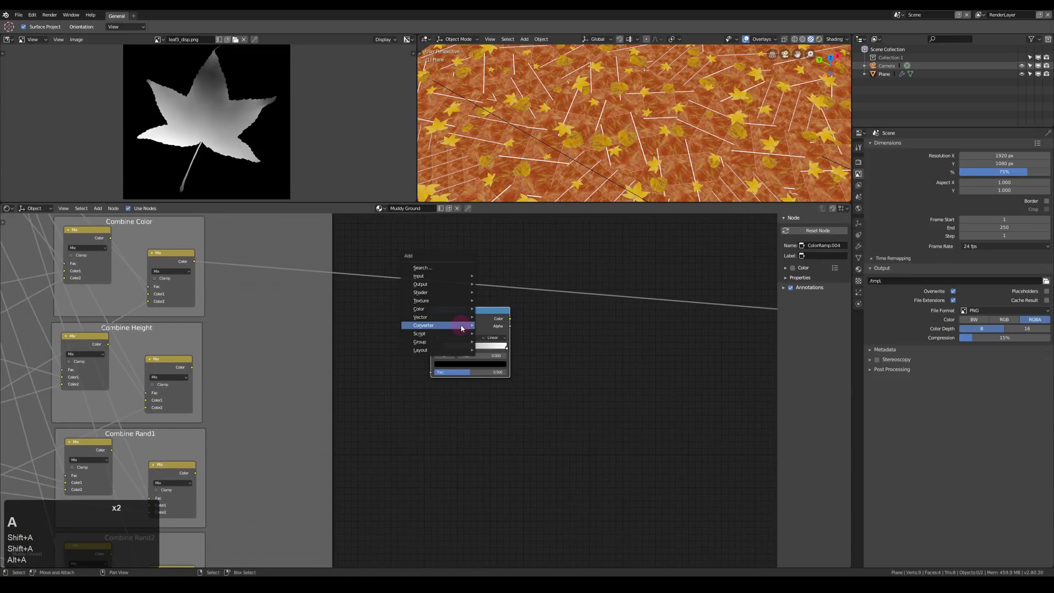
mouse_move(431, 309)
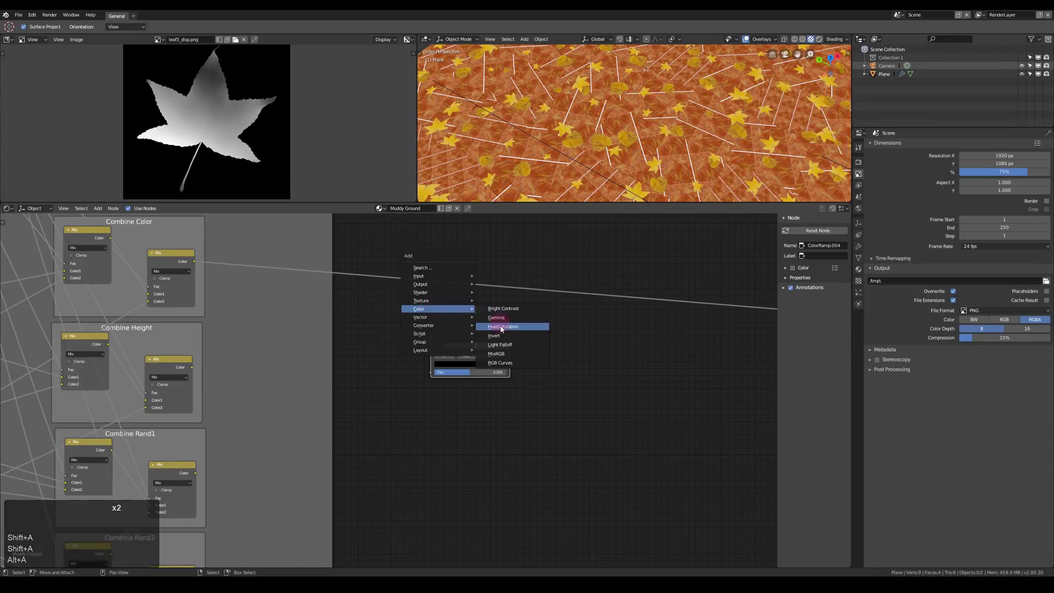
click(496, 354)
click(555, 304)
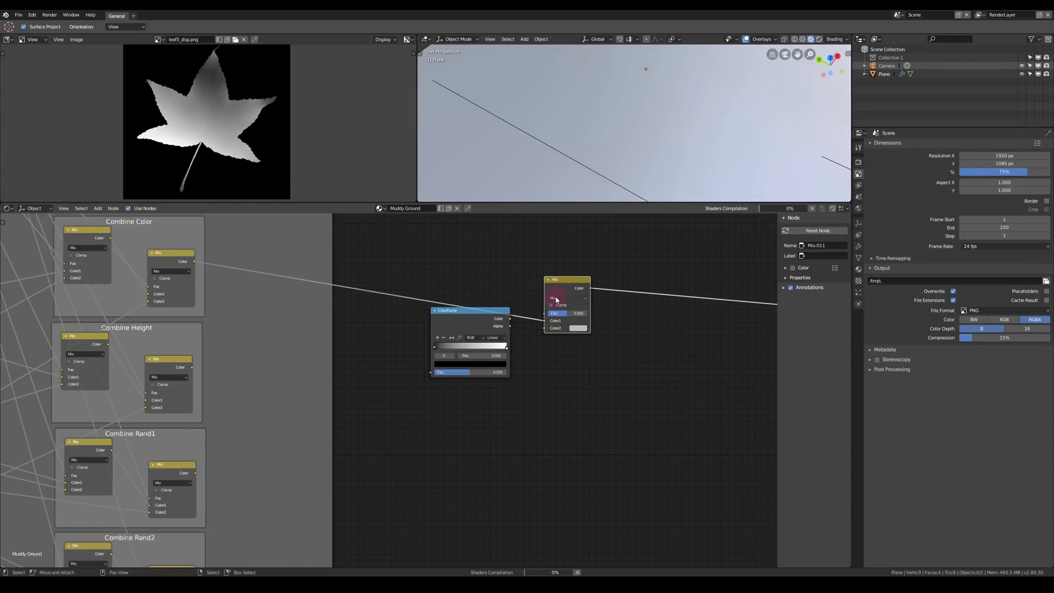
click(556, 299)
click(558, 172)
Step: Connect the Combine Rand1 output into the ColorRamp's Fac
drag(474, 324, 545, 329)
middle_drag(273, 391, 221, 376)
click(143, 460)
drag(368, 376, 368, 376)
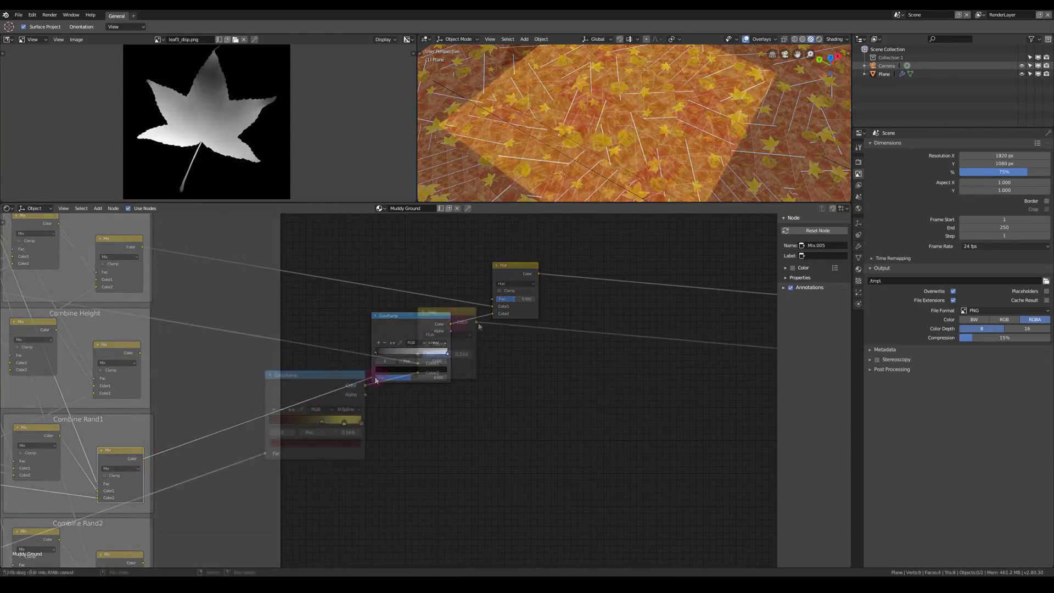
Step: Insert a Hue Saturation Value node after Hue, drive Saturation with Combine Rand2, and lower its Fac
key(shift+a)
mouse_move(488, 324)
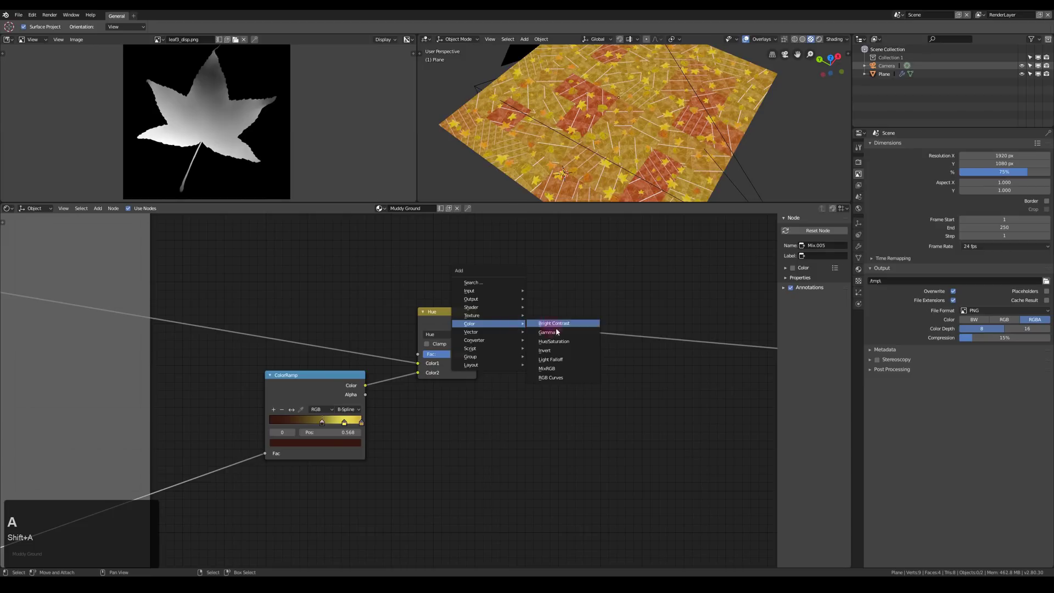
click(560, 341)
click(560, 306)
middle_drag(395, 313, 462, 284)
scroll(462, 284, down, 3)
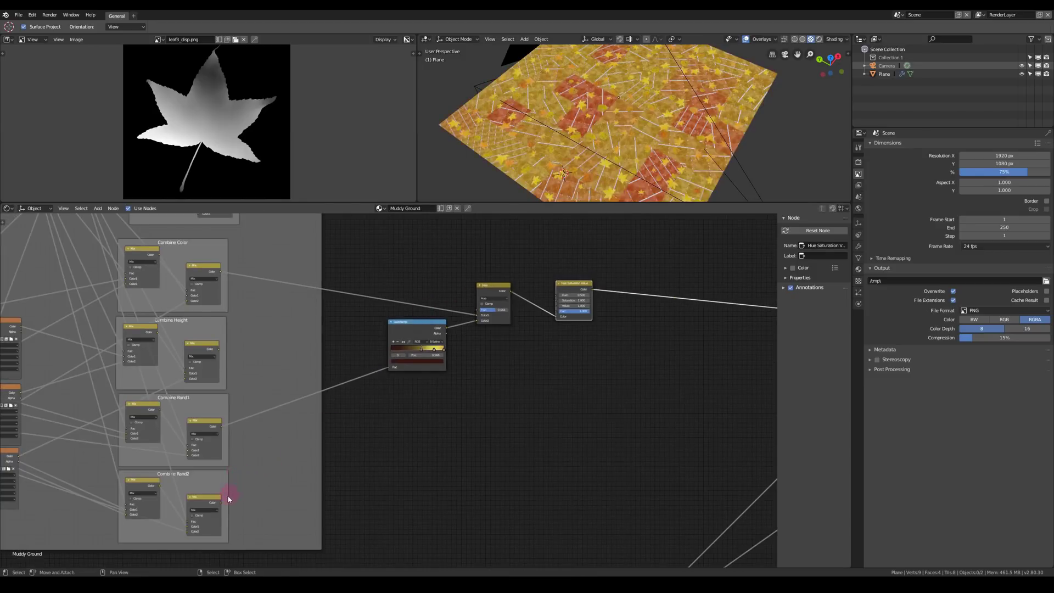
drag(220, 504, 558, 301)
scroll(579, 265, up, 4)
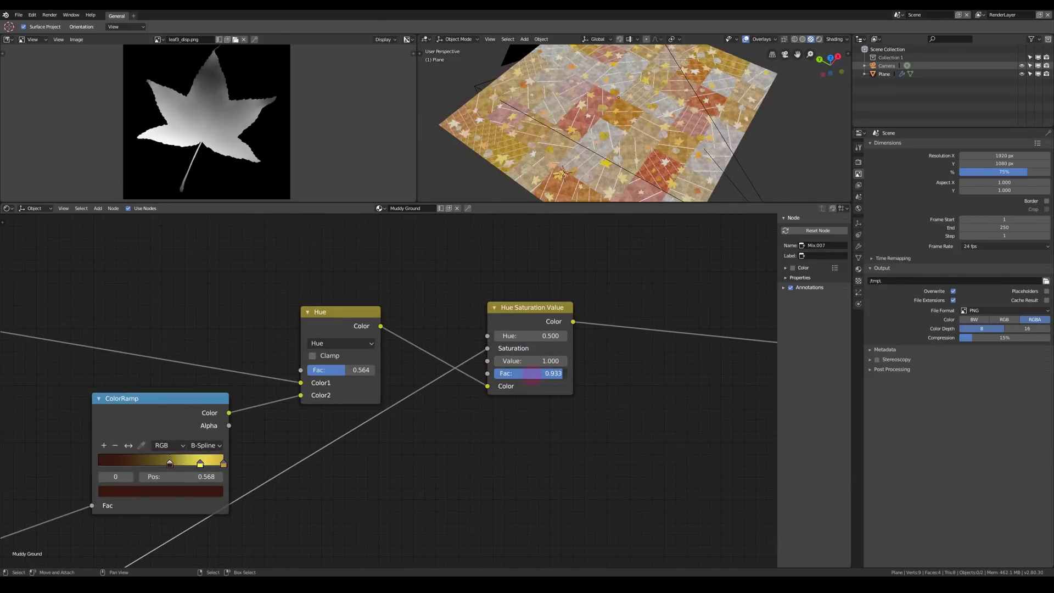
drag(513, 374, 505, 374)
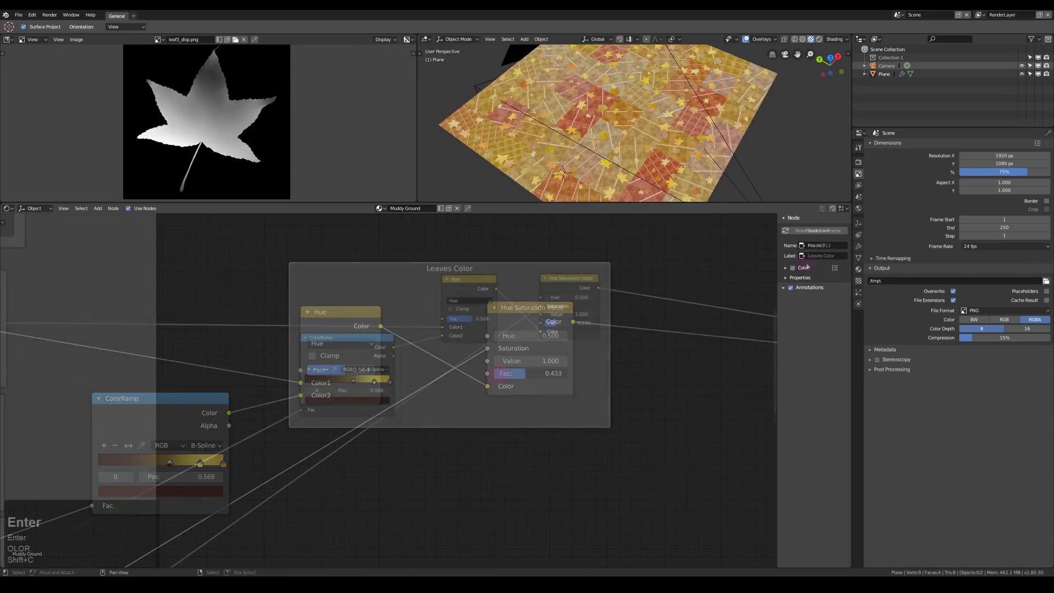
drag(529, 333, 433, 278)
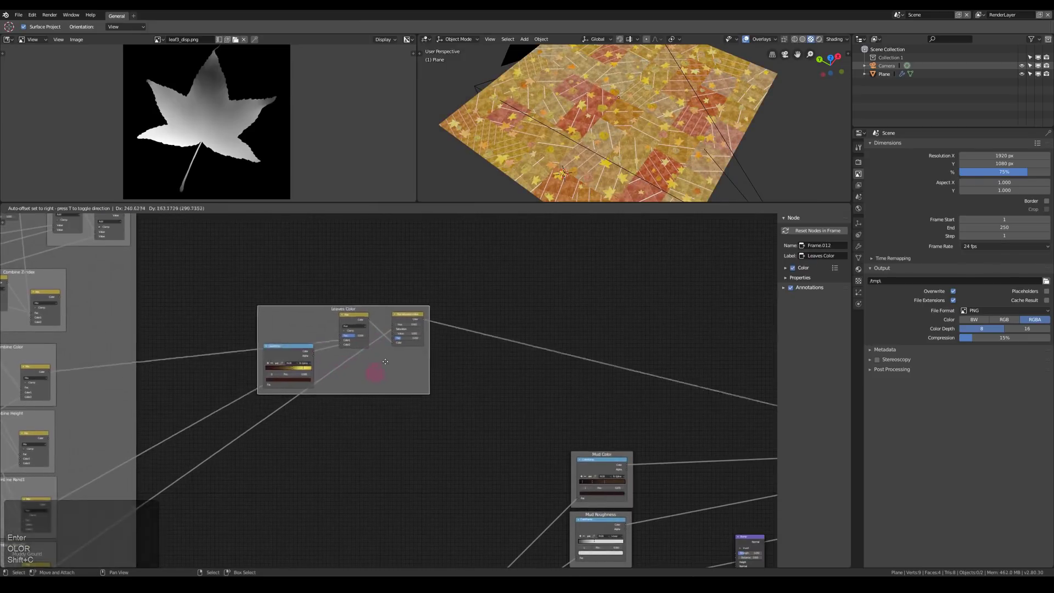
Step: Add a Leaves Roughness ColorRamp fed by the combined leaf colour
key(shift+a)
mouse_move(438, 365)
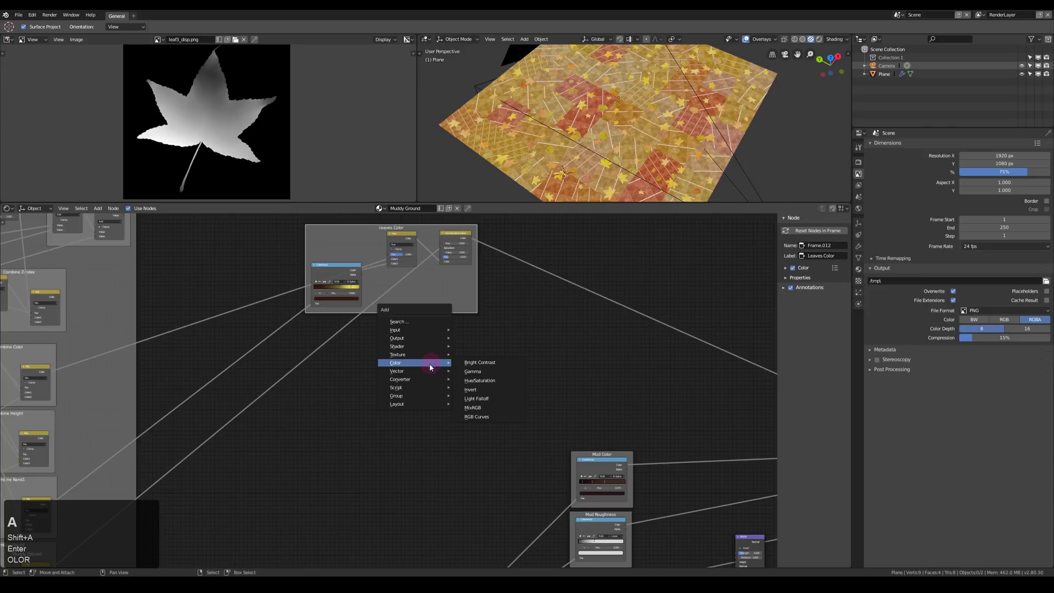
click(481, 389)
click(418, 384)
scroll(420, 385, up, 5)
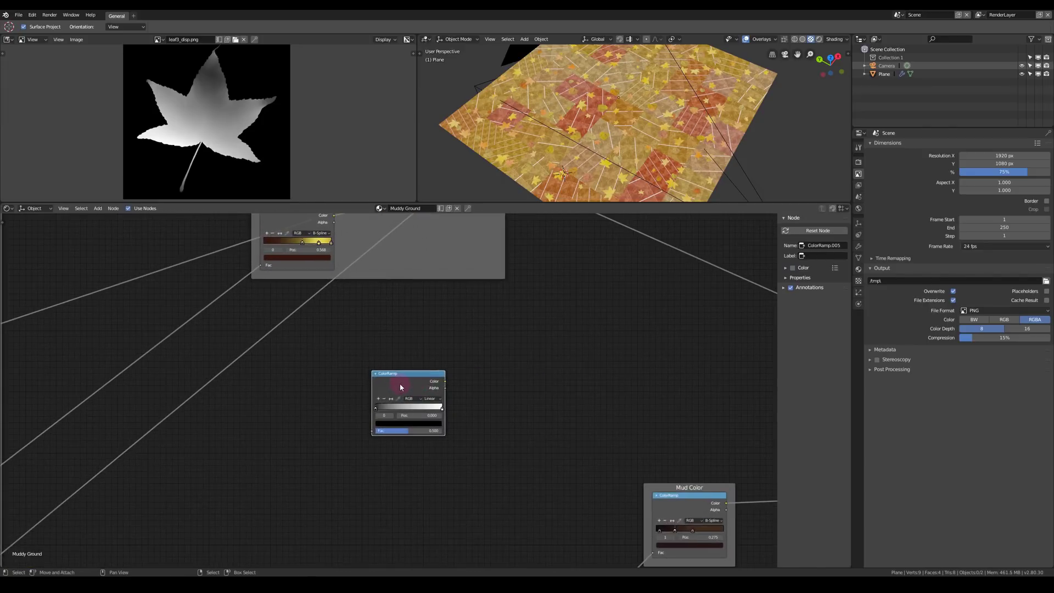
scroll(329, 382, down, 10)
middle_drag(147, 385, 288, 379)
scroll(275, 362, up, 6)
middle_drag(226, 359, 138, 361)
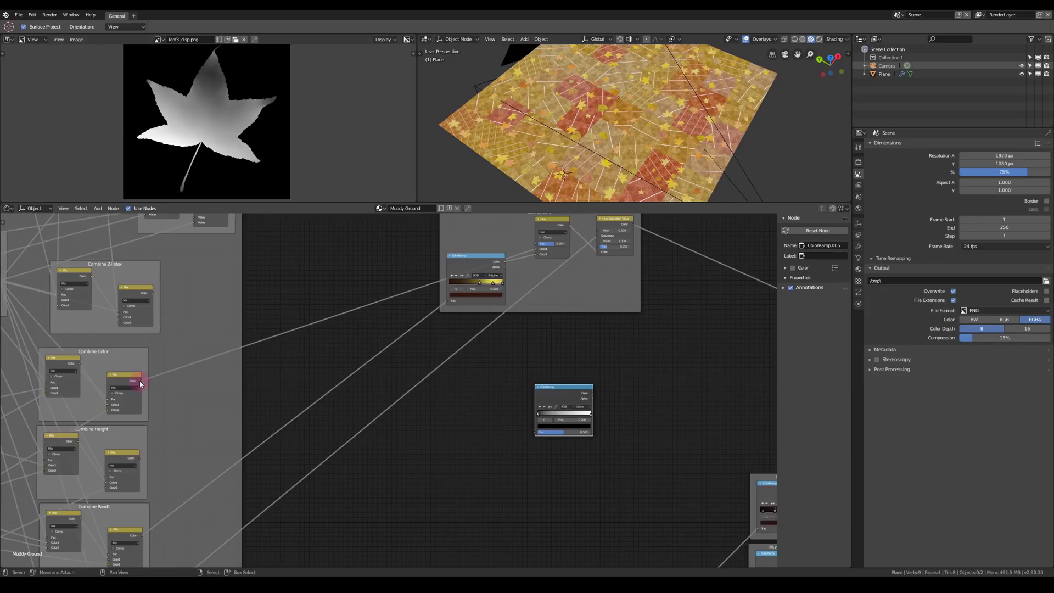
drag(141, 384, 516, 432)
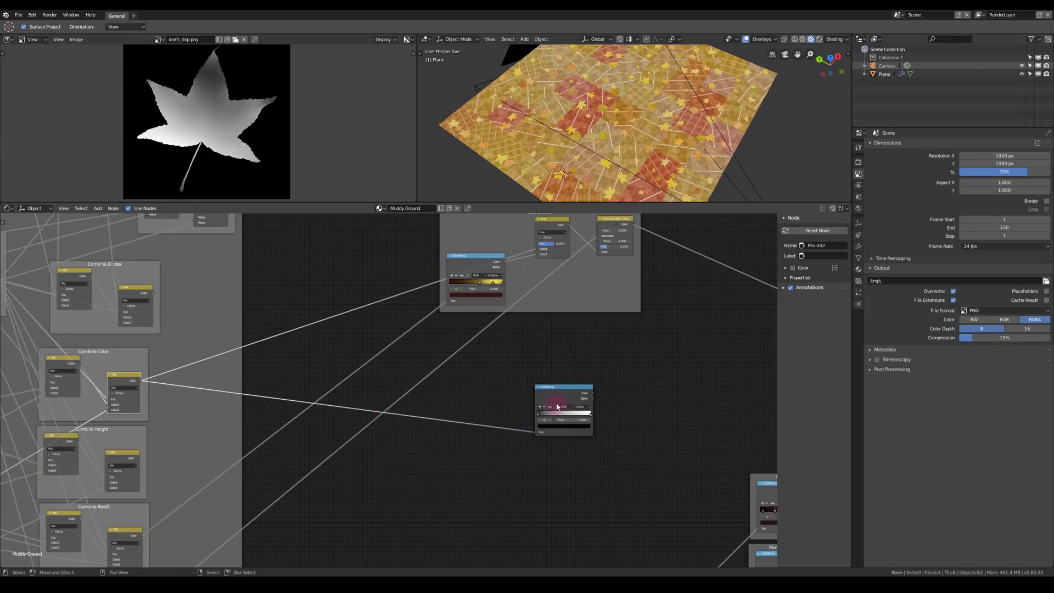
drag(559, 405, 518, 385)
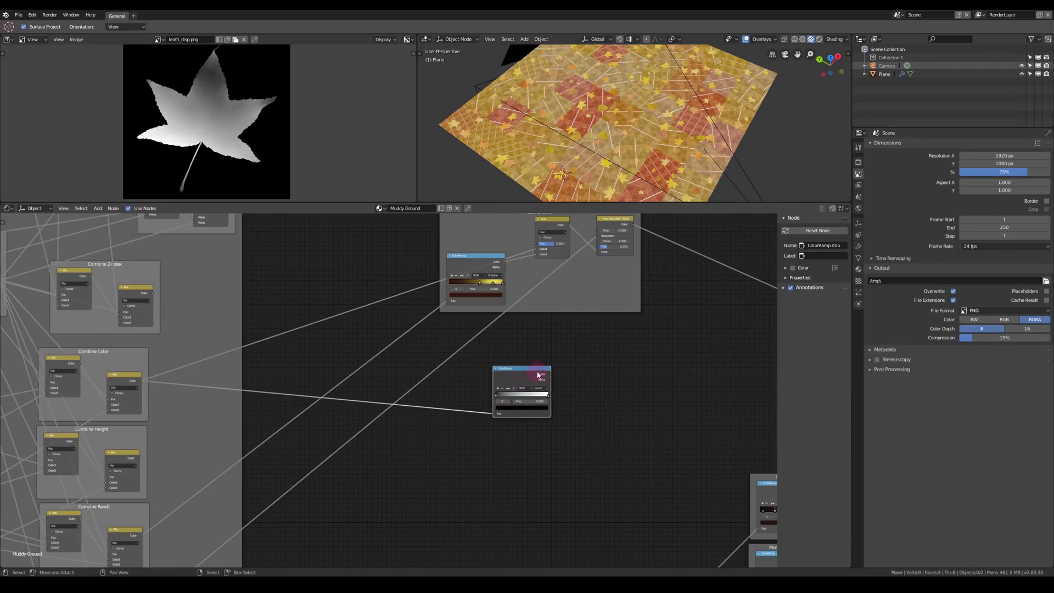
Step: Connect the combined leaf mask to the Bump node's Height
middle_drag(538, 375, 400, 369)
scroll(380, 364, up, 2)
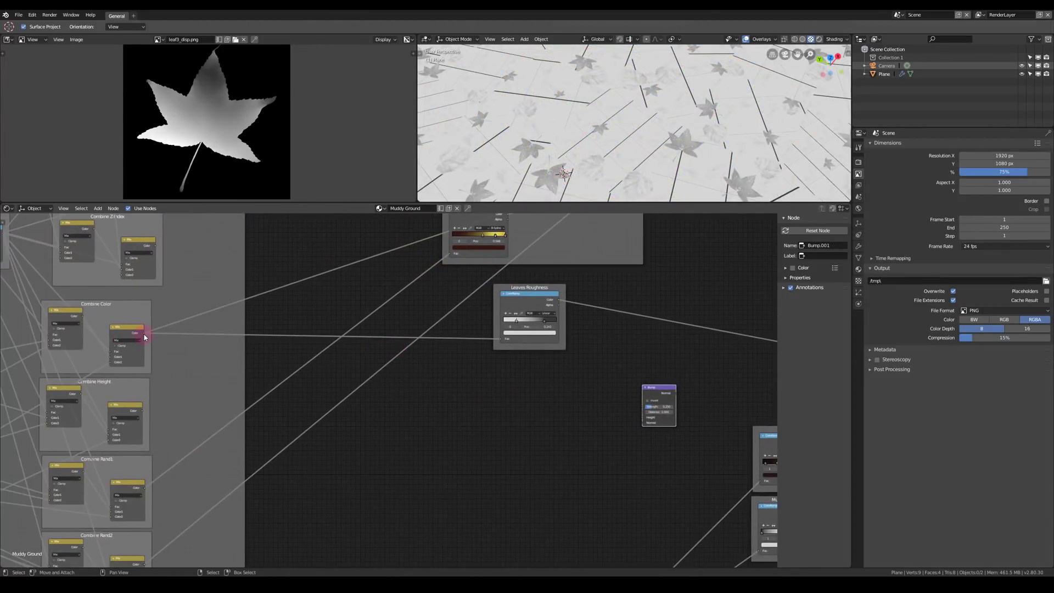
drag(145, 337, 644, 422)
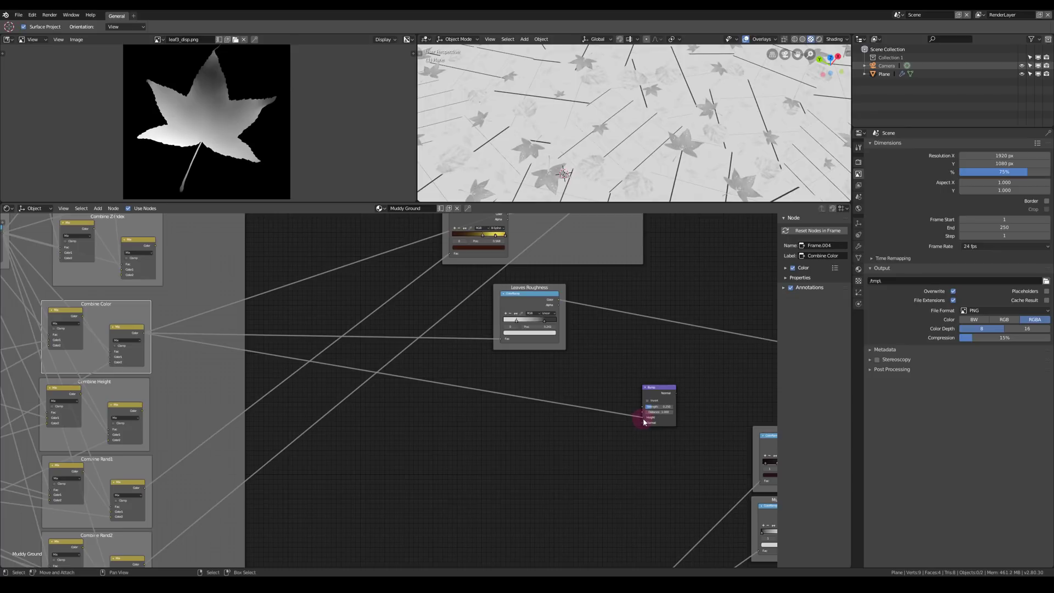
scroll(664, 384, up, 2)
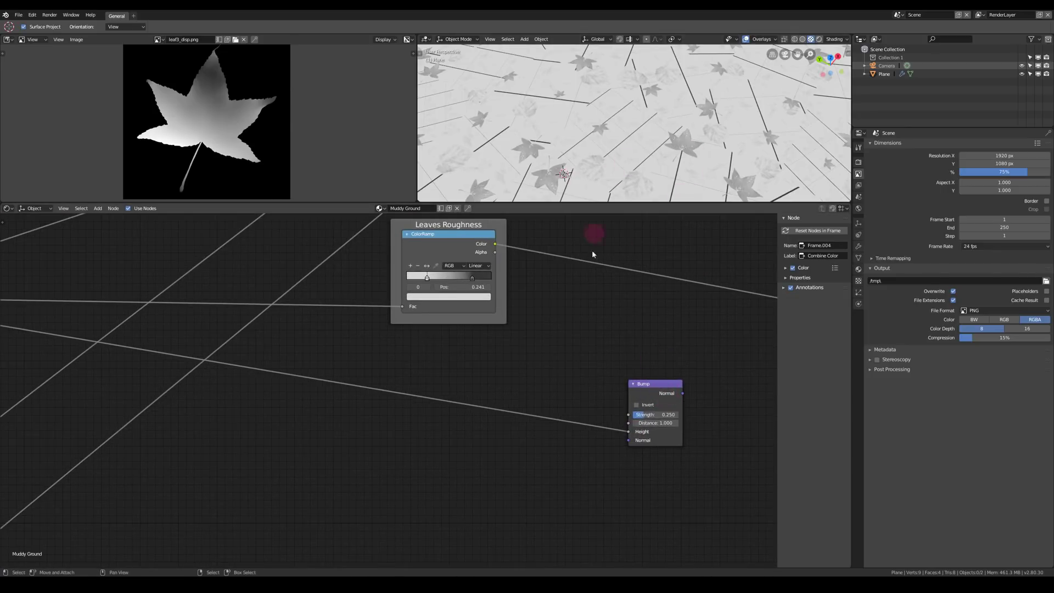
Step: Insert a Math node on the bump link set to Multiply 0.05 and preview it
key(shift+a)
mouse_move(461, 437)
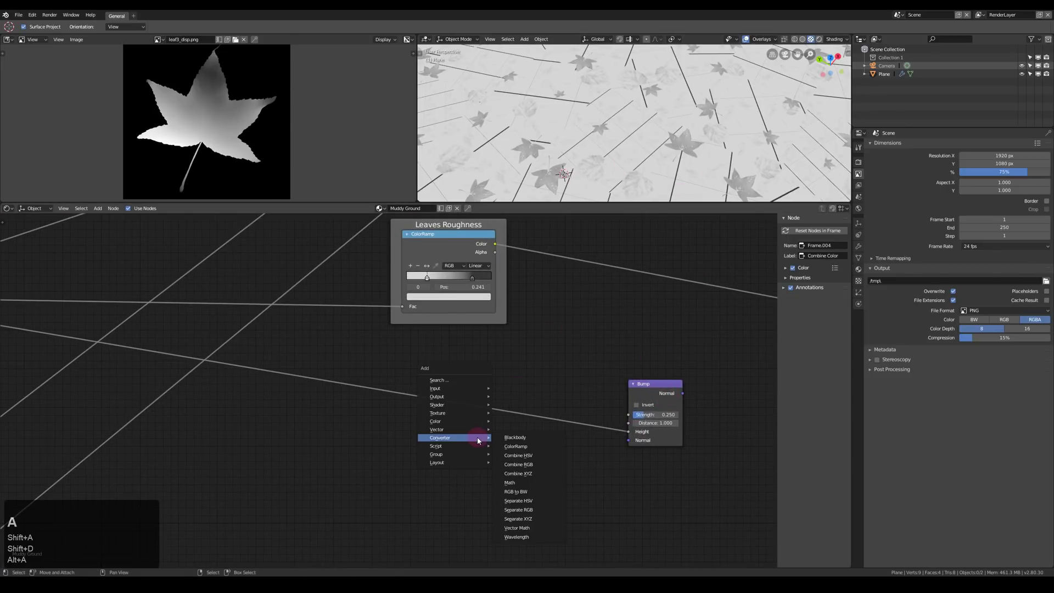
click(509, 484)
click(443, 375)
click(463, 400)
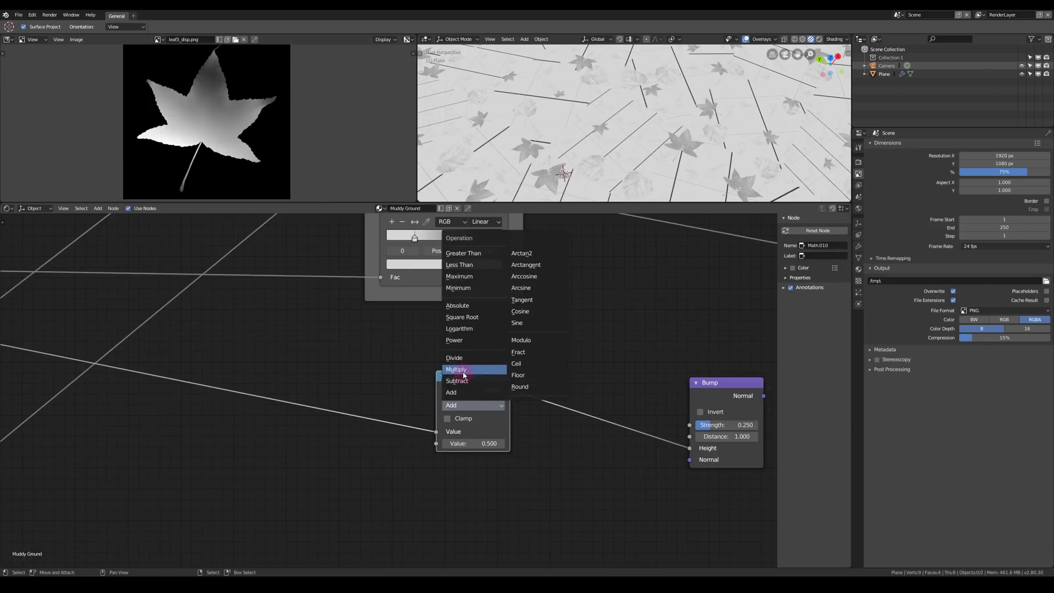
click(464, 370)
scroll(464, 384, up, 2)
text(.05)
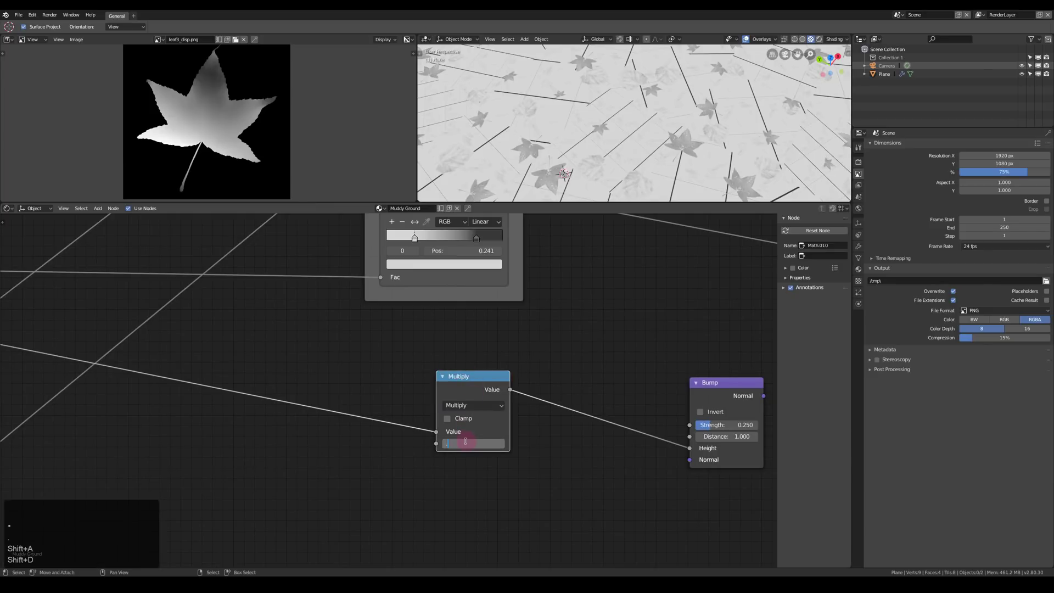
key(Return)
ctrl+shift+click(726, 391)
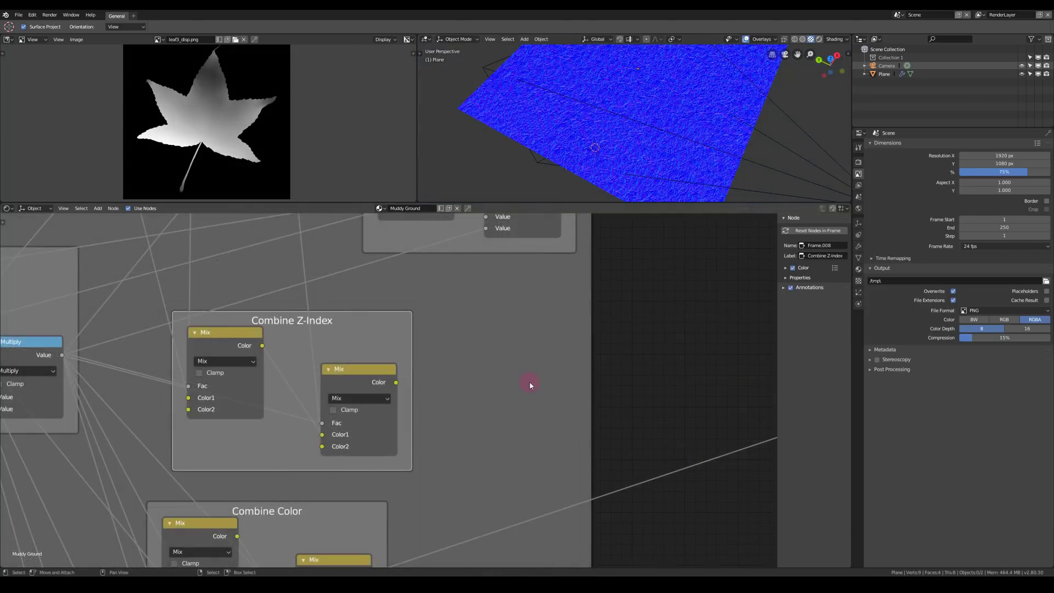
Step: Duplicate the Leaves Bump Multiply node and remove the copy from the Leaves Bump frame
middle_drag(531, 385, 363, 314)
scroll(362, 314, down, 5)
middle_drag(494, 423, 316, 330)
scroll(316, 331, down, 4)
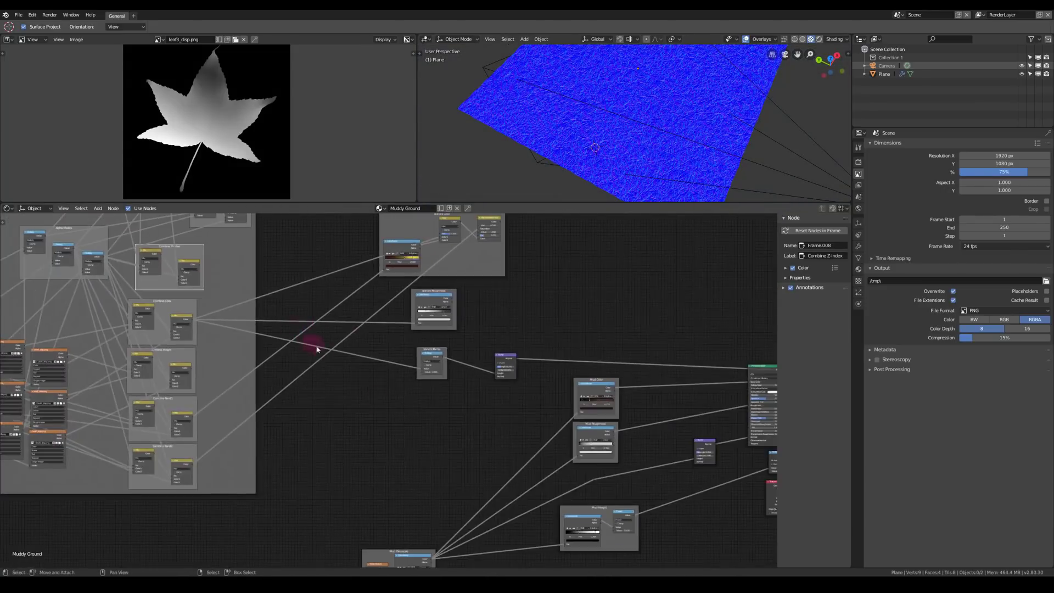
key(shift+a)
click(431, 359)
scroll(430, 359, up, 5)
key(shift+d)
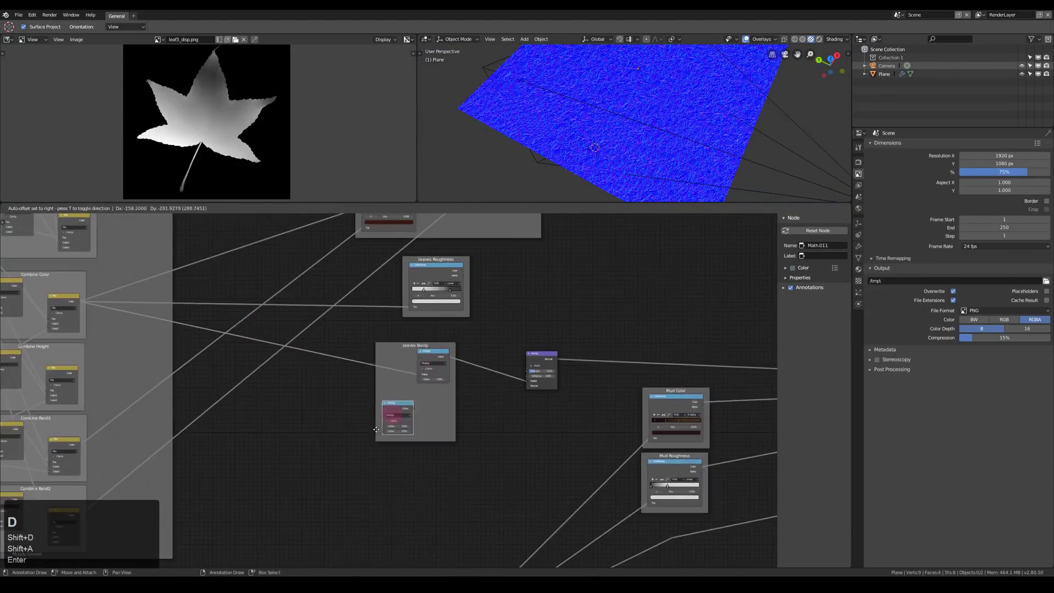
click(334, 481)
key(ctrl+alt+p)
drag(335, 480, 329, 429)
Step: Feed the Combine Z-Index and Combine Height outputs into the new Multiply node
middle_drag(329, 430, 396, 477)
drag(158, 270, 380, 493)
scroll(195, 367, up, 3)
drag(158, 322, 530, 443)
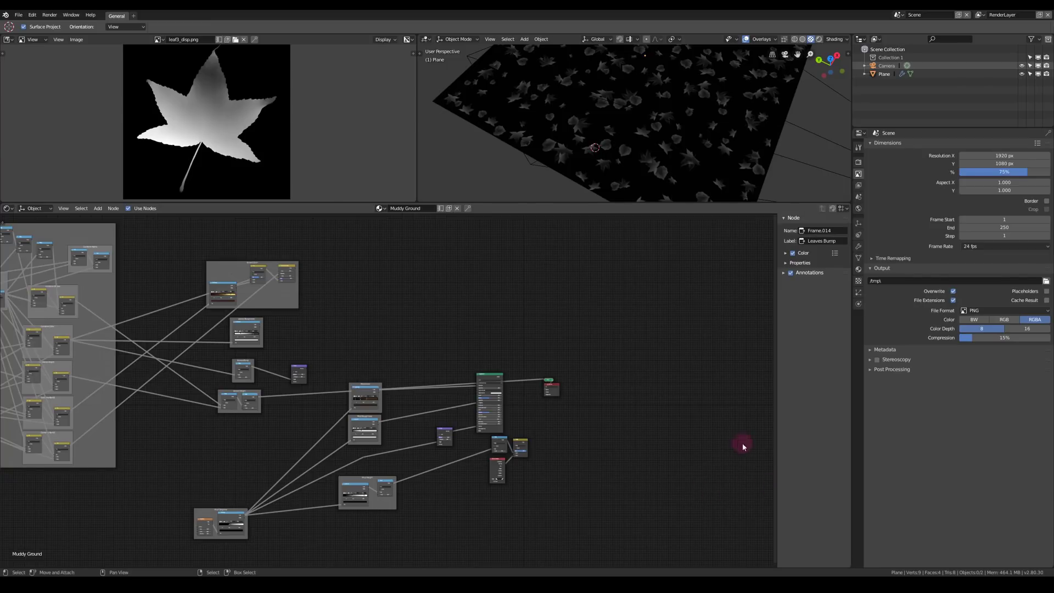
Step: Add a Noise Texture node in free space near the Leaves Color frame
middle_drag(578, 442, 721, 414)
scroll(601, 410, up, 7)
middle_drag(531, 330, 476, 429)
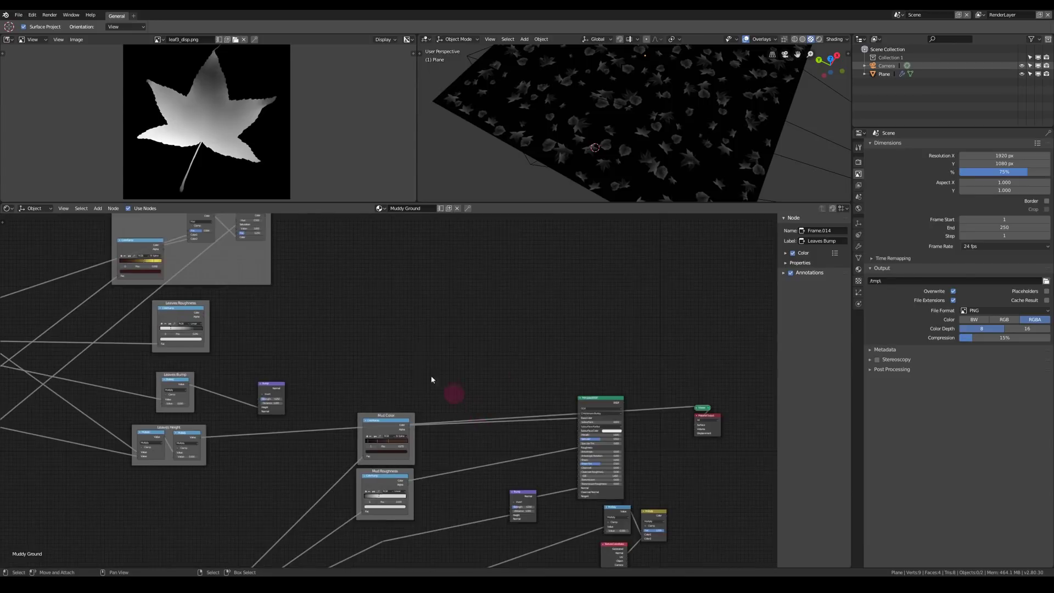
scroll(412, 361, up, 5)
middle_drag(392, 322, 384, 360)
key(shift+a)
mouse_move(362, 334)
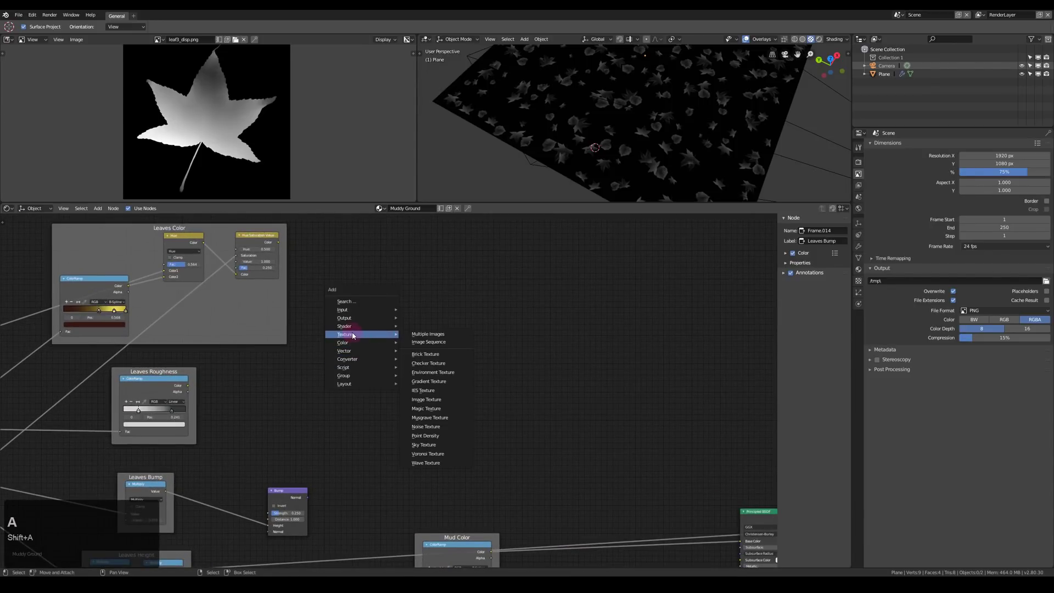
click(433, 424)
click(392, 305)
Step: Give the Noise Texture distortion 1 and scale 10, previewing it on the plane
scroll(415, 323, up, 3)
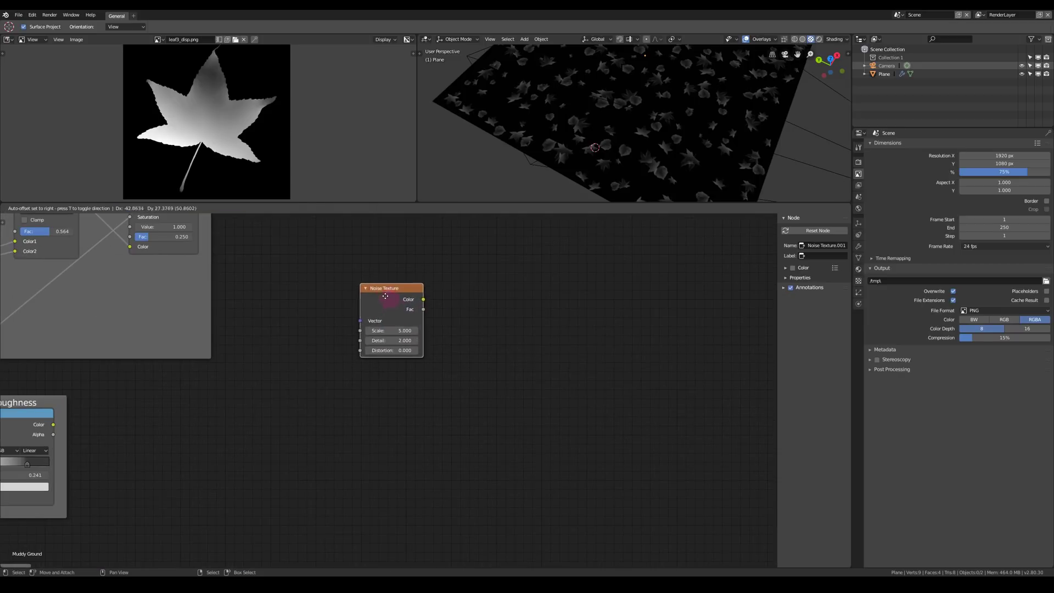
text(1)
key(KP_Enter)
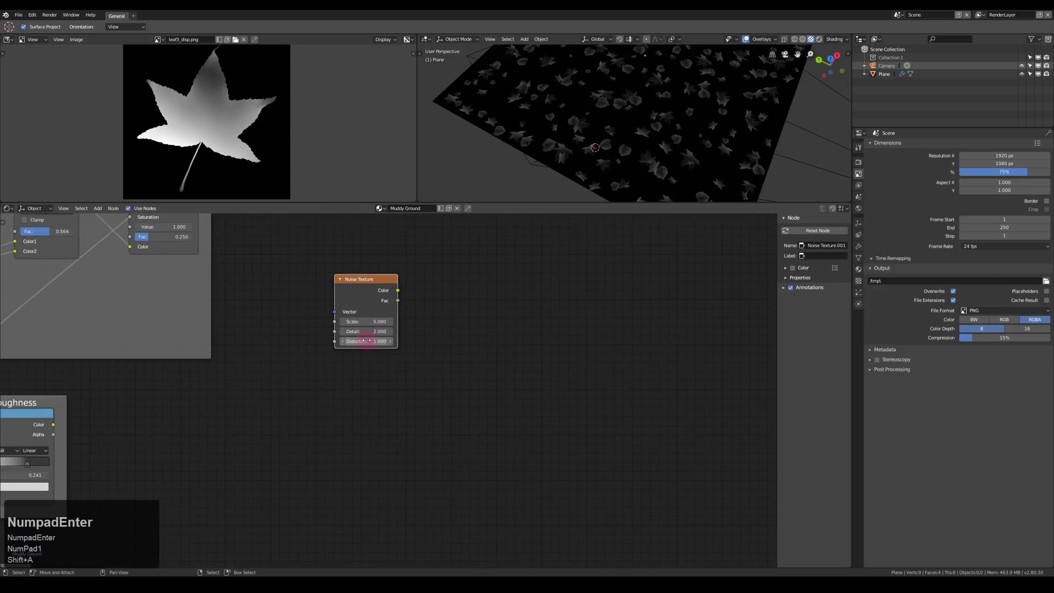
ctrl+shift+click(382, 292)
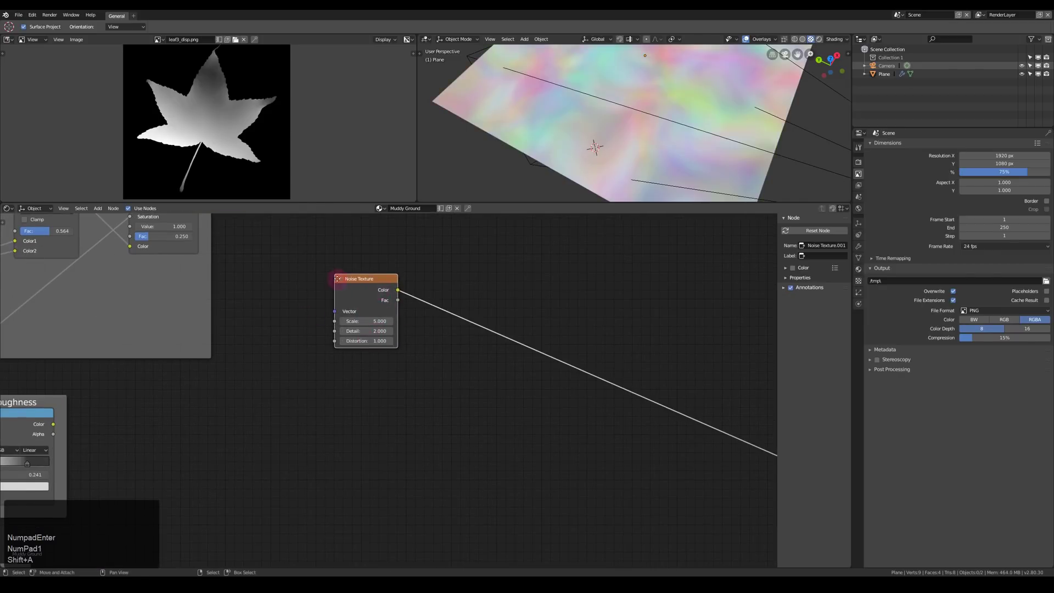
scroll(353, 282, down, 4)
middle_drag(353, 283, 454, 350)
scroll(471, 344, up, 2)
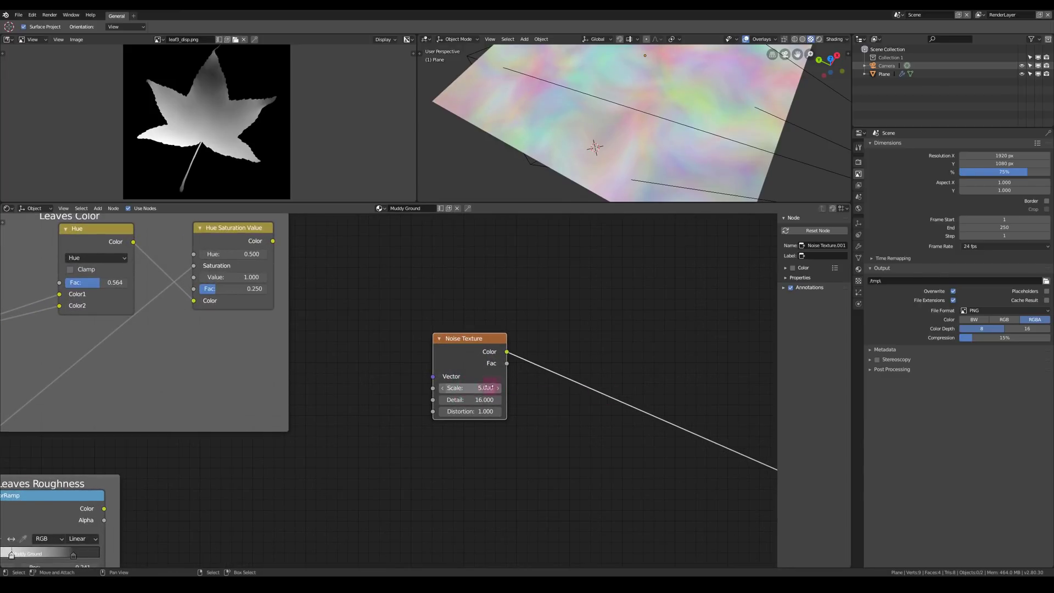
text(10)
key(KP_Enter)
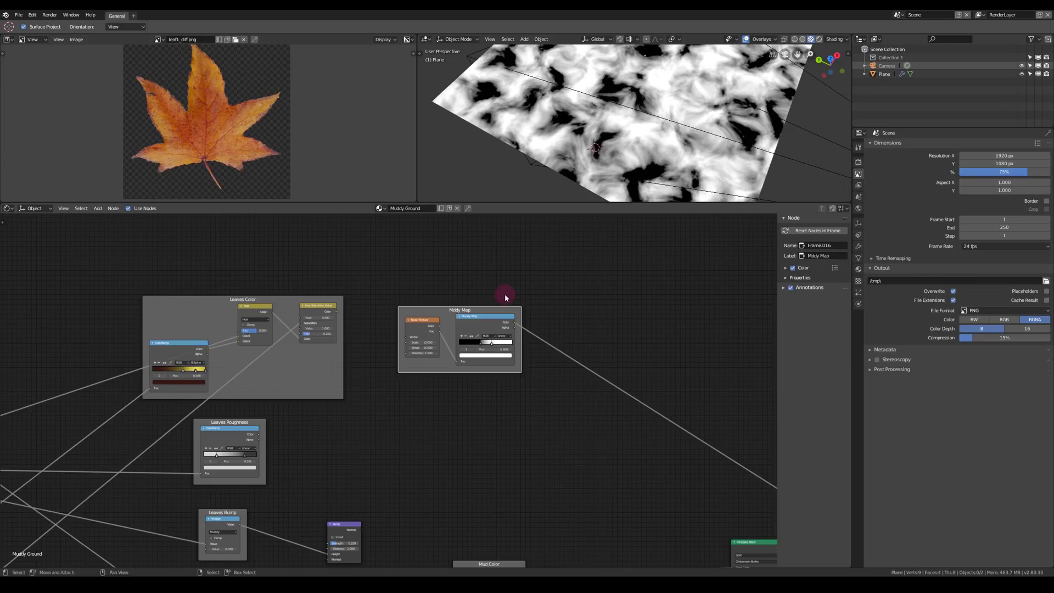
Step: Add a Mix RGB node and link Mud Color into its Color2 input
middle_drag(505, 297, 467, 256)
middle_drag(500, 354, 503, 322)
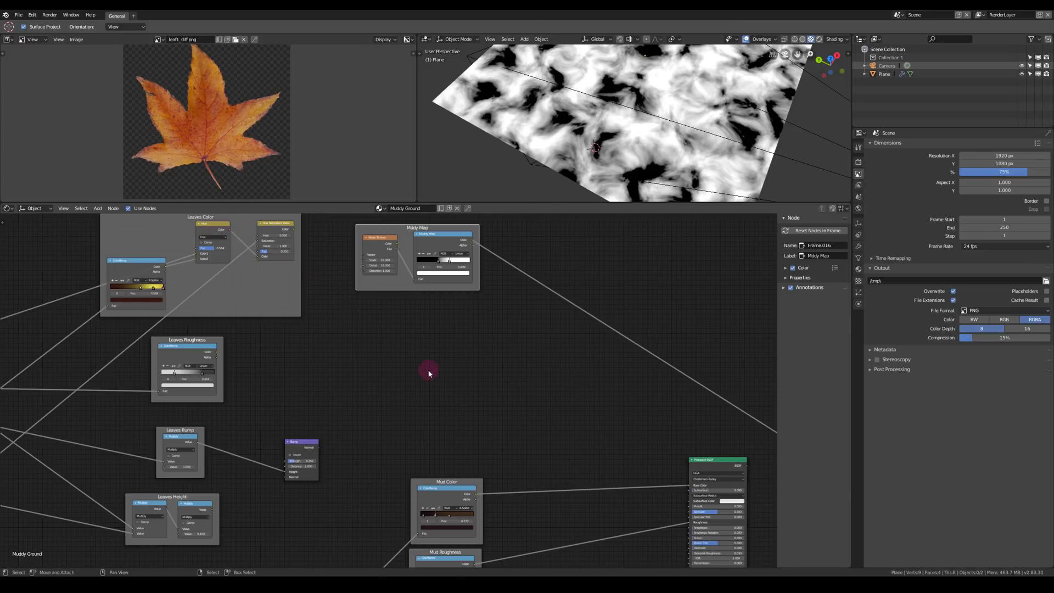
key(shift+a)
mouse_move(405, 354)
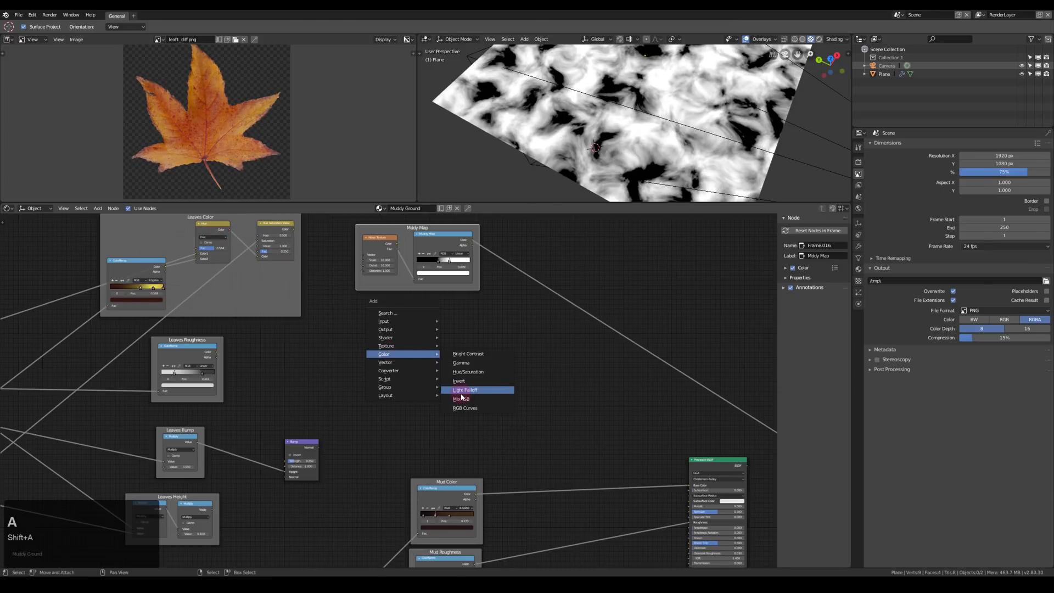
click(461, 399)
click(541, 376)
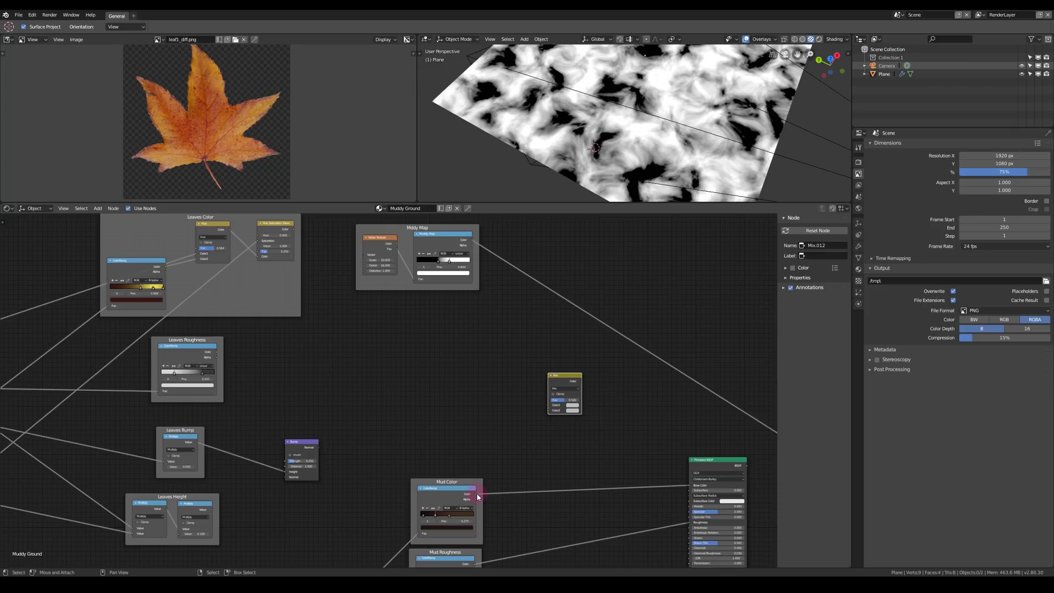
drag(477, 494, 548, 416)
drag(551, 379, 596, 379)
Step: Connect the Leaves Color output to the Mix node's Color1 and reposition the Muddy Map frame
drag(367, 233, 603, 403)
click(295, 229)
ctrl+shift+click(604, 403)
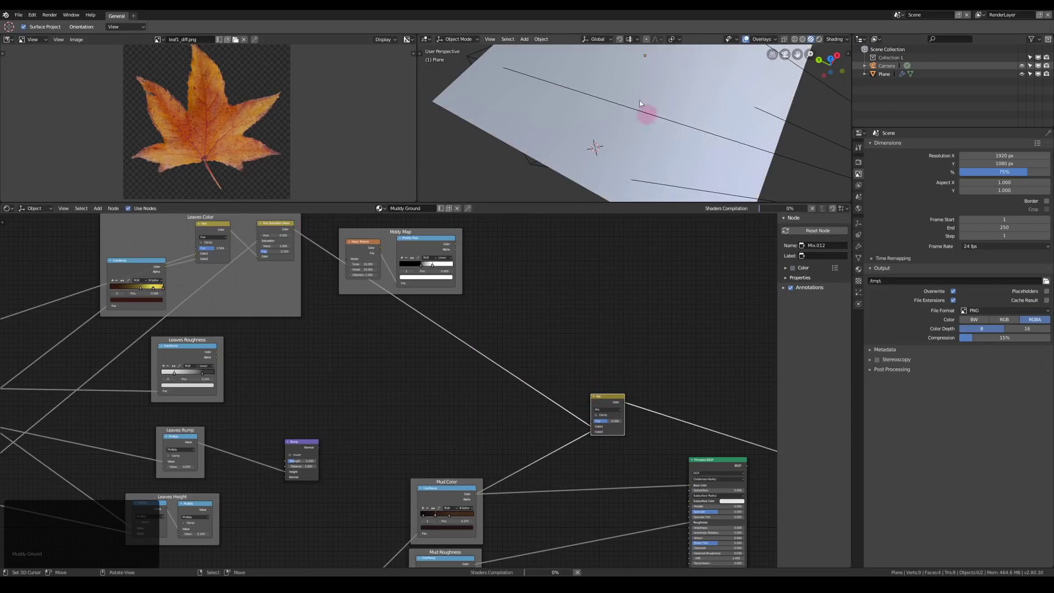
middle_drag(638, 101, 617, 115)
drag(404, 242, 397, 371)
scroll(419, 373, up, 1)
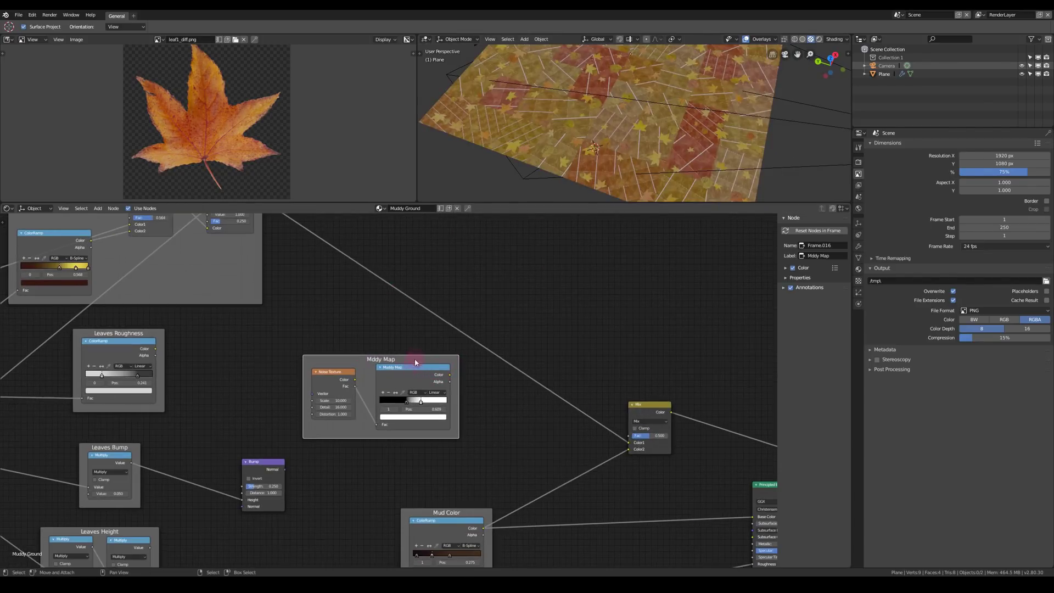
middle_drag(416, 361, 435, 365)
click(240, 350)
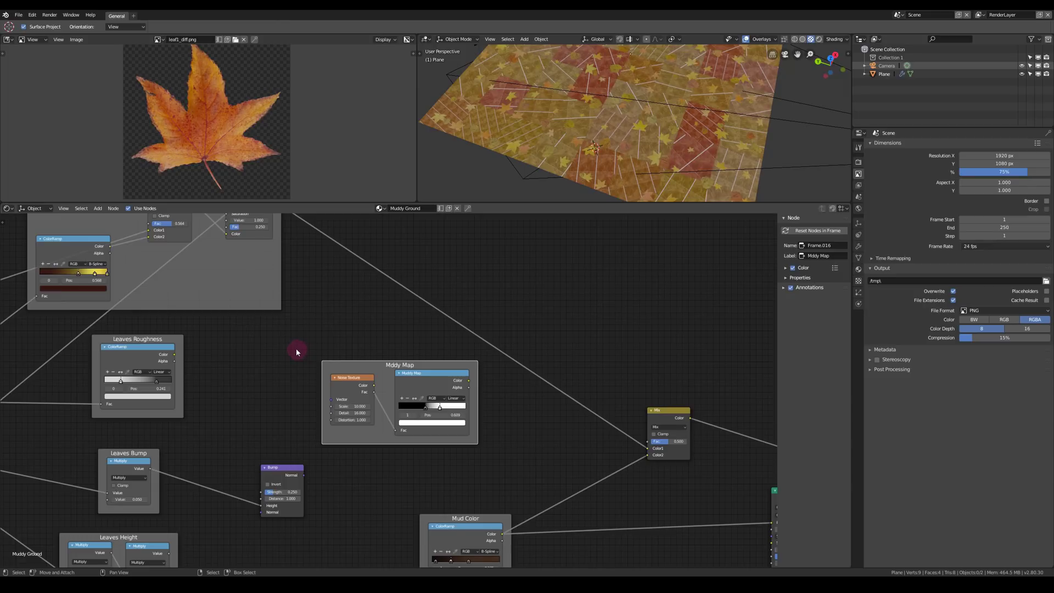
mouse_move(297, 352)
middle_down()
mouse_move(353, 354)
mouse_move(367, 370)
middle_up()
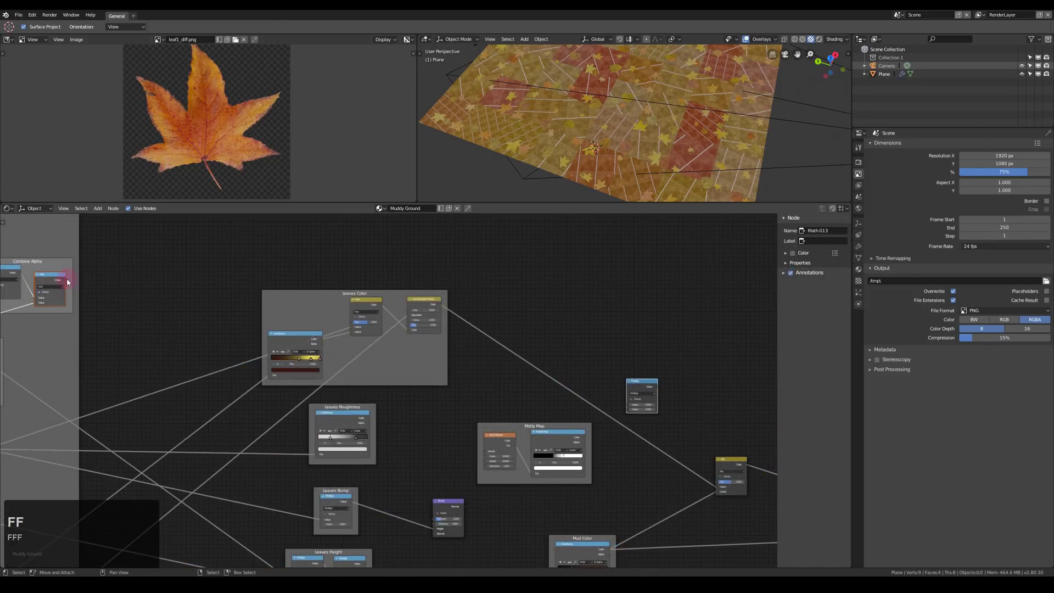
Step: Multiply the leaves' alpha by the Muddy Map colour in a Multiply node
drag(66, 281, 626, 407)
scroll(625, 407, up, 9)
middle_drag(662, 421, 460, 377)
drag(450, 311, 460, 323)
drag(332, 428, 437, 380)
drag(486, 339, 518, 409)
Step: Duplicate the Muddy Map ramp out of its frame and feed the Multiply result into its Fac
key(shift+d)
click(583, 324)
key(ctrl+alt+p)
drag(536, 336, 529, 336)
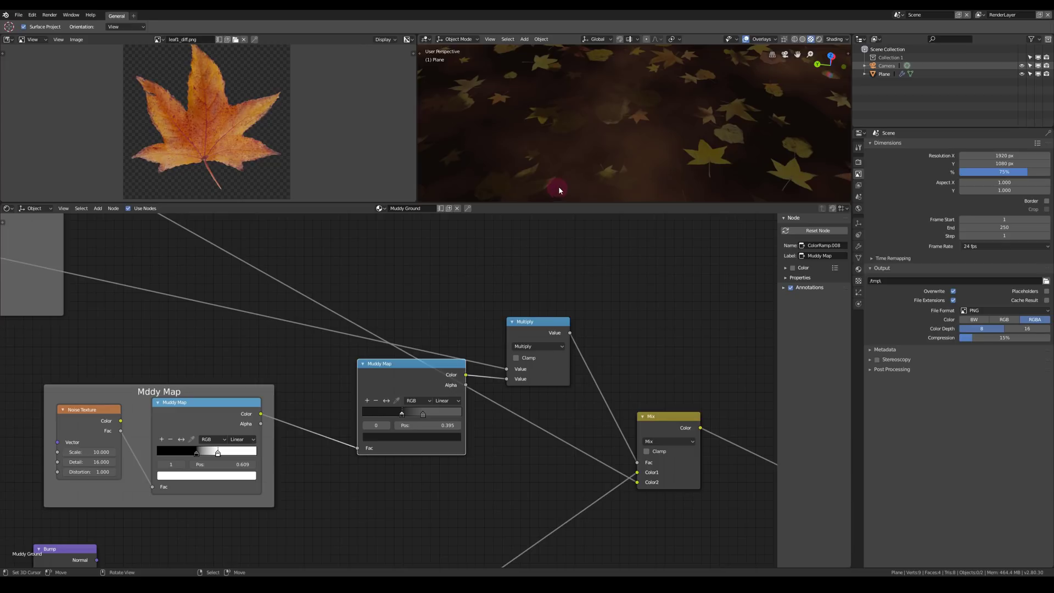
middle_drag(629, 128, 556, 190)
drag(536, 322, 525, 308)
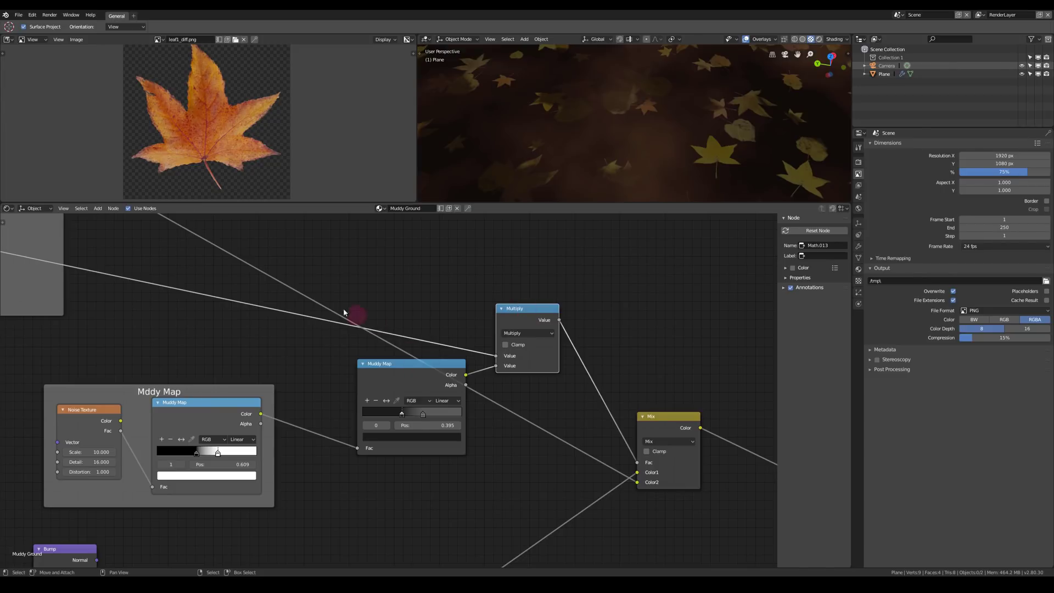
drag(337, 273, 566, 512)
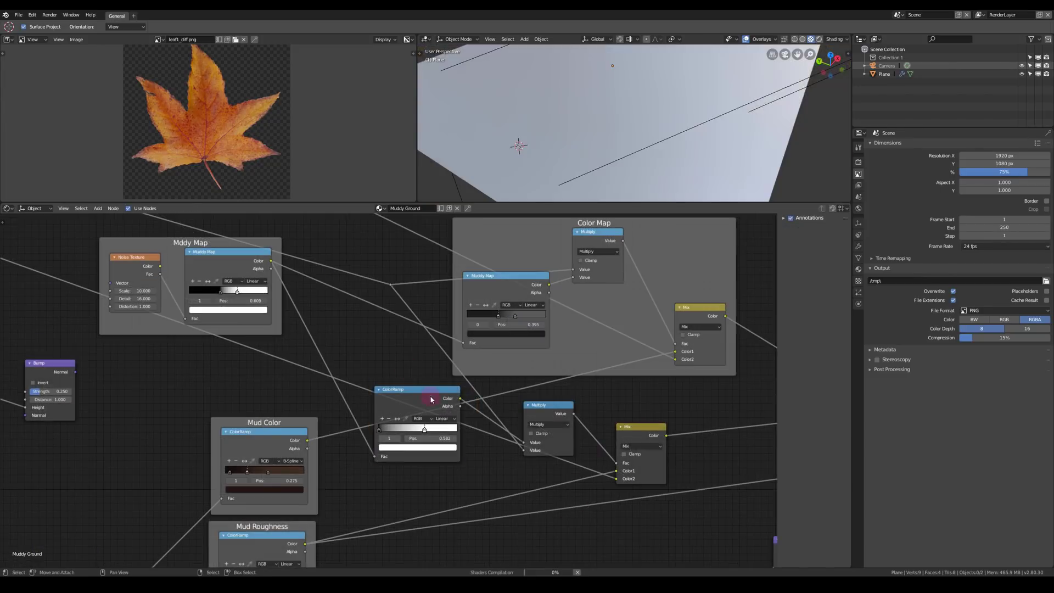
Step: Tighten the new ColorRamp's black and white stops and tidy the ramp and Multiply nodes
click(416, 404)
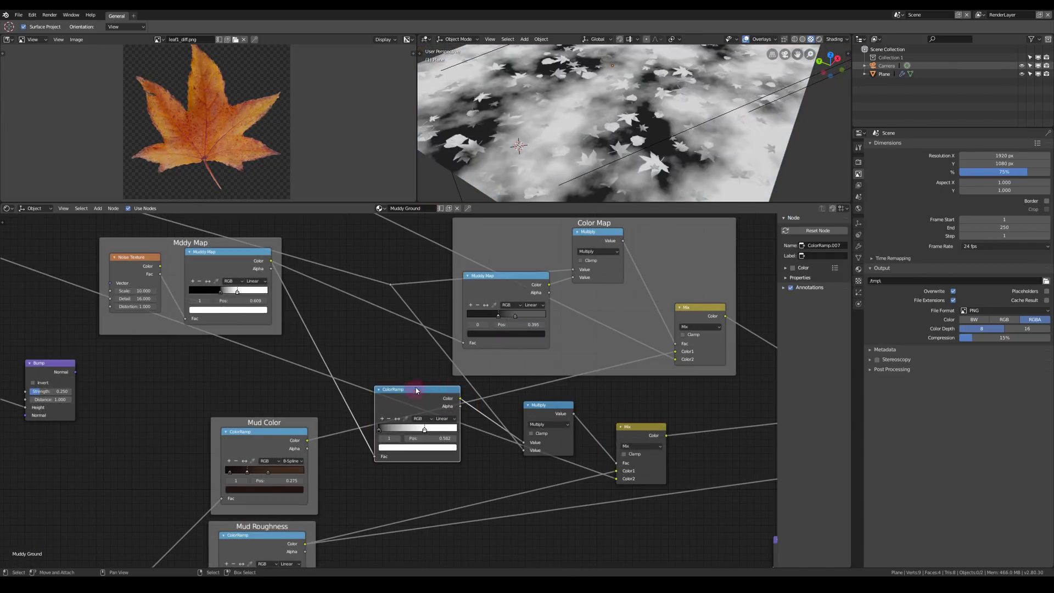
scroll(406, 406, up, 1)
drag(384, 433, 442, 440)
middle_drag(434, 401, 363, 323)
drag(363, 350, 294, 259)
middle_drag(417, 336, 312, 284)
drag(443, 316, 406, 308)
drag(216, 227, 298, 320)
key(alt+a)
Step: Duplicate the Mix node and wire the reroute into the copy's Color1
click(538, 353)
middle_drag(536, 357, 489, 296)
key(shift+d)
click(494, 409)
middle_drag(147, 476, 226, 346)
scroll(226, 347, down, 4)
drag(133, 417, 464, 329)
middle_drag(427, 277, 393, 331)
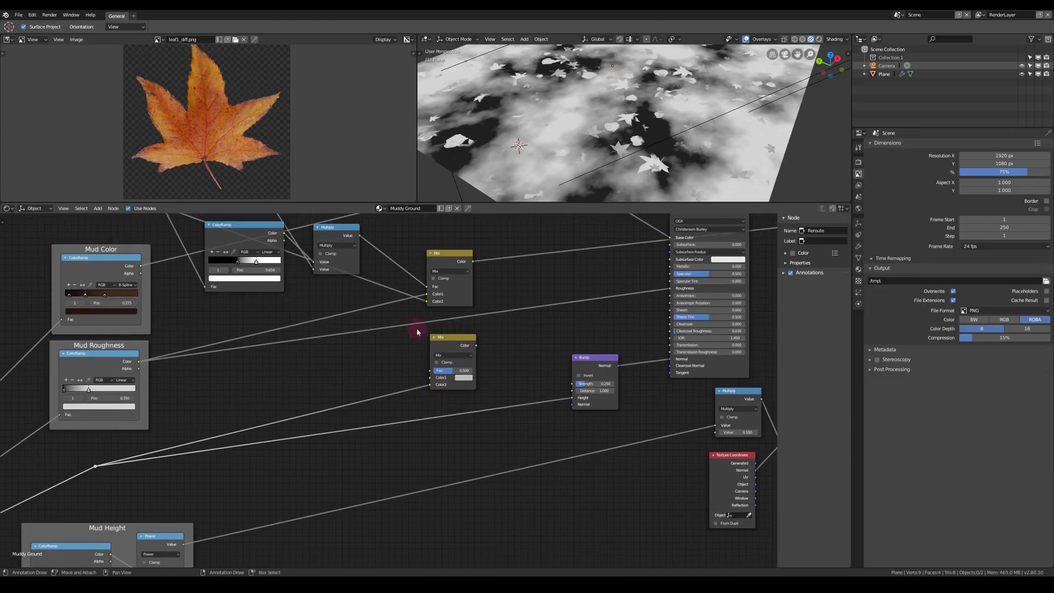
drag(430, 384, 429, 378)
Step: Connect the Leaves Bump Value output into the duplicated Mix node
scroll(275, 370, down, 4)
middle_drag(275, 369, 411, 406)
scroll(411, 407, down, 1)
drag(67, 290, 519, 411)
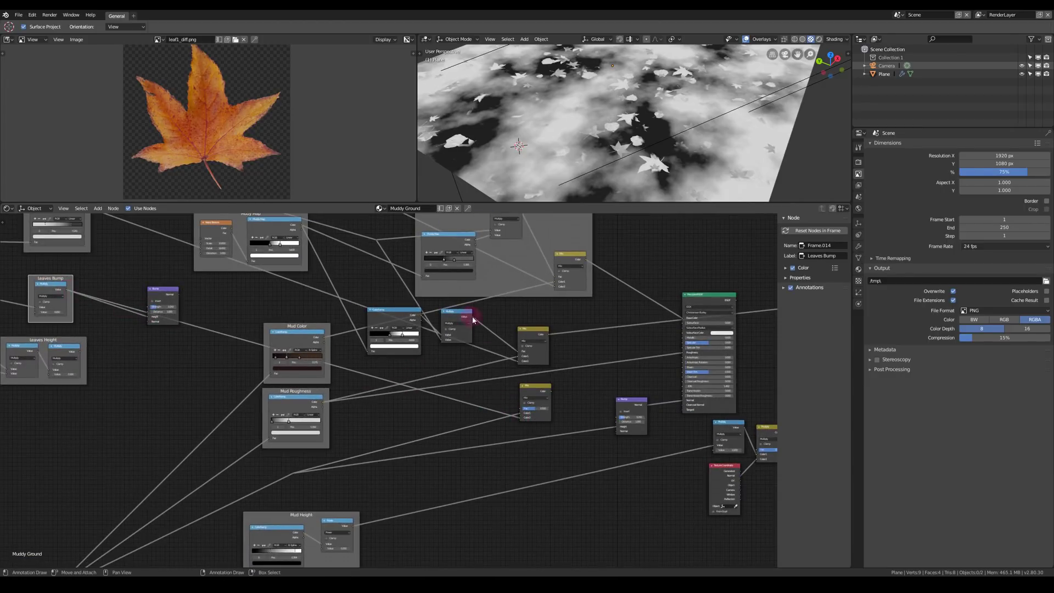
drag(471, 314, 516, 411)
Step: Add a third Mix node fed by the Power node's Value, set to Add
click(528, 392)
scroll(530, 393, up, 4)
middle_drag(531, 394, 454, 358)
key(shift+d)
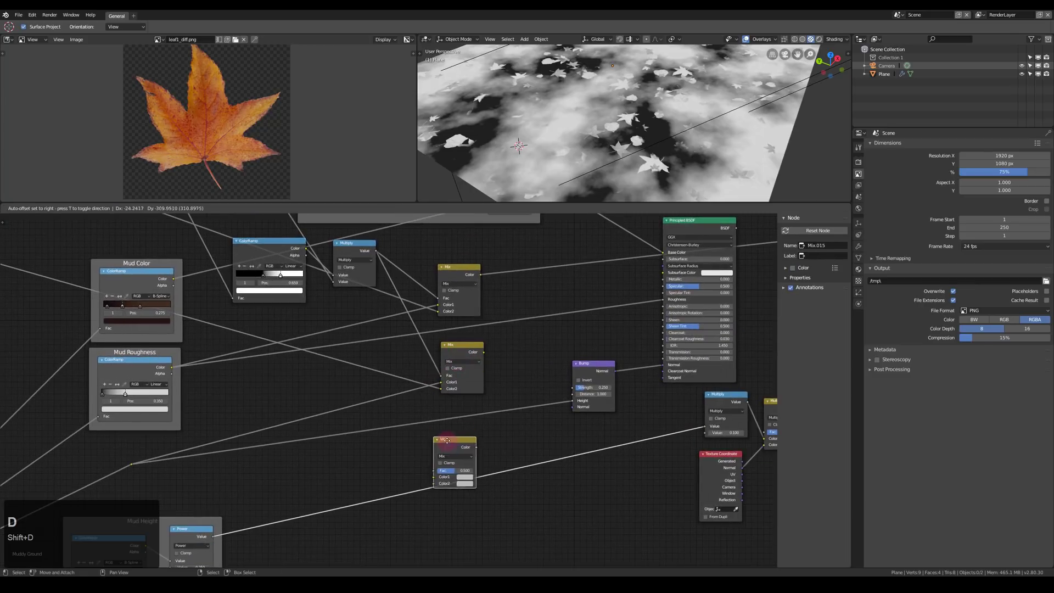
click(487, 525)
middle_drag(353, 506, 317, 443)
drag(176, 471, 416, 352)
click(454, 466)
click(452, 412)
Step: Link the Add node's Color2 and drive its Fac with the Multiply Value, then align it
scroll(454, 460, up, 2)
scroll(324, 399, down, 2)
middle_drag(308, 406, 478, 446)
scroll(477, 445, down, 6)
drag(145, 323, 522, 438)
scroll(481, 296, up, 4)
middle_drag(481, 296, 394, 294)
drag(389, 293, 469, 427)
key(a)
drag(461, 307, 707, 334)
scroll(480, 330, up, 5)
Step: Wire the Mix nodes into Roughness, Bump Height and displacement, then preview the Principled BSDF
drag(479, 400, 592, 461)
drag(480, 480, 759, 495)
drag(759, 502, 698, 506)
middle_drag(675, 503, 554, 490)
drag(492, 401, 480, 367)
key(alt+a)
scroll(627, 379, down, 6)
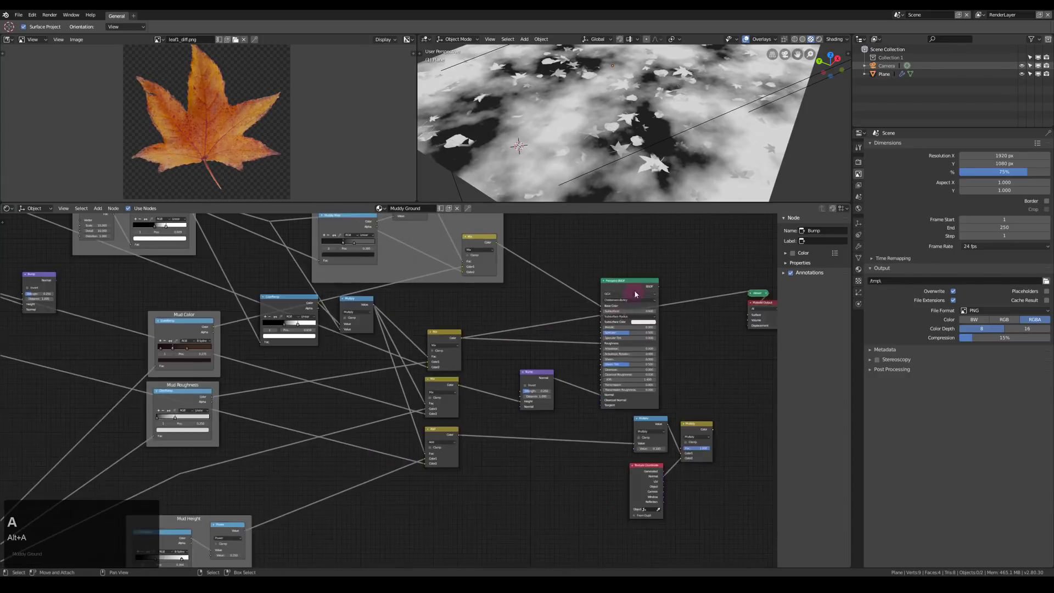
ctrl+shift+click(635, 294)
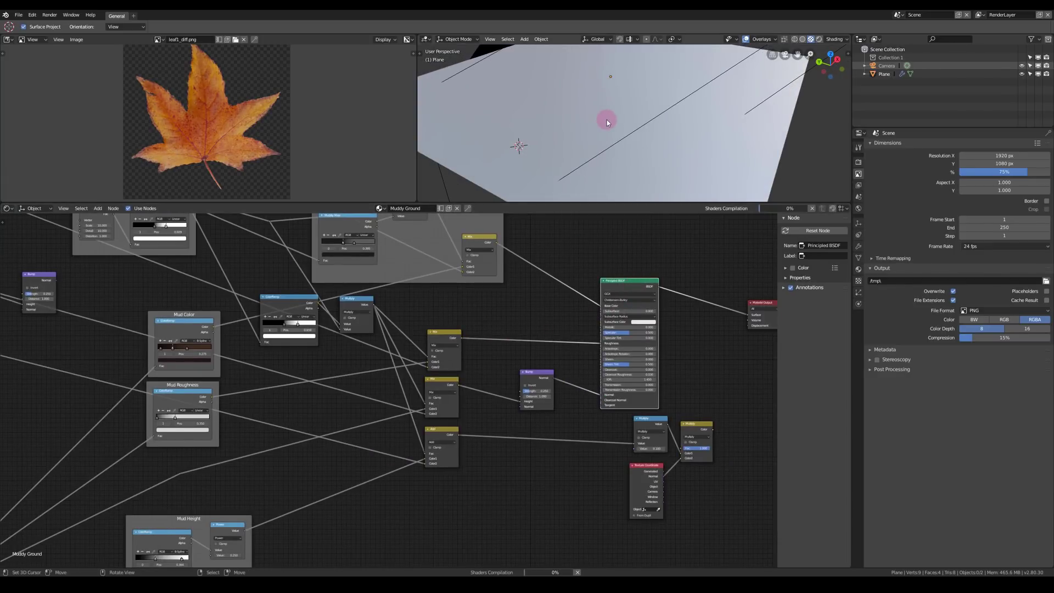
Step: Render the muddy leaf ground, close the render, select the Plane, and launch a new Blender
middle_drag(607, 122, 647, 108)
middle_drag(759, 82, 653, 130)
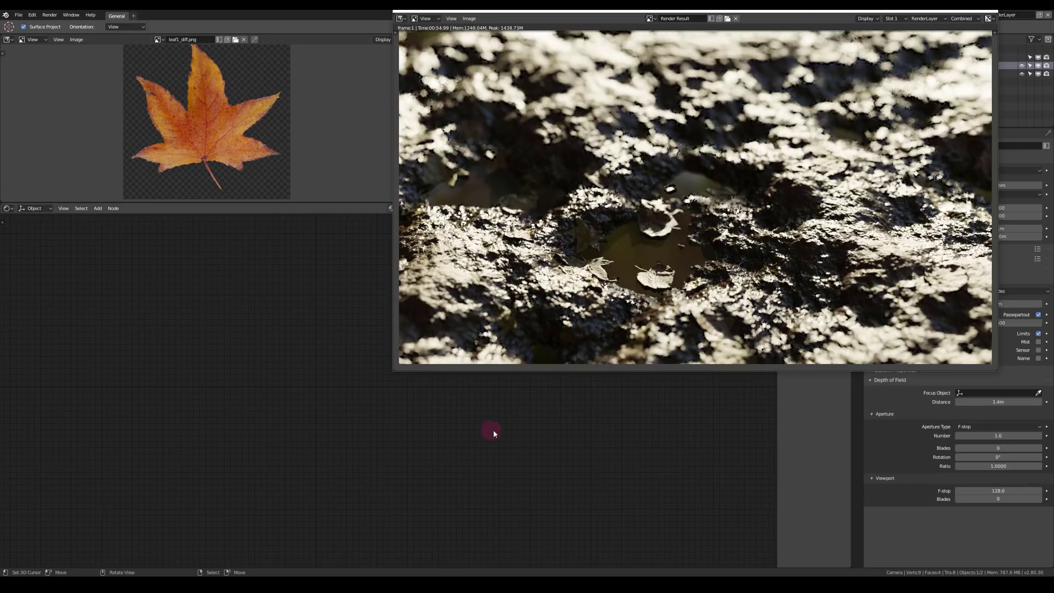
click(526, 428)
click(589, 160)
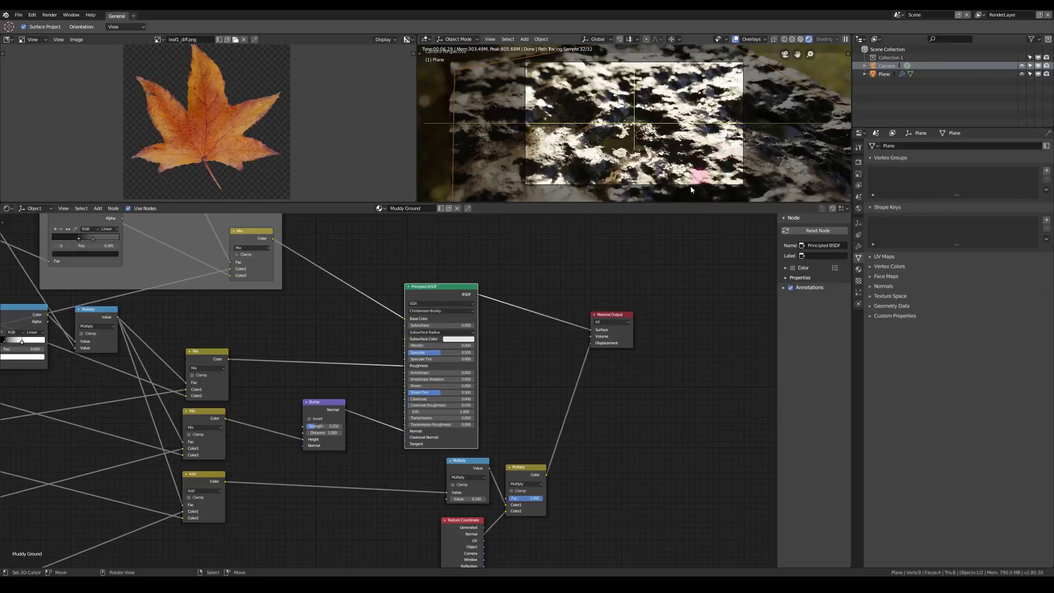
click(418, 585)
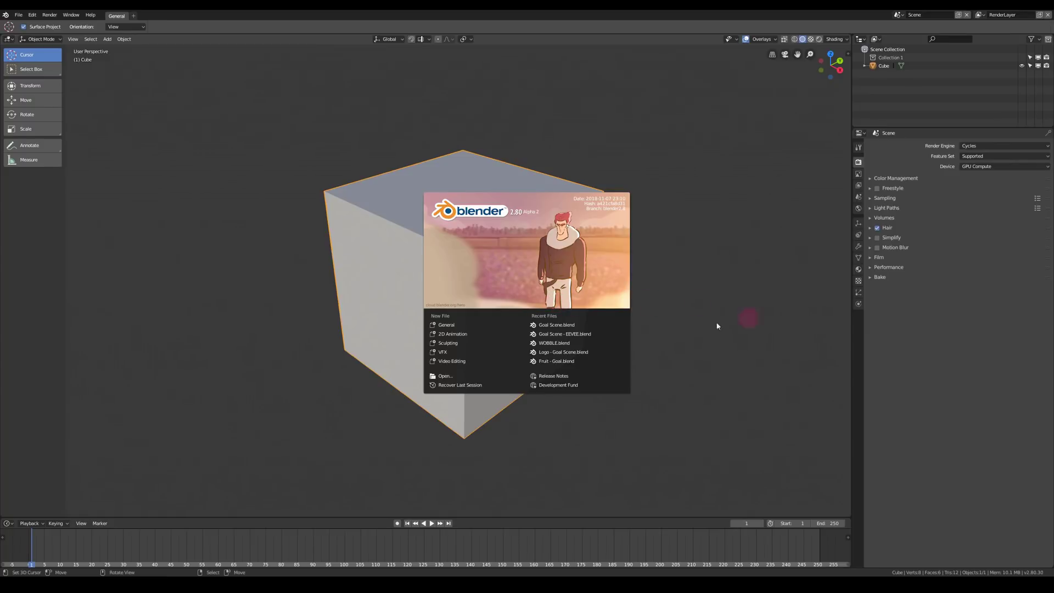
Step: Replace the default cube with a plane viewed from the top in orthographic
key(x)
click(571, 315)
key(shift+a)
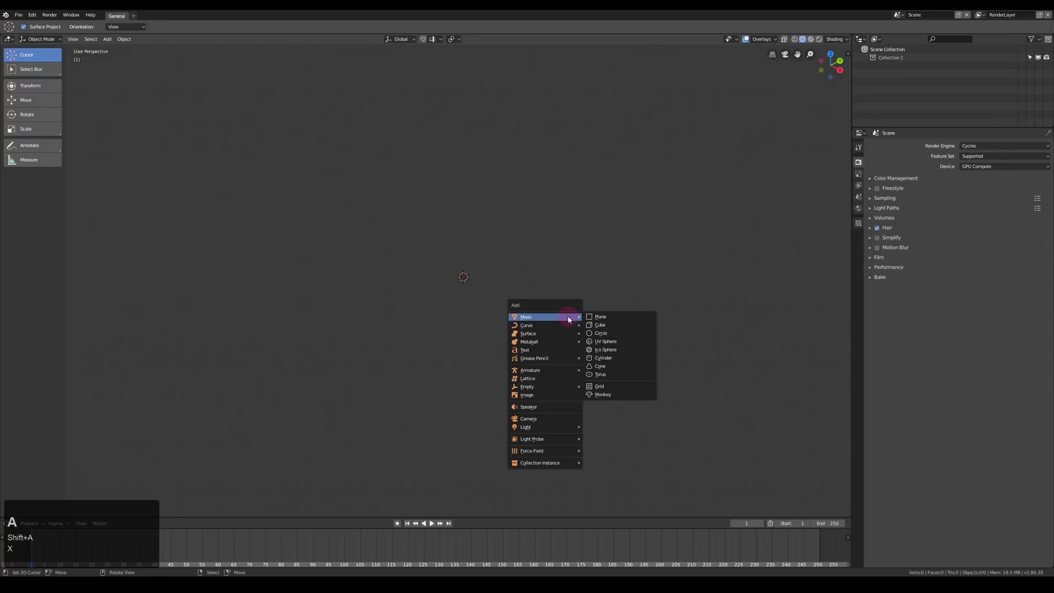
click(598, 317)
key(KP_7)
key(KP_5)
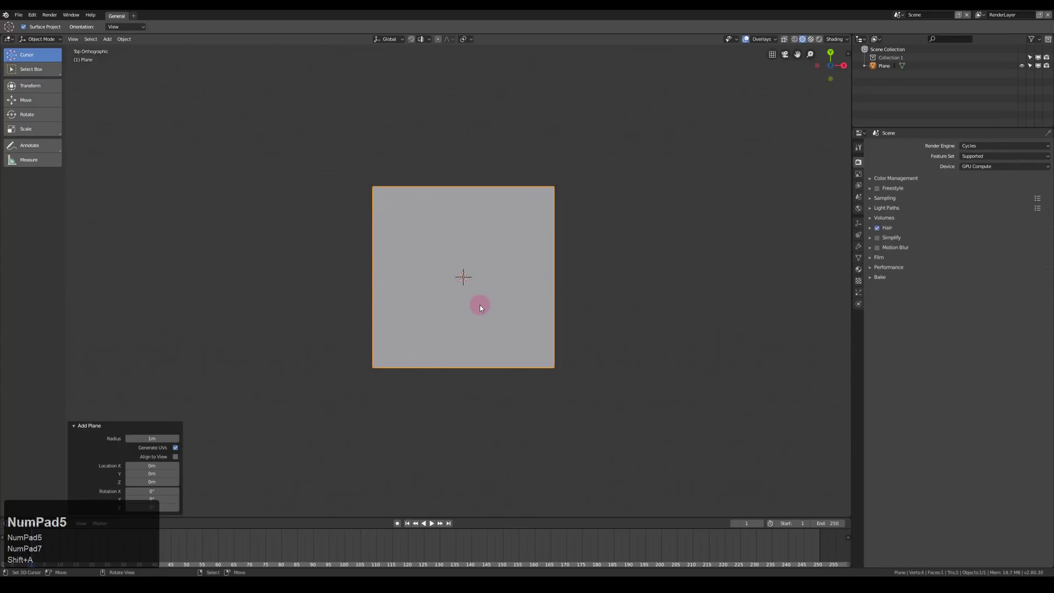
scroll(465, 287, up, 5)
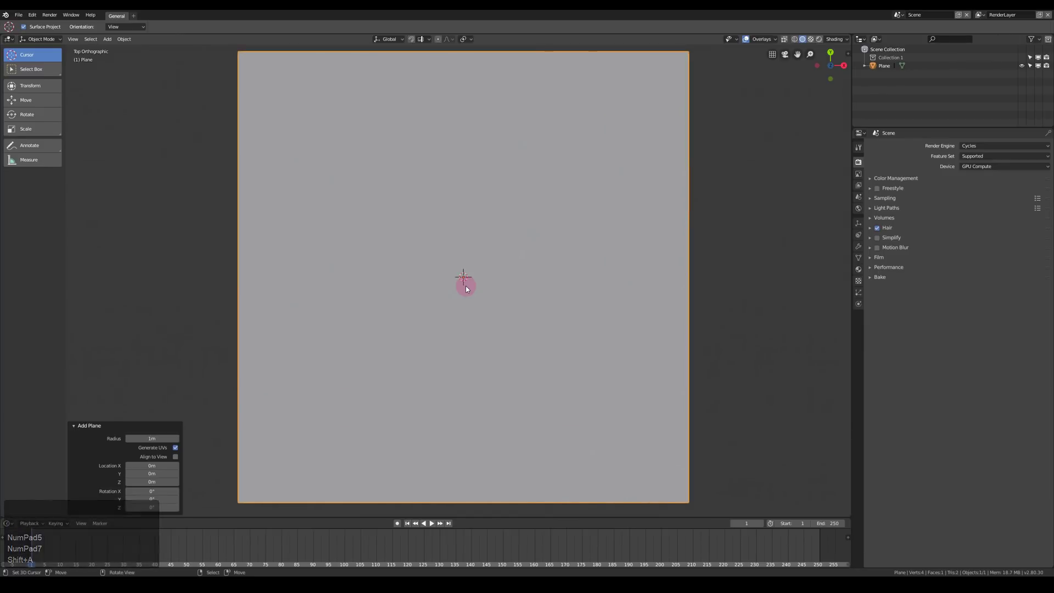
Step: Enter Sculpt Mode with Dyntopo on and the Clay brush at strength 1.000
click(40, 39)
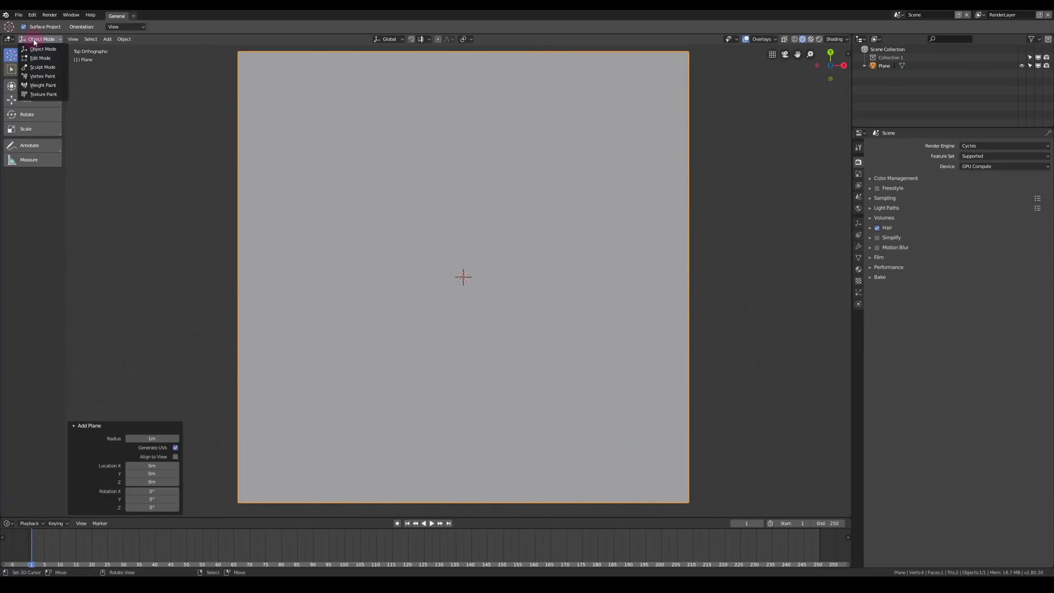
click(40, 67)
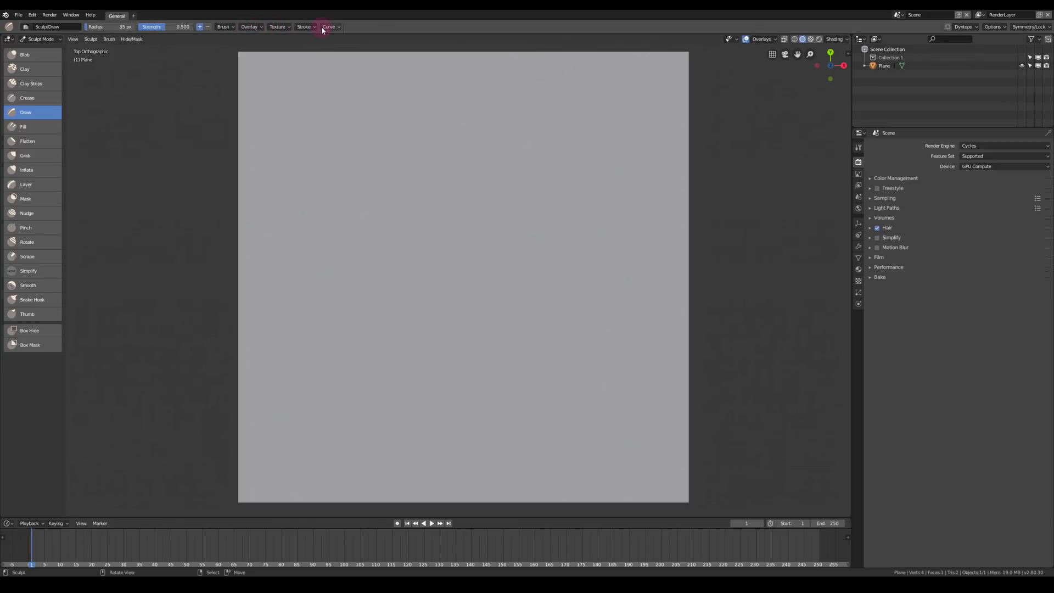
click(949, 27)
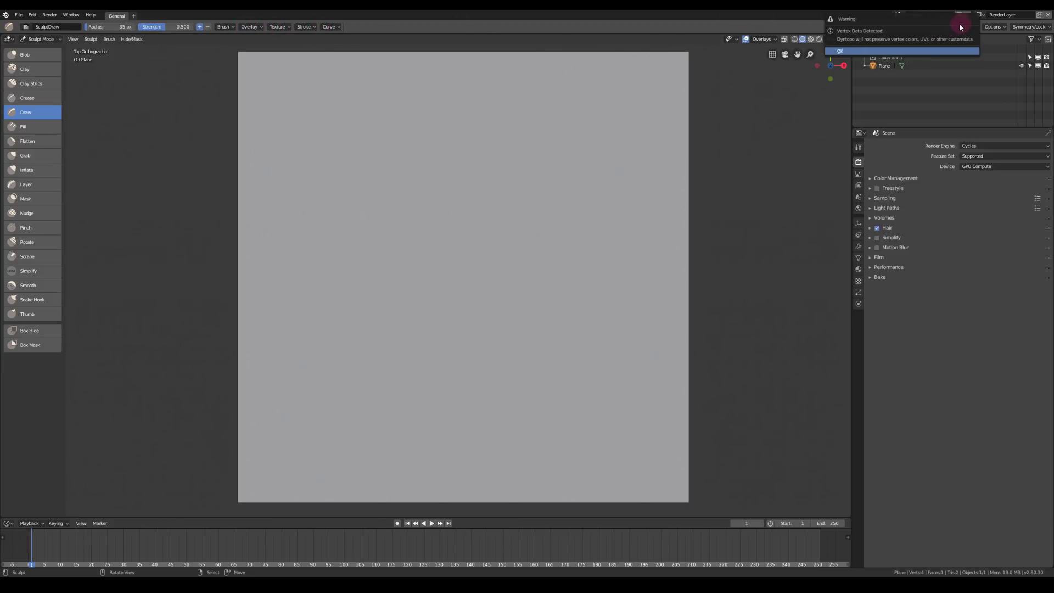
click(898, 53)
key(ctrl+z)
key(ctrl+z)
key(c)
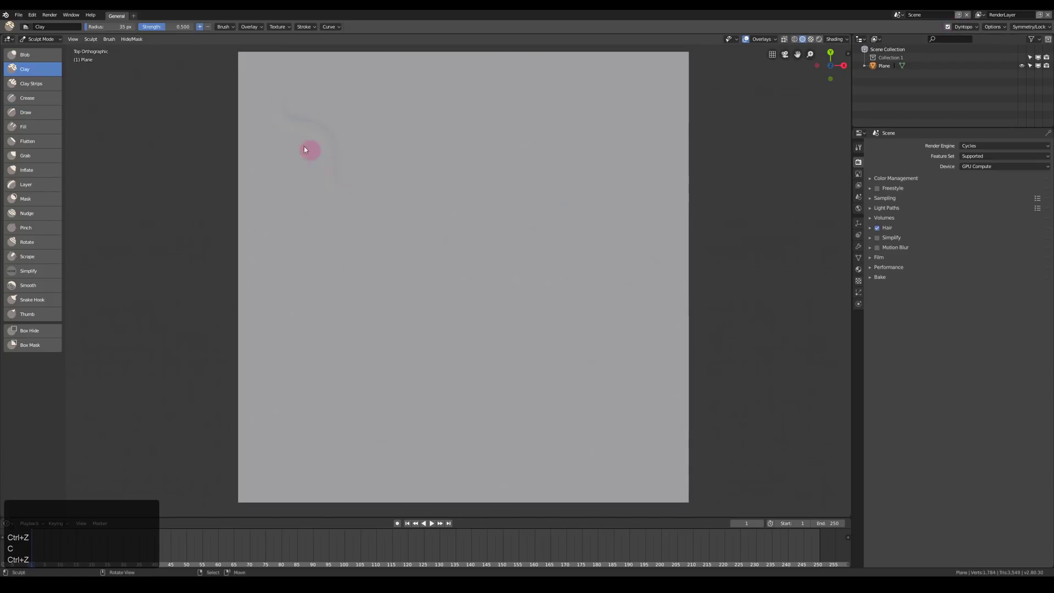
drag(166, 32, 192, 32)
Step: Sculpt the main Clay root ridge and its first branches across the plane
mouse_move(287, 109)
mouse_down()
mouse_move(324, 146)
mouse_move(447, 336)
mouse_move(489, 443)
mouse_up()
drag(619, 410, 619, 411)
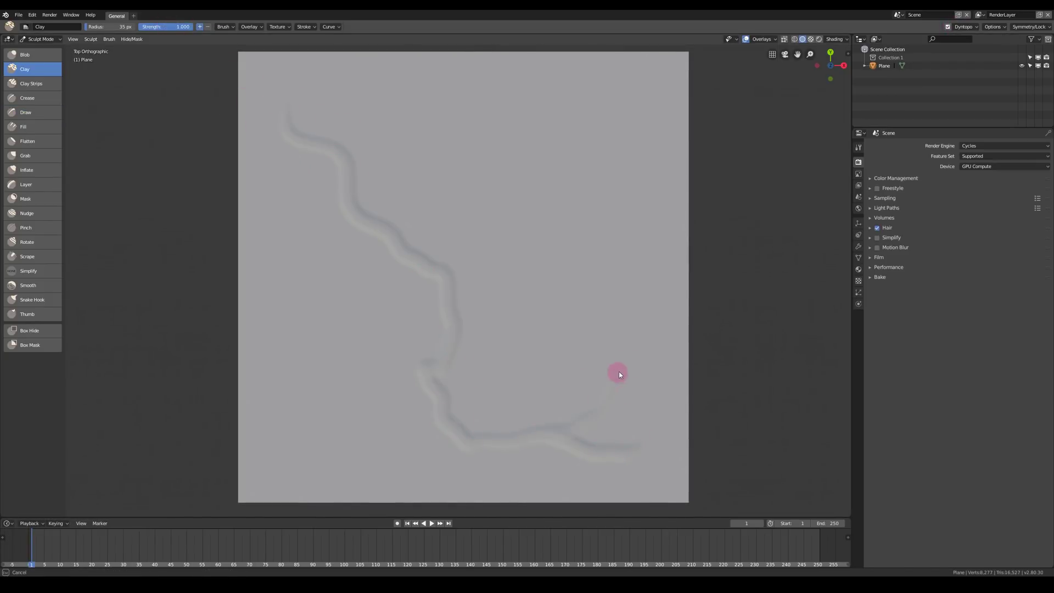
drag(633, 364, 636, 313)
drag(337, 457, 301, 458)
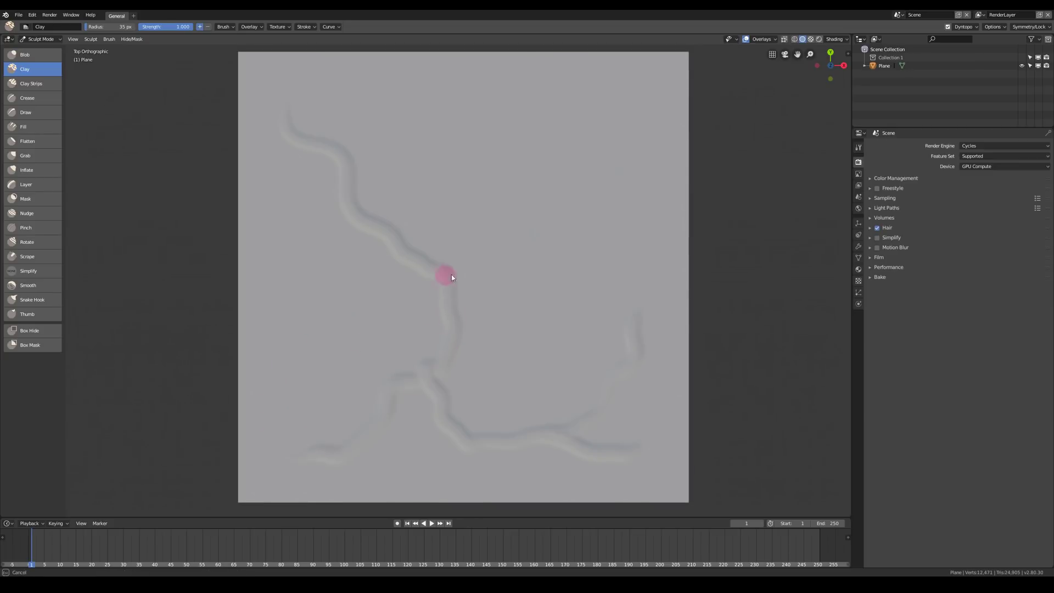
mouse_move(463, 269)
mouse_down()
mouse_move(608, 212)
mouse_move(538, 253)
mouse_up()
drag(407, 238, 549, 203)
mouse_move(518, 268)
mouse_down()
mouse_move(603, 332)
mouse_move(552, 285)
mouse_move(602, 296)
mouse_up()
key(ctrl+z)
Step: Add more root branches along the left, top and upper right, then return to top view
mouse_move(446, 309)
mouse_down()
mouse_move(531, 392)
mouse_move(485, 360)
mouse_up()
drag(413, 268, 311, 357)
mouse_move(331, 146)
mouse_down()
mouse_move(339, 99)
mouse_move(569, 86)
mouse_up()
mouse_move(390, 175)
mouse_down()
mouse_move(273, 341)
mouse_move(279, 440)
mouse_up()
mouse_move(269, 182)
mouse_down()
mouse_move(501, 160)
mouse_move(588, 184)
mouse_move(566, 273)
mouse_move(599, 209)
mouse_up()
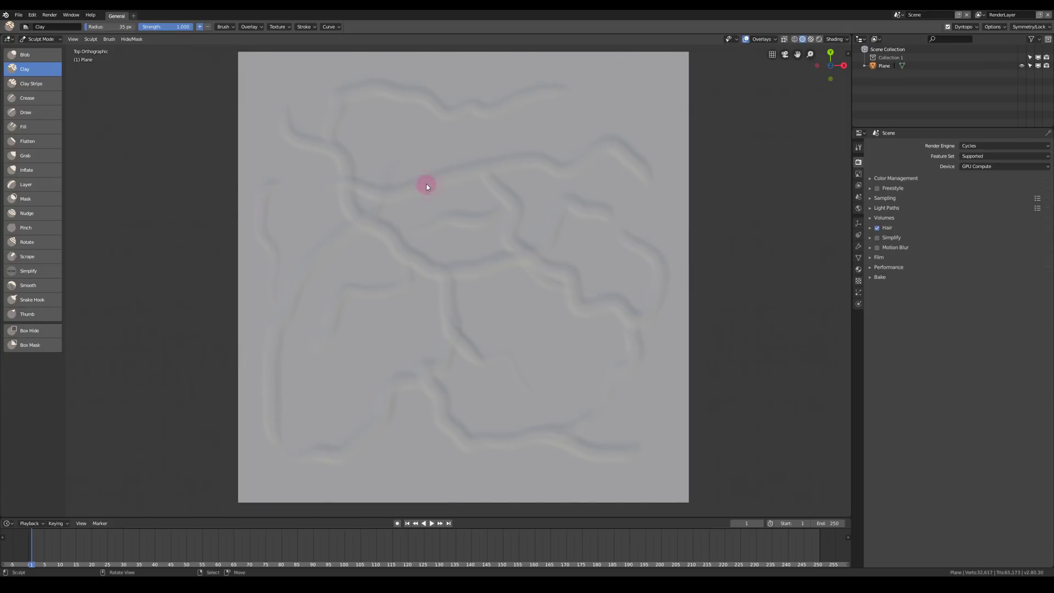
drag(519, 481, 385, 400)
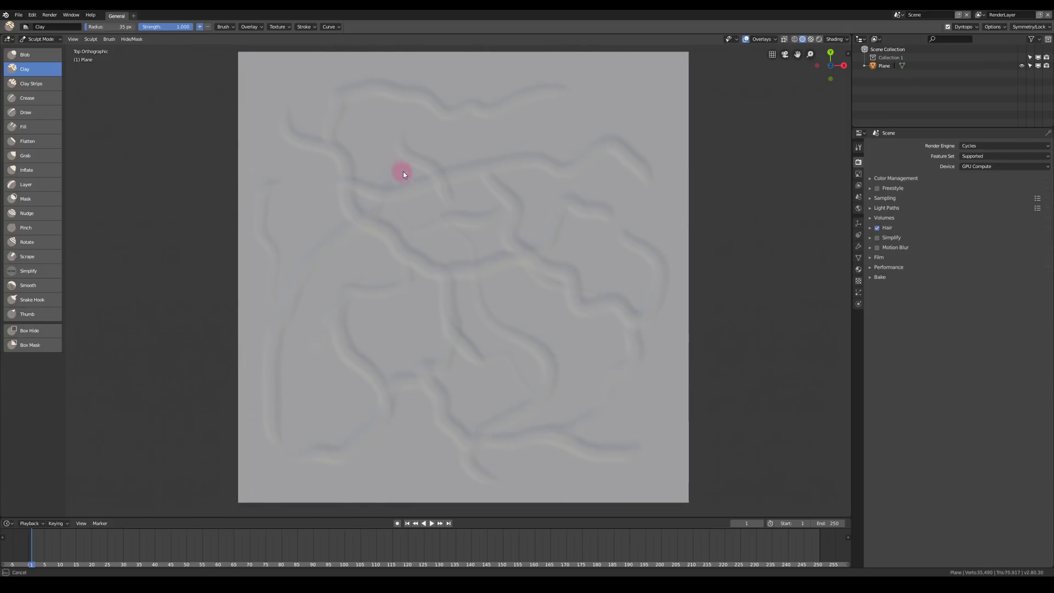
key(ctrl+z)
drag(498, 82, 672, 134)
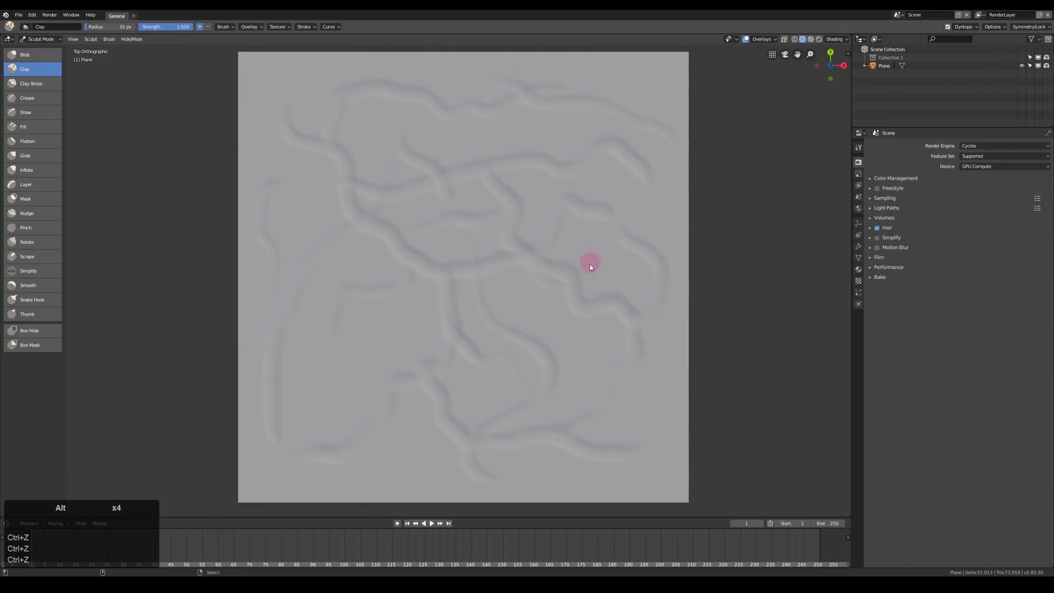
mouse_move(590, 269)
middle_down()
mouse_move(614, 174)
mouse_move(627, 193)
mouse_move(615, 216)
mouse_move(571, 238)
mouse_move(589, 245)
middle_up()
key(KP_7)
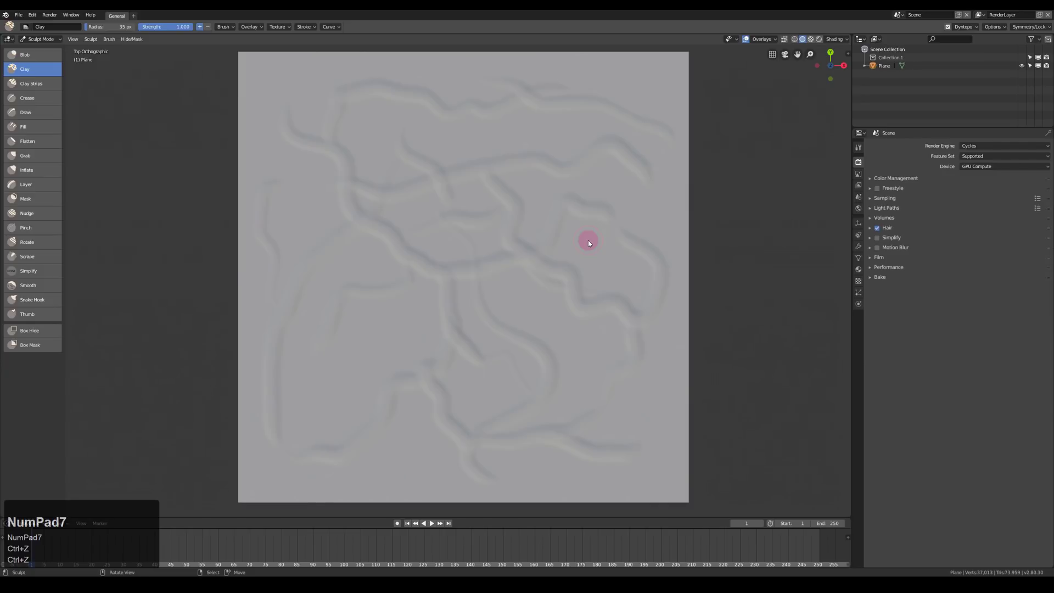
key(ctrl+Tab)
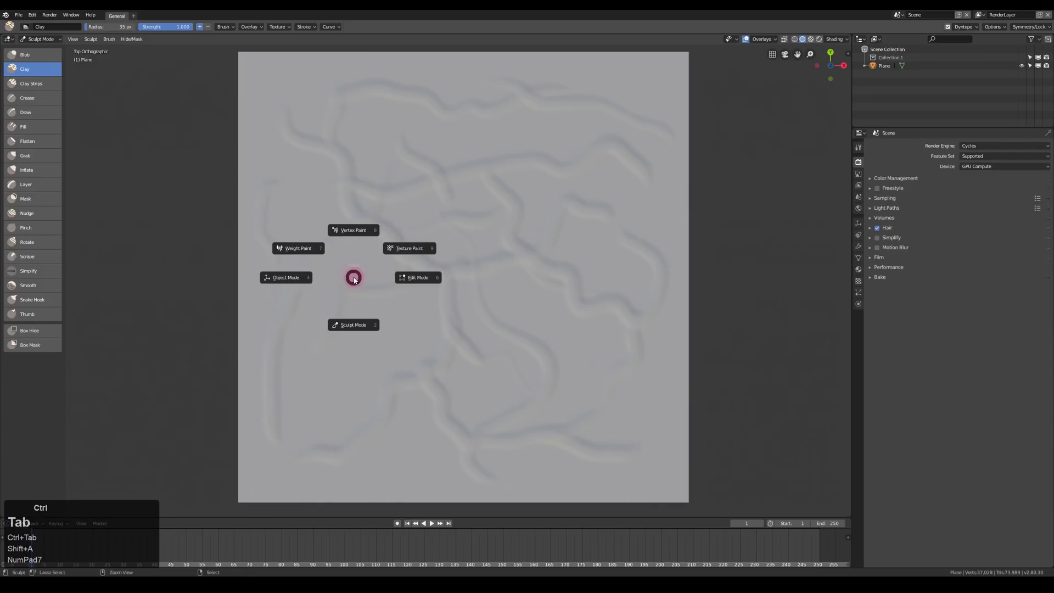
Step: Add a camera with cleared rotation, raised 3.37 m straight above the plane
click(275, 283)
key(shift+a)
mouse_move(456, 283)
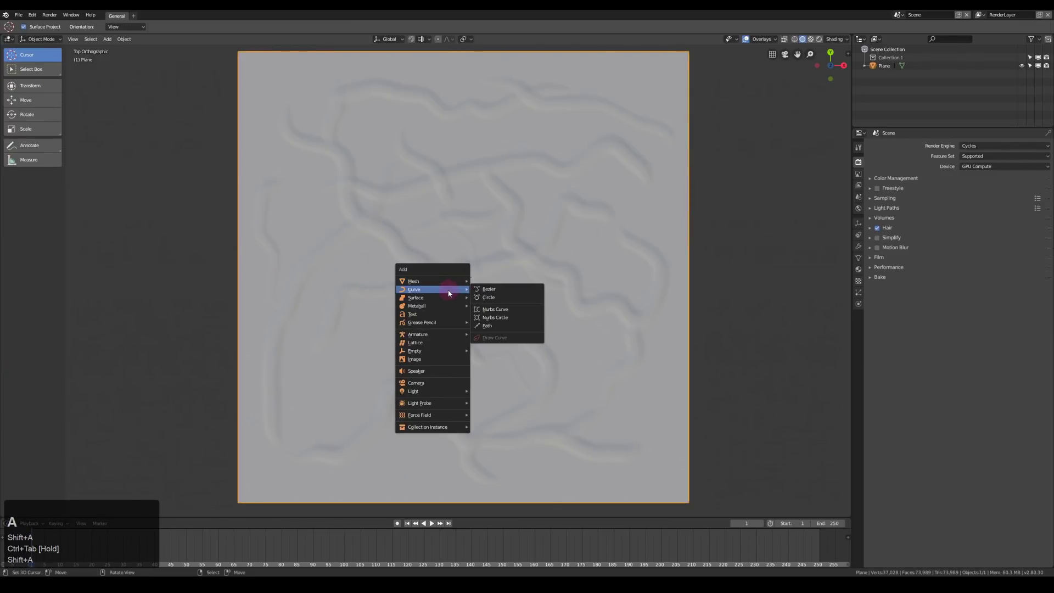
click(422, 383)
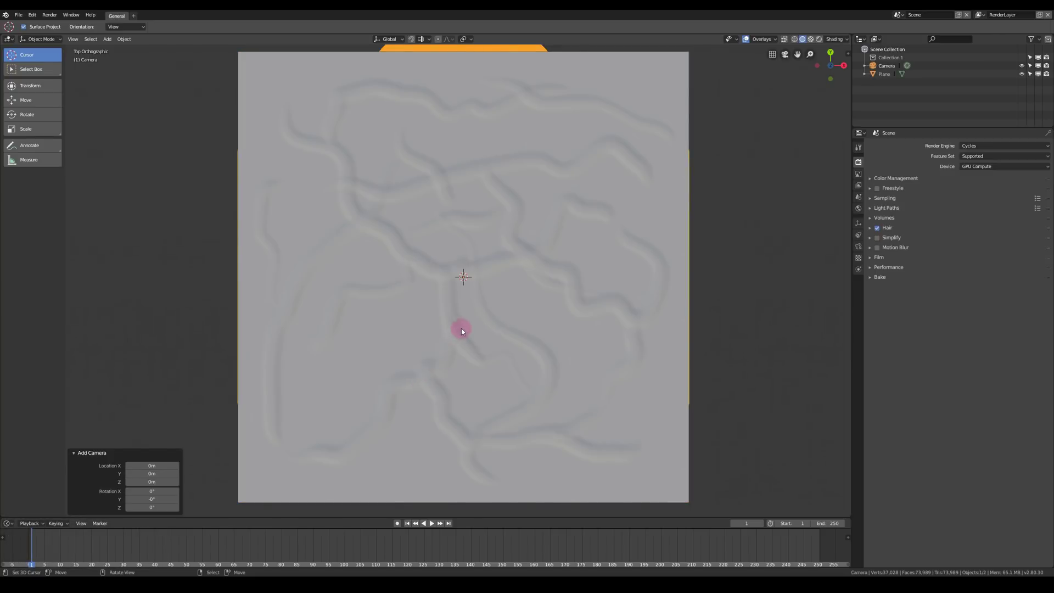
middle_drag(462, 328, 400, 226)
scroll(400, 226, down, 3)
key(alt+r)
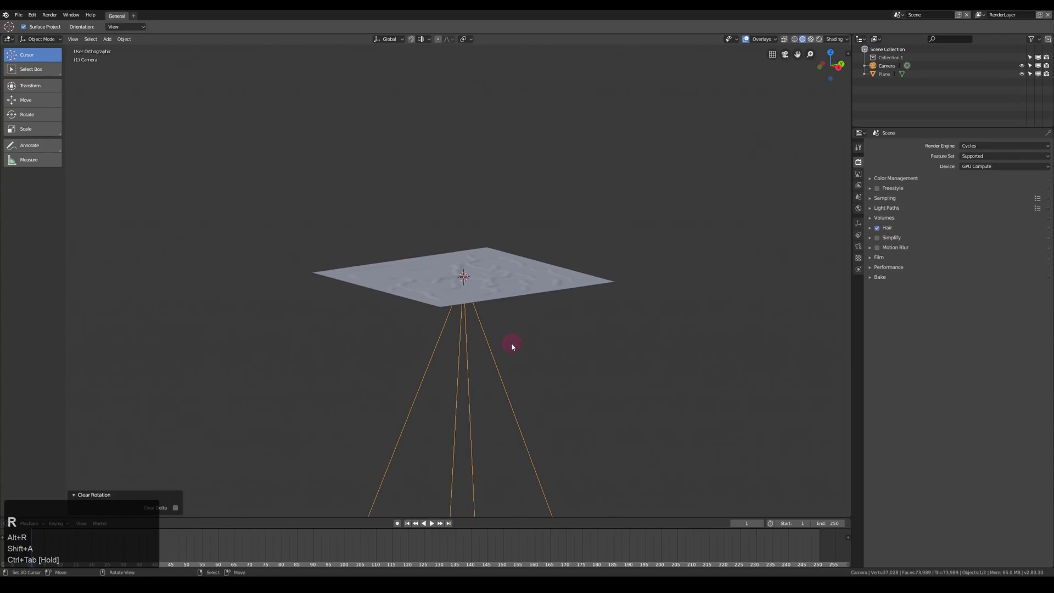
key(g)
key(z)
click(532, 455)
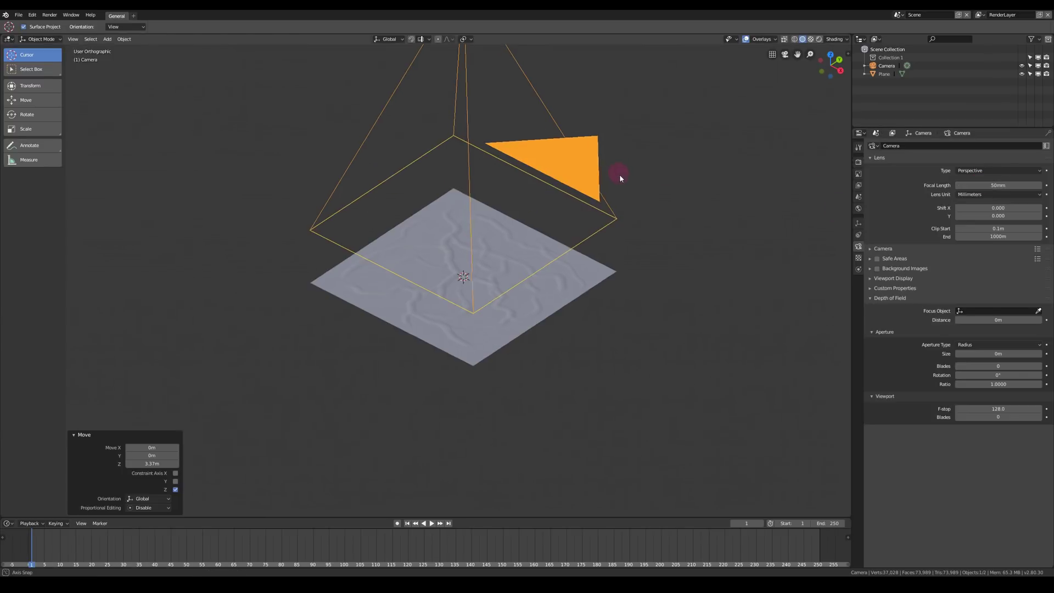
Step: Look through the camera and make it Orthographic with scale 2.1
middle_drag(619, 173, 625, 176)
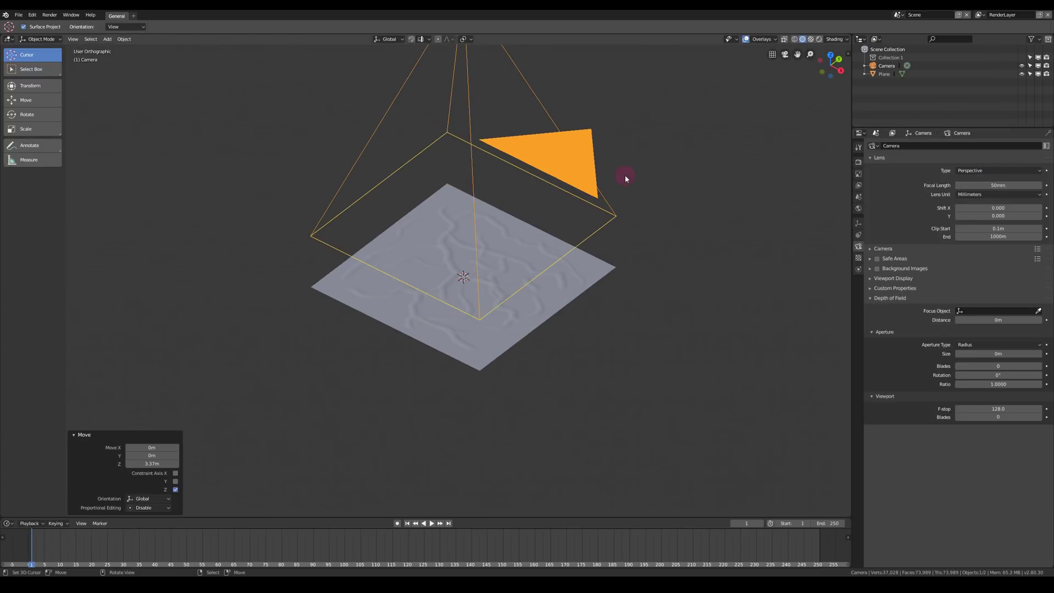
key(KP_8)
key(KP_Enter)
key(KP_0)
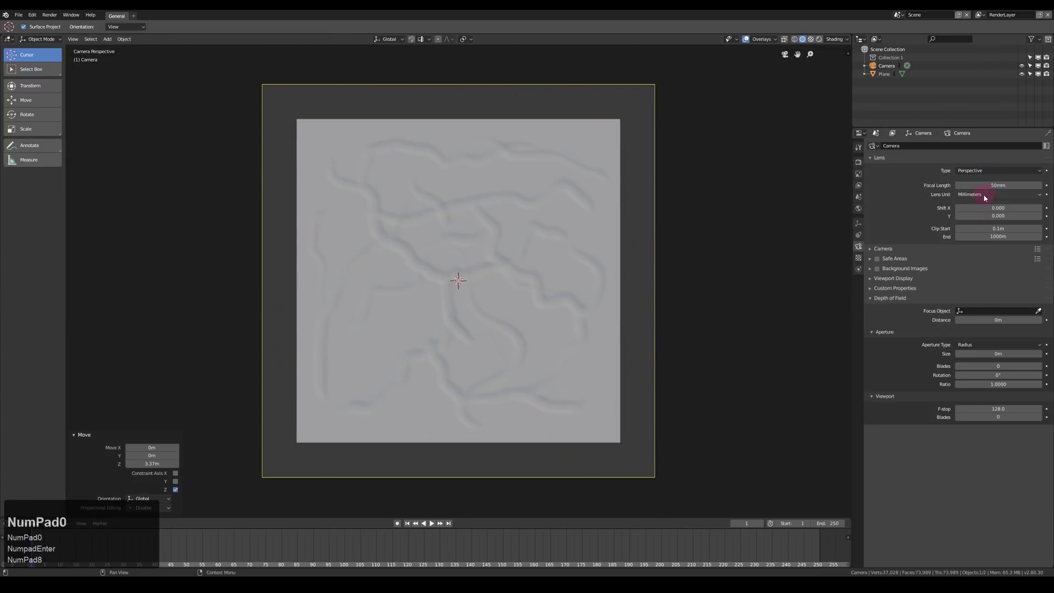
click(986, 170)
click(976, 153)
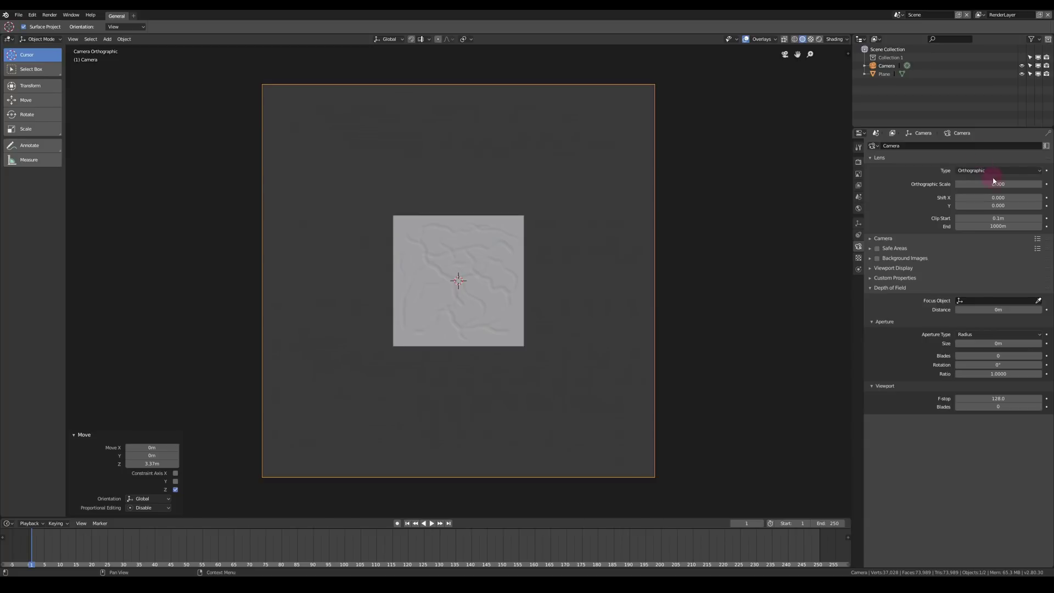
drag(995, 182, 982, 184)
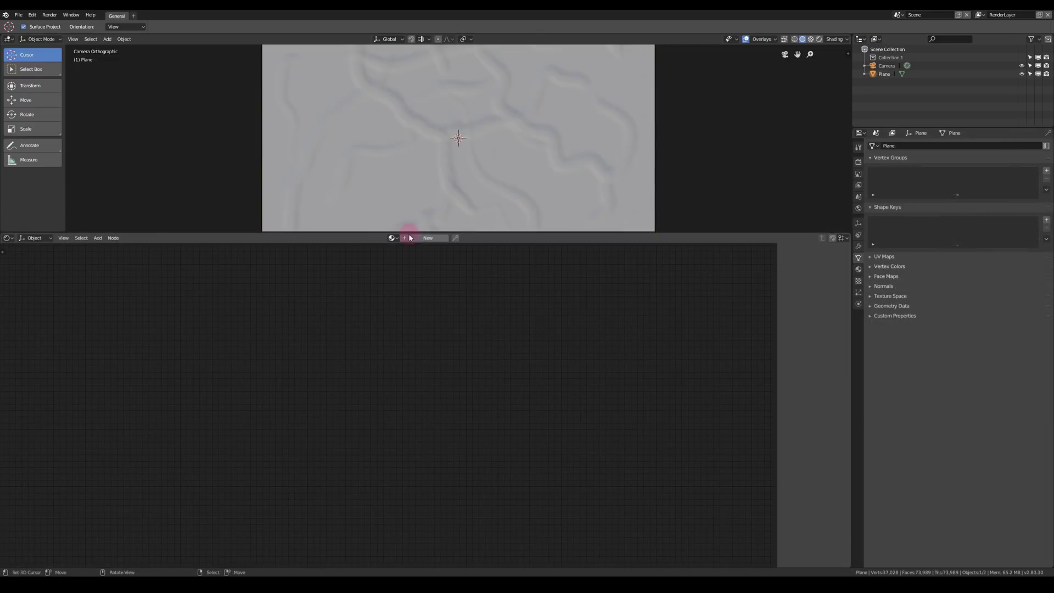
Step: Create a new material for the plane and name it 'Height export'
click(424, 238)
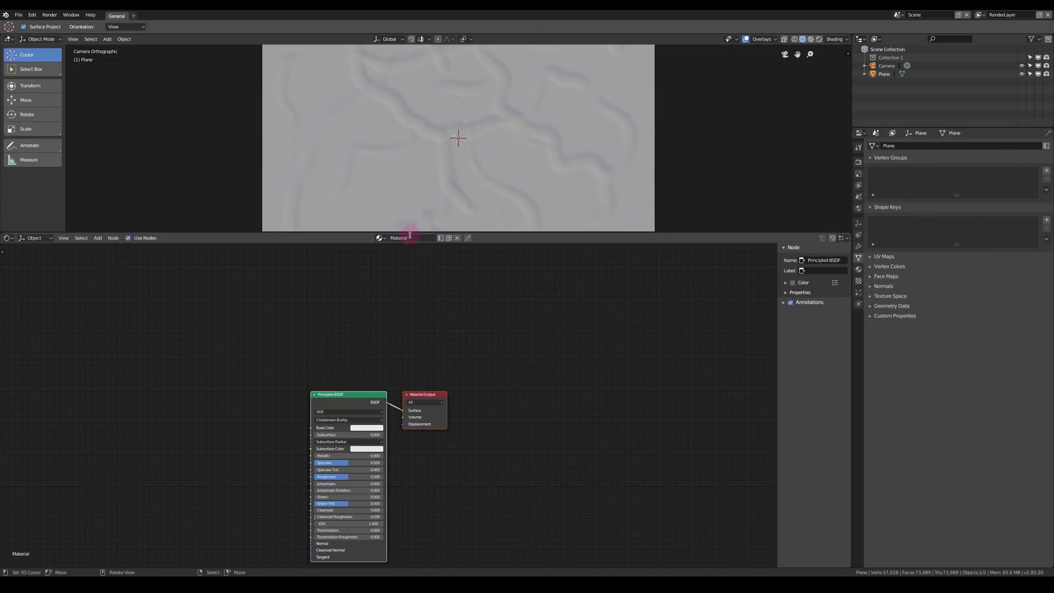
double_click(410, 237)
key(BackSpace)
text(Height export)
key(Return)
Step: Add a Texture Coordinate node and preview its Generated output in material preview shading
middle_drag(143, 332, 285, 327)
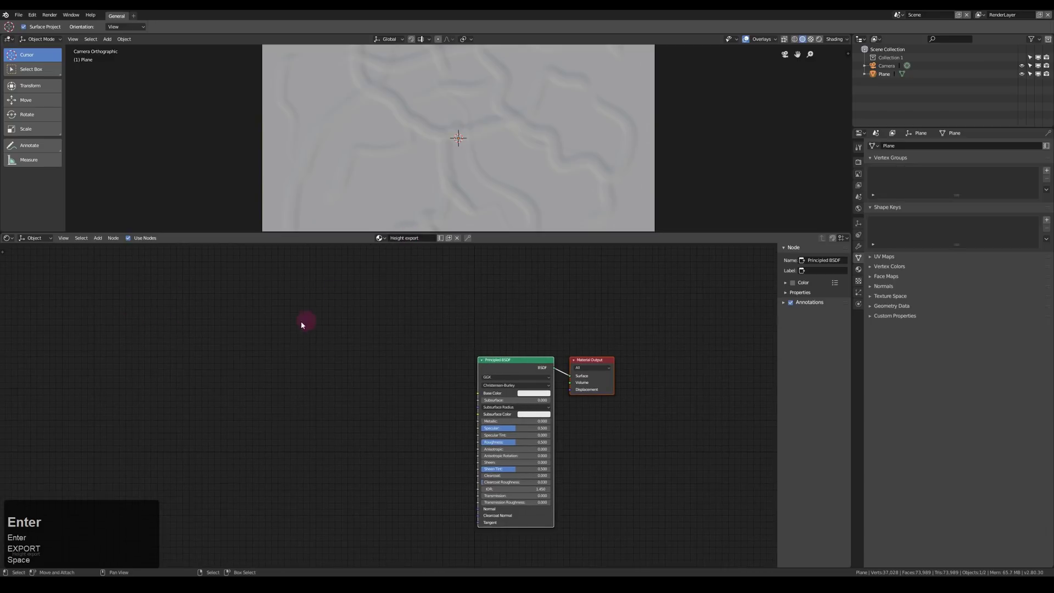
key(shift+a)
mouse_move(236, 340)
click(301, 470)
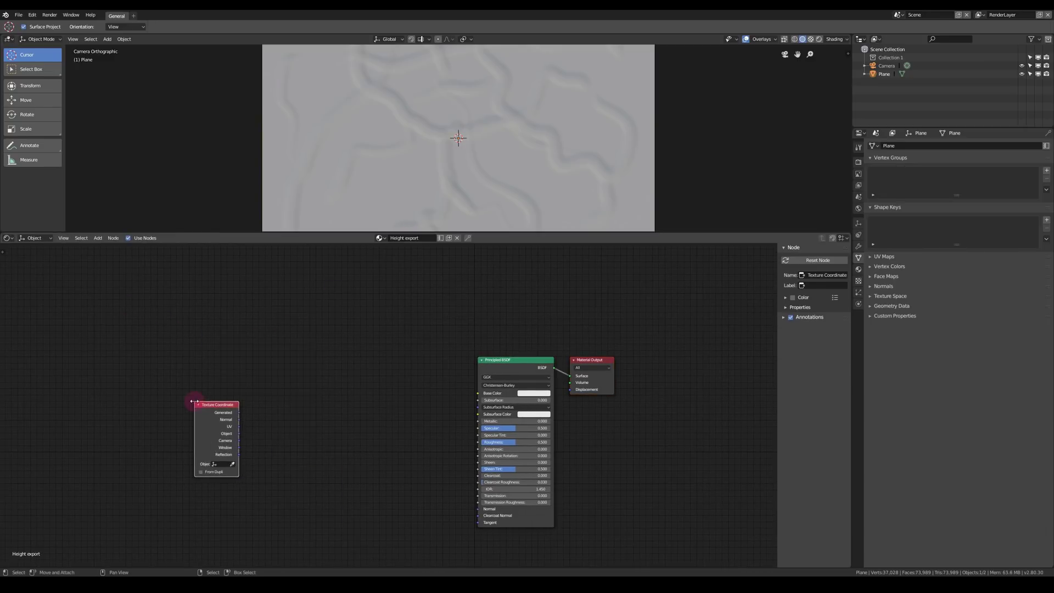
click(221, 423)
scroll(221, 428, up, 2)
ctrl+shift+click(222, 415)
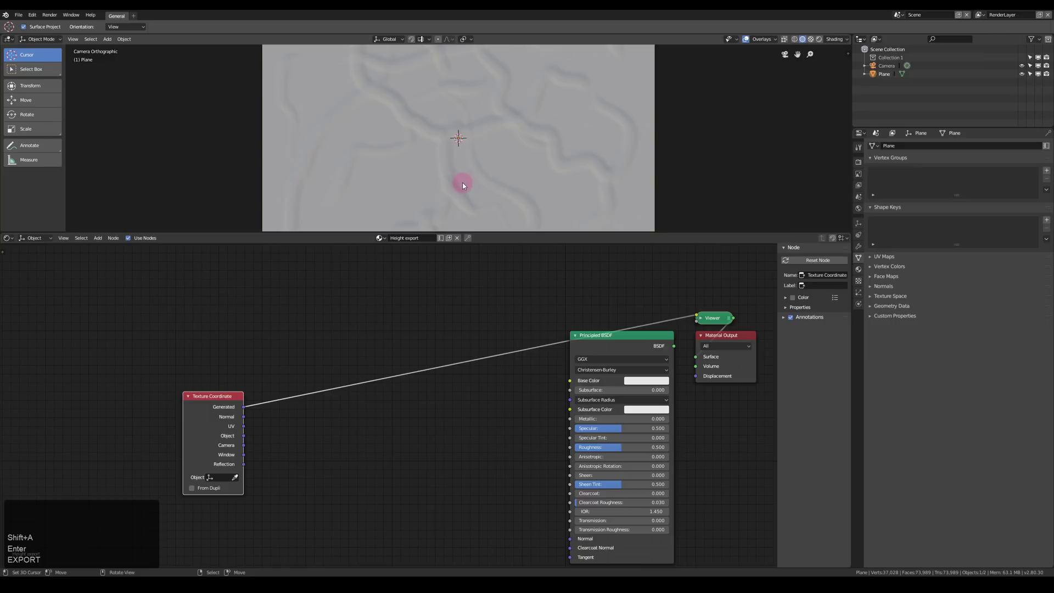
key(z)
scroll(382, 374, up, 1)
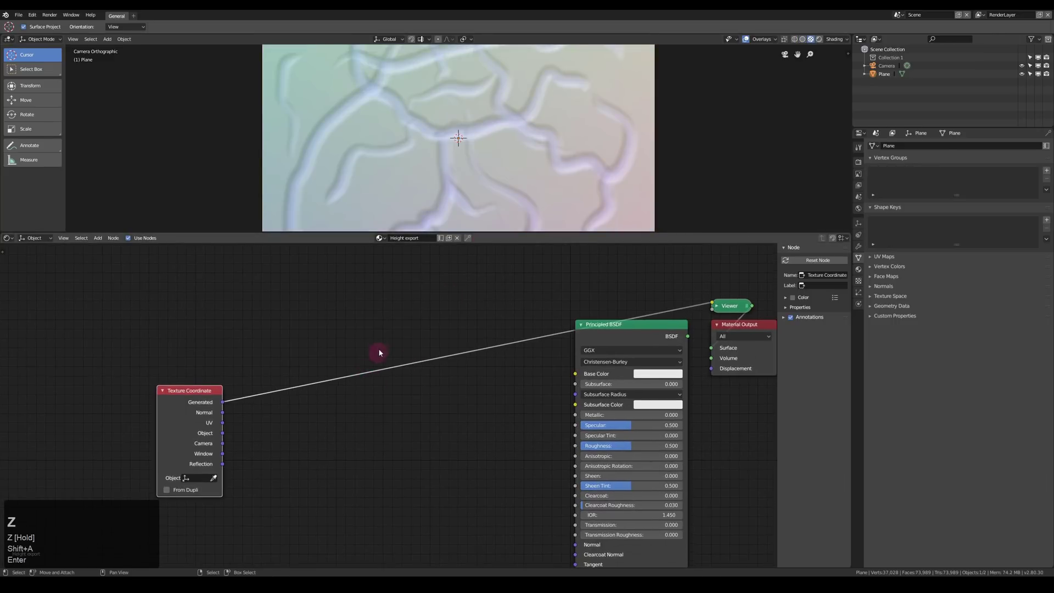
key(KP_0)
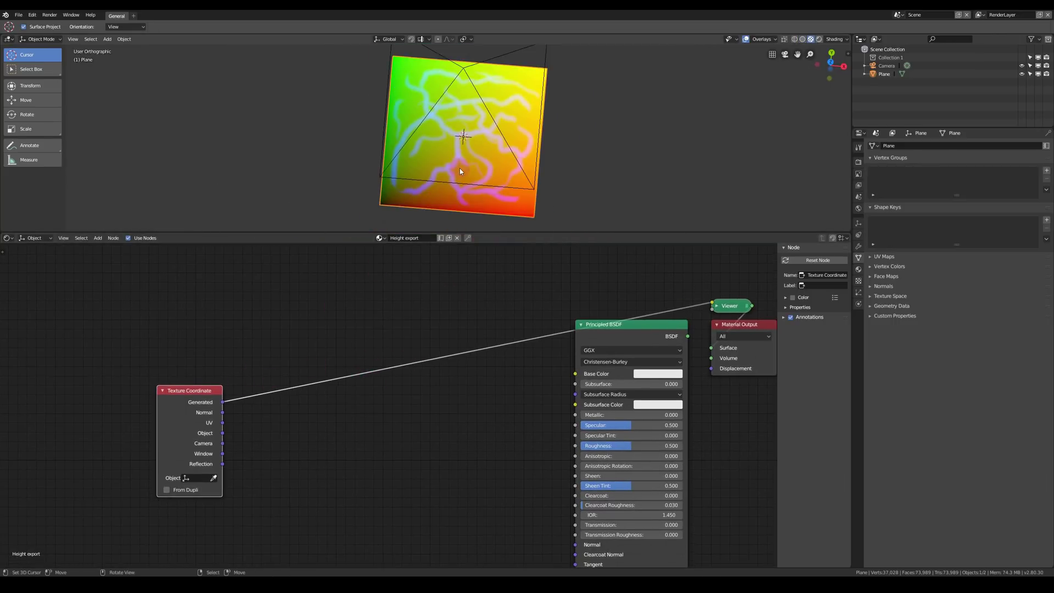
key(KP_0)
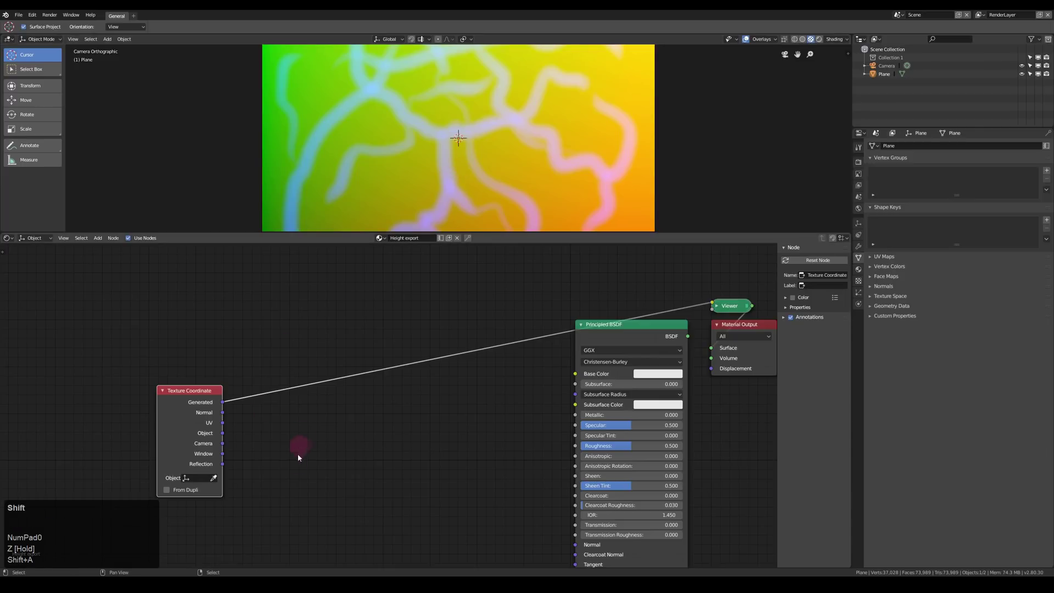
Step: Feed Generated into a Separate XYZ node and preview its Z output as the height map
key(shift+a)
mouse_move(275, 517)
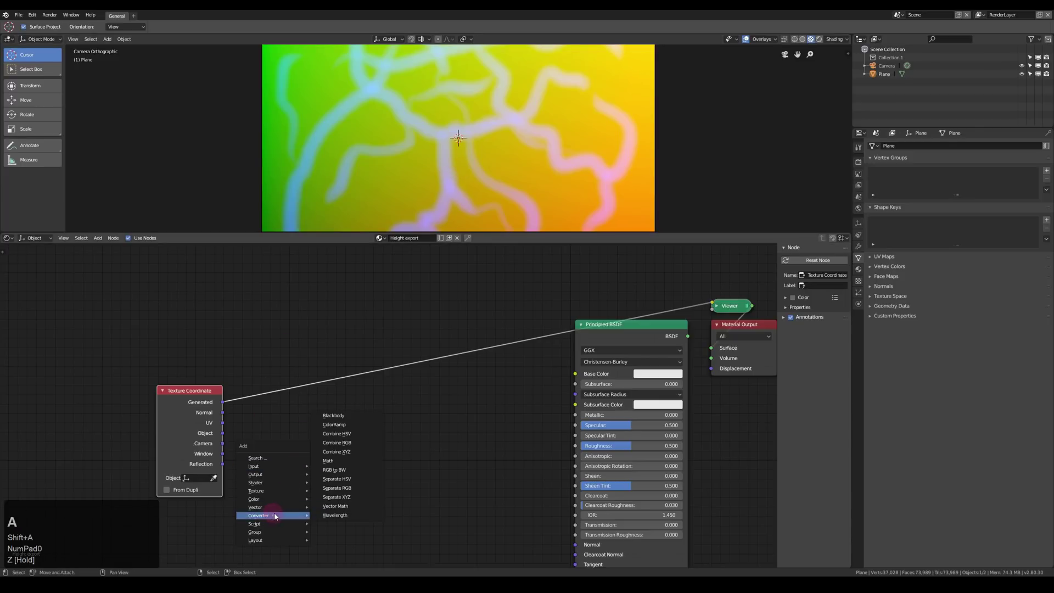
click(345, 497)
drag(223, 402, 307, 412)
ctrl+shift+click(353, 451)
ctrl+shift+click(351, 446)
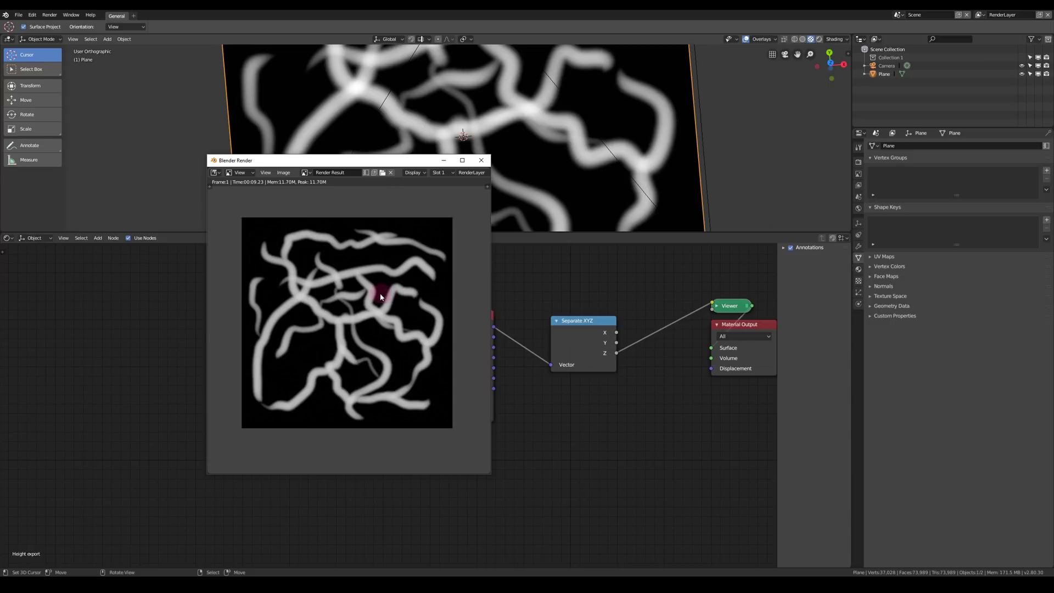
Step: Switch the Render Properties Color Management view transform from Filmic to Default
scroll(385, 298, up, 2)
middle_drag(386, 268, 391, 268)
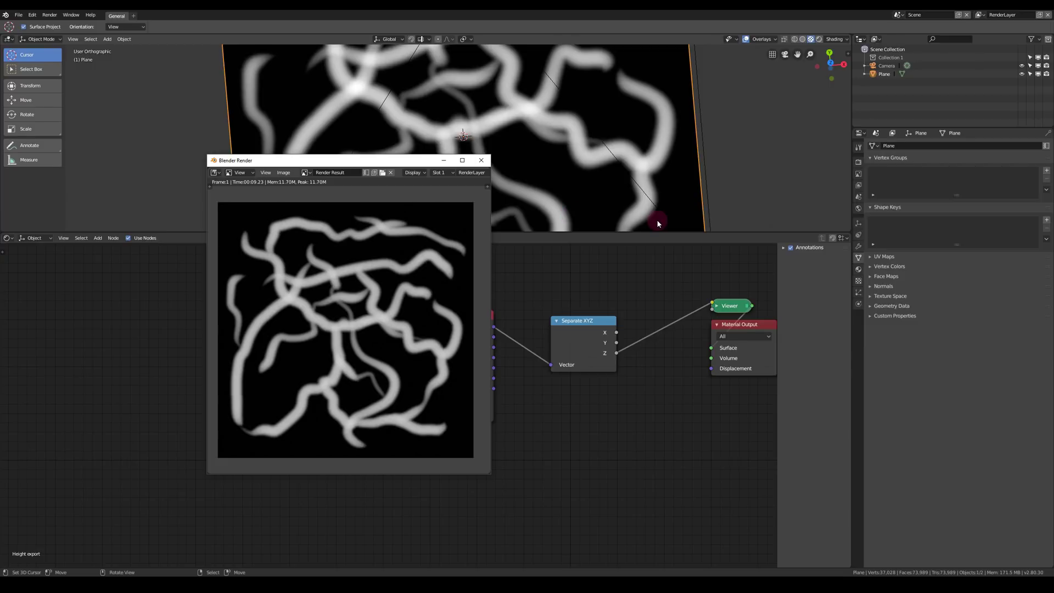
click(858, 161)
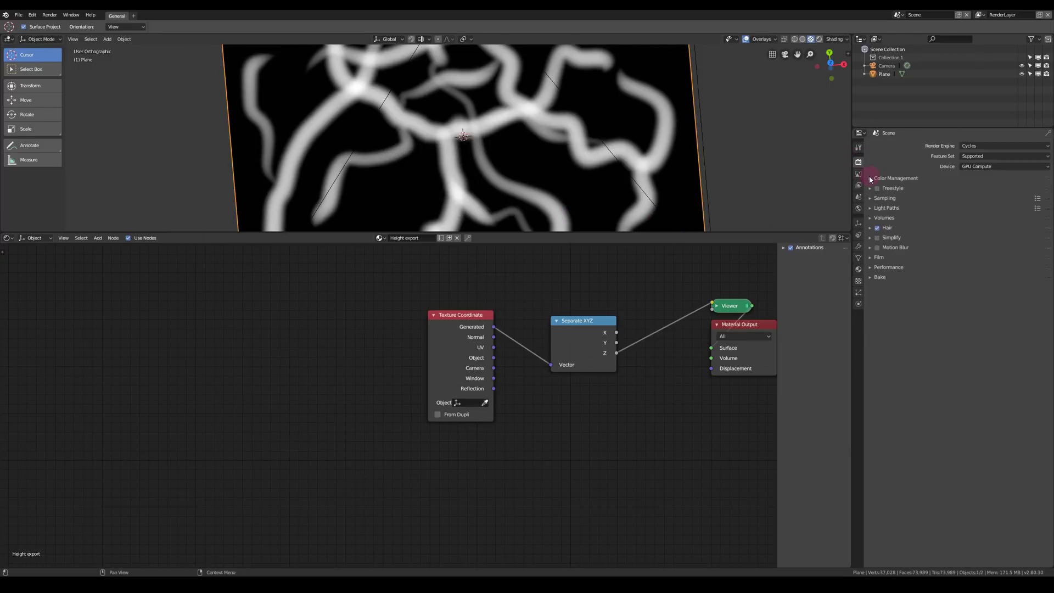
click(871, 178)
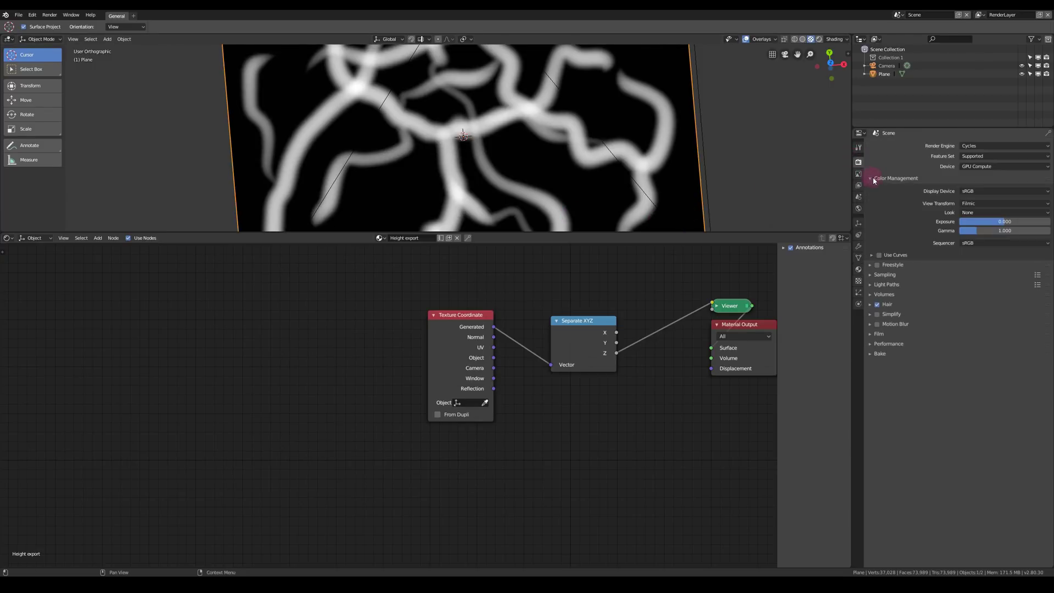
click(983, 203)
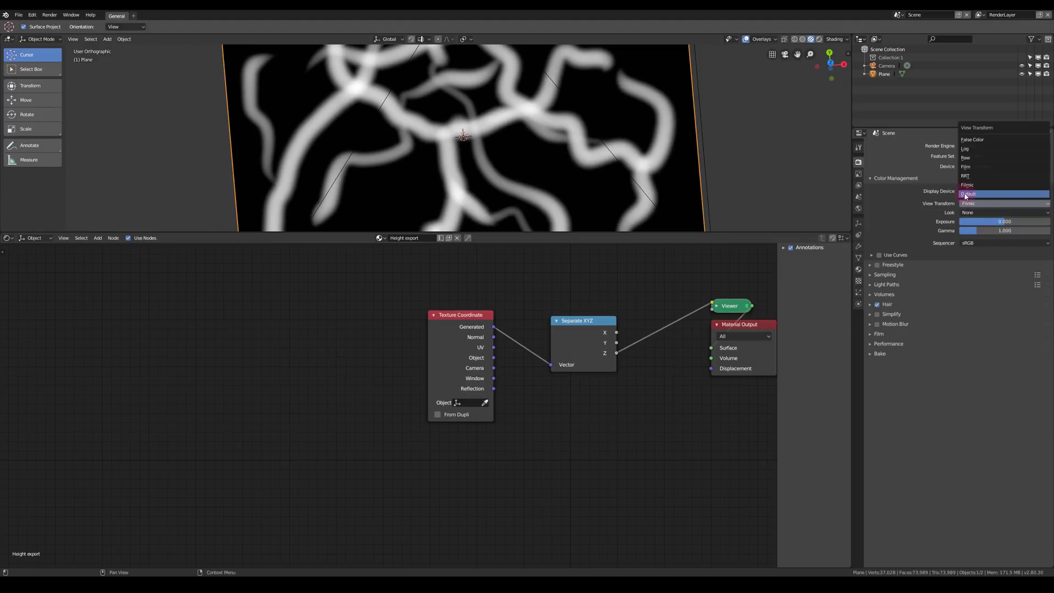
click(966, 194)
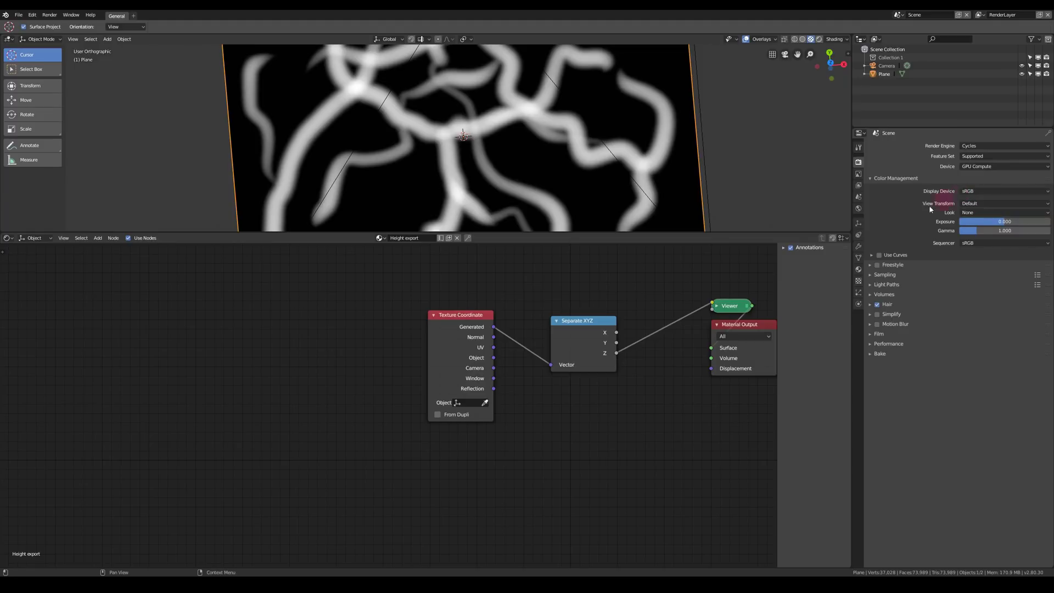
Step: Bring back the render window and open Save As in the tutorials/03PBR/textures folder
mouse_move(398, 555)
click(476, 544)
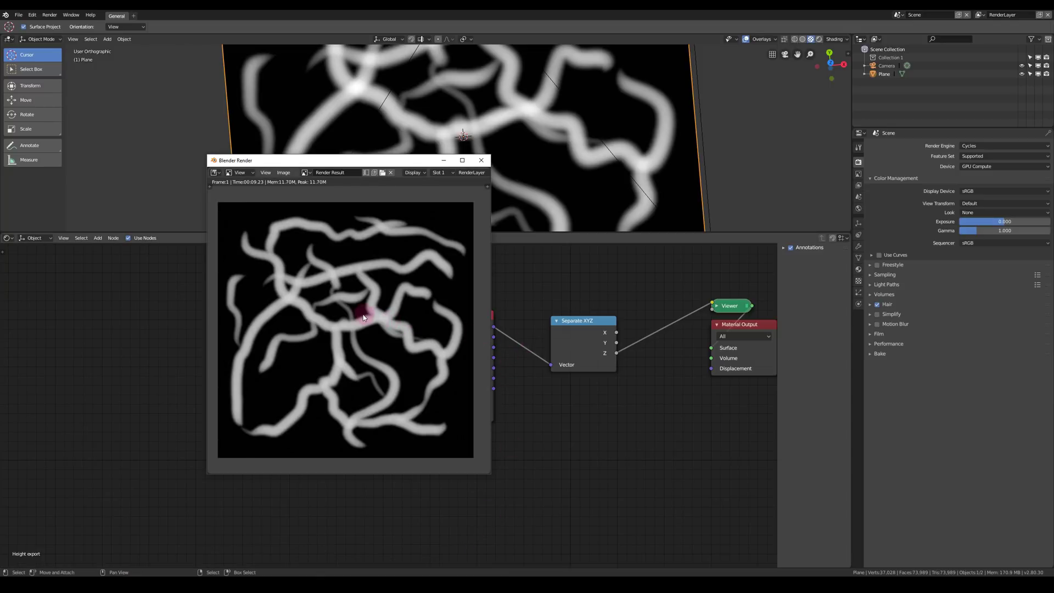
key(shift+alt+s)
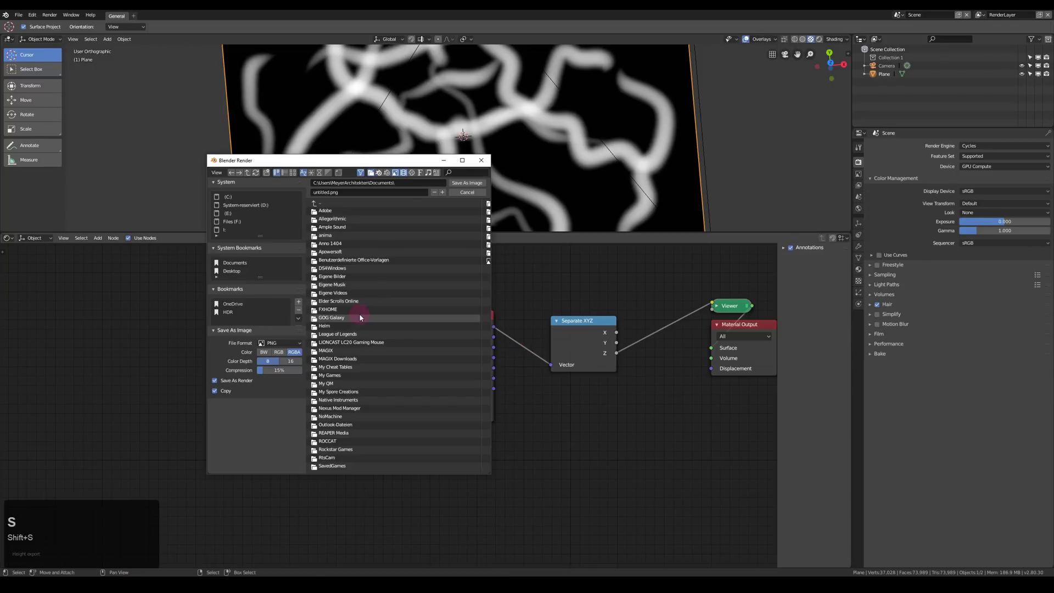
click(258, 304)
click(330, 220)
click(335, 227)
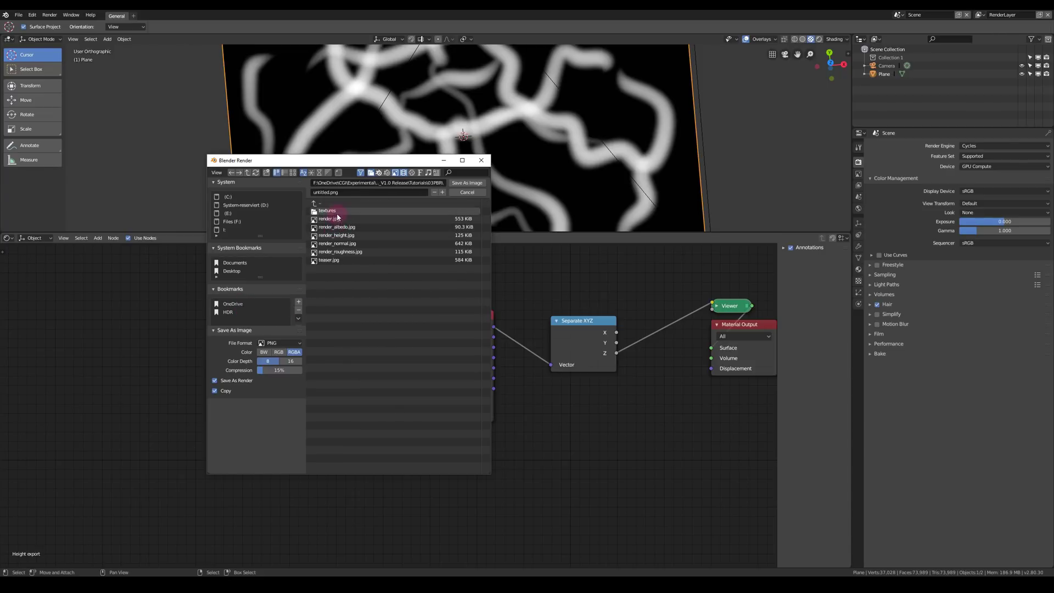
click(339, 211)
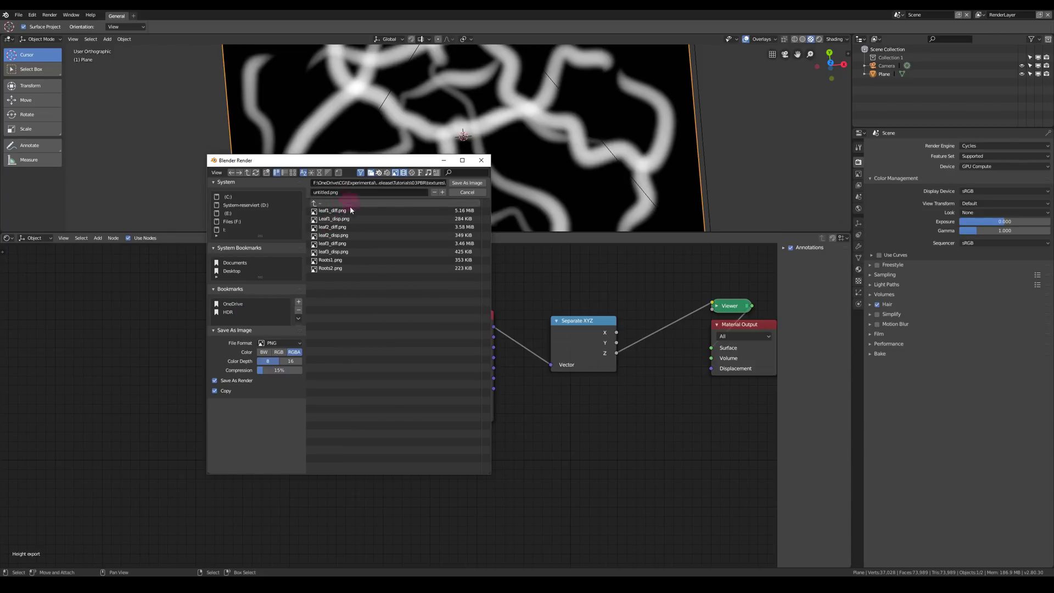
Step: Save the render as Roots3.png in RGB, then close the render window
click(354, 193)
key(shift)
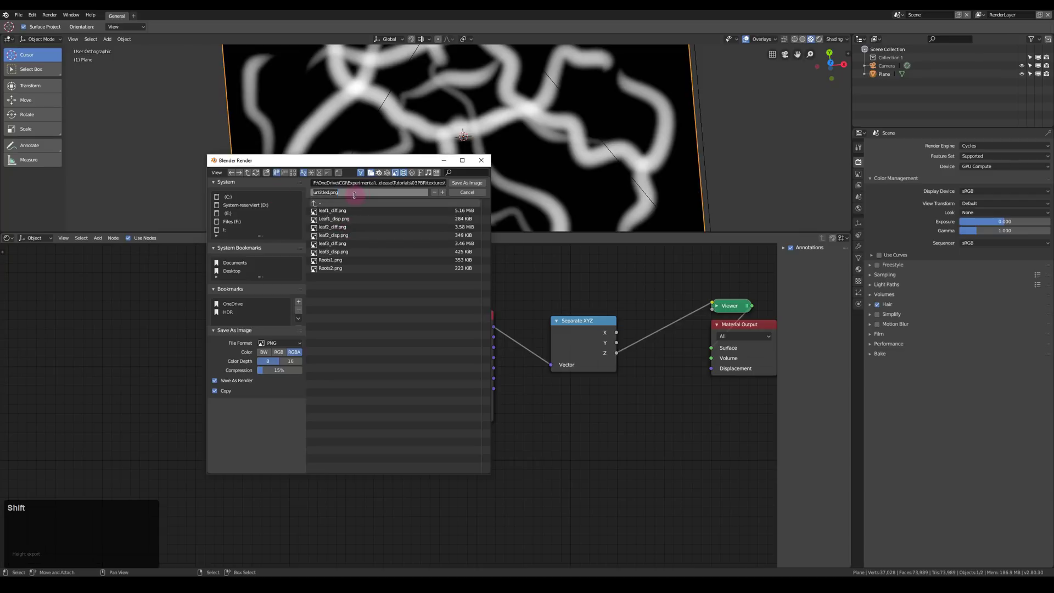
text(Roots3)
click(279, 352)
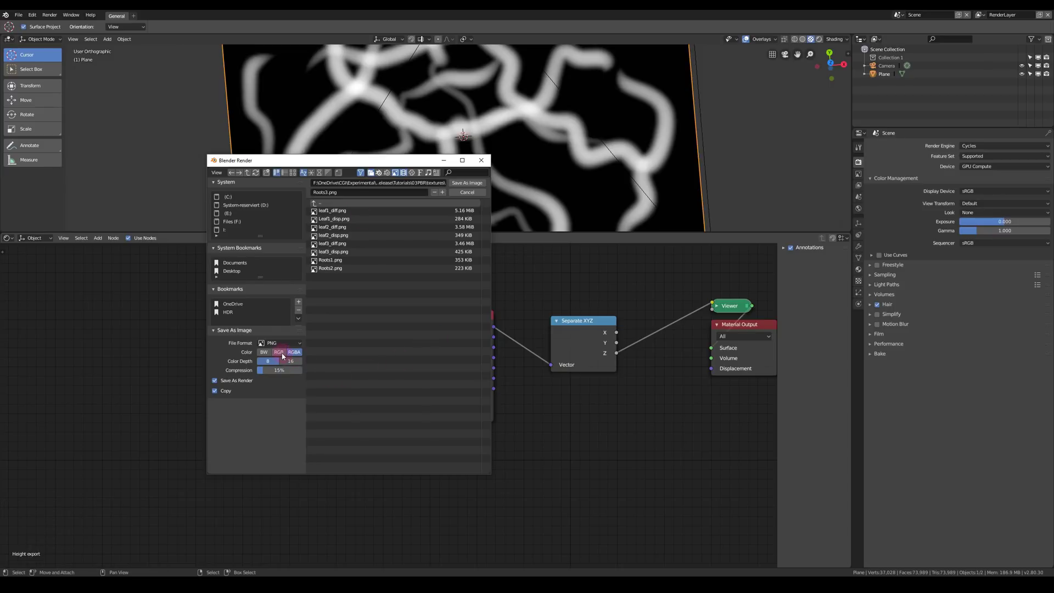
click(474, 193)
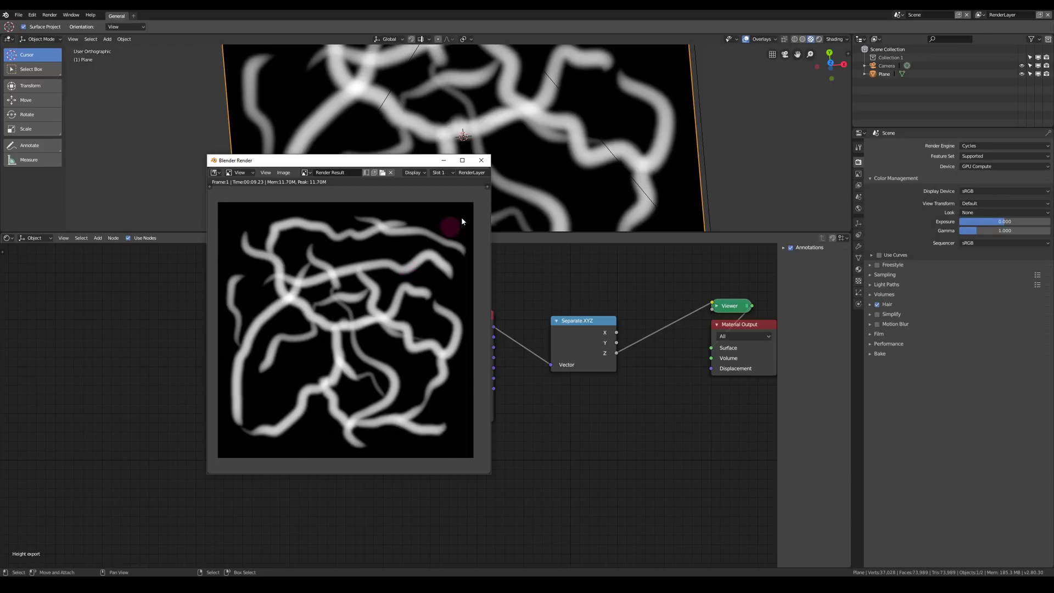
click(481, 161)
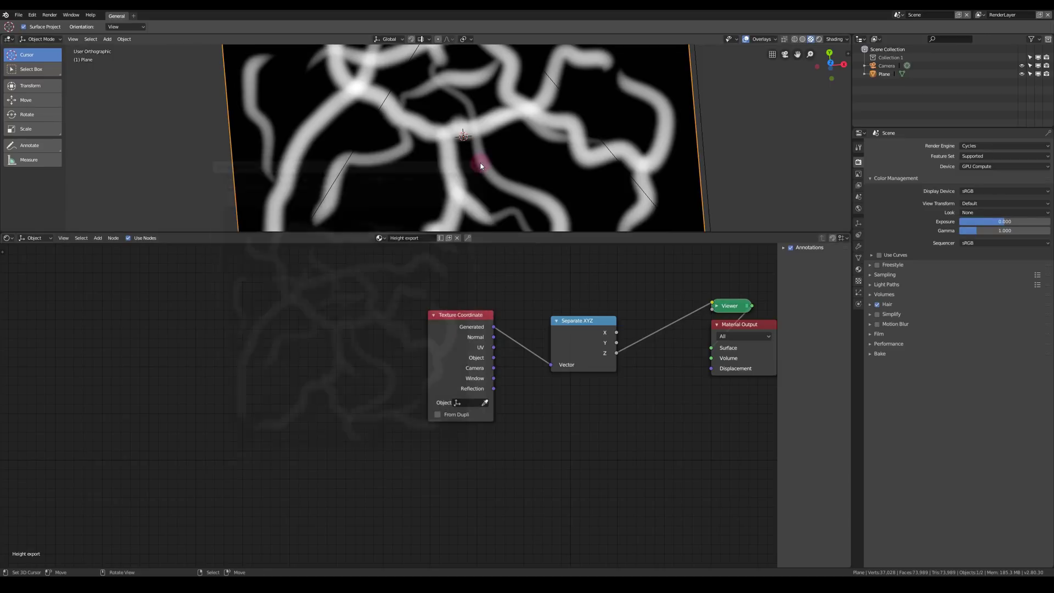
Step: Tilt the viewport to an angled view and pan the Shader Editor to the Mud Height frame
middle_drag(499, 175, 553, 93)
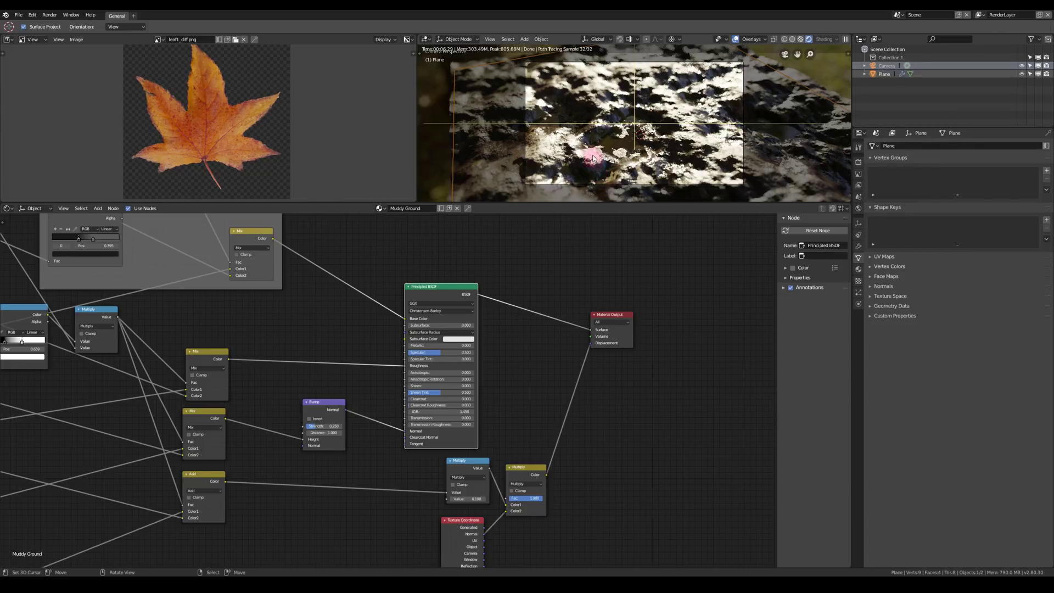
middle_drag(341, 397, 605, 88)
Step: Add a SCATTr_v1.0 group node, position it up and left, and widen it
key(shift+a)
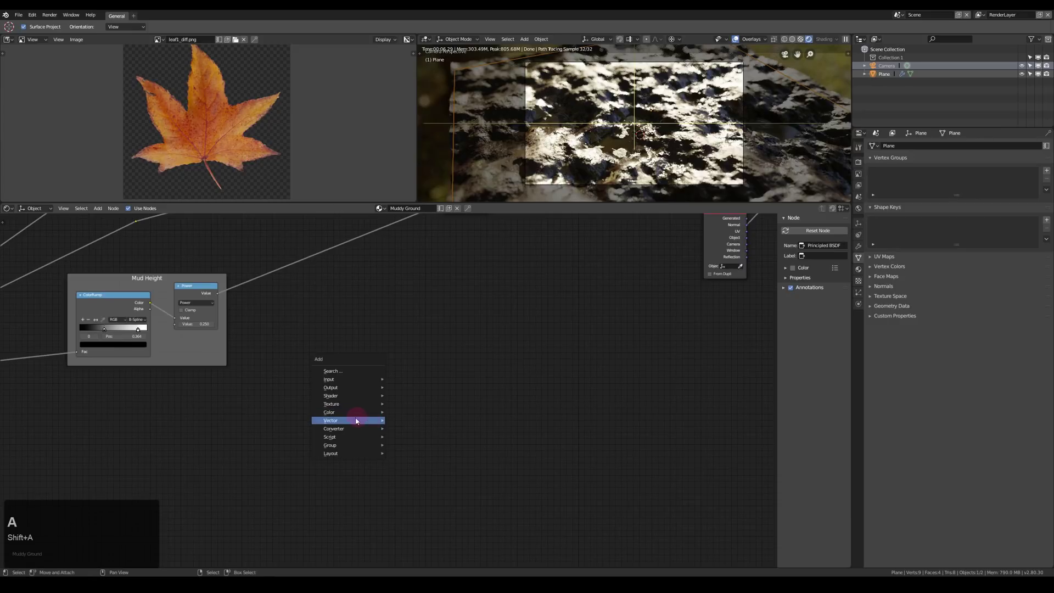
mouse_move(333, 445)
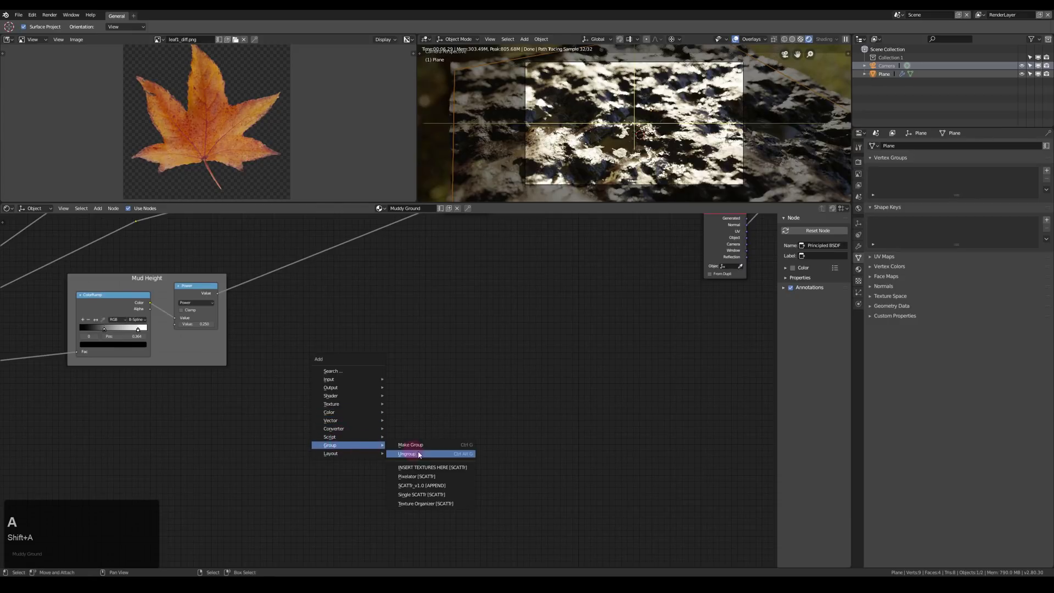
click(423, 486)
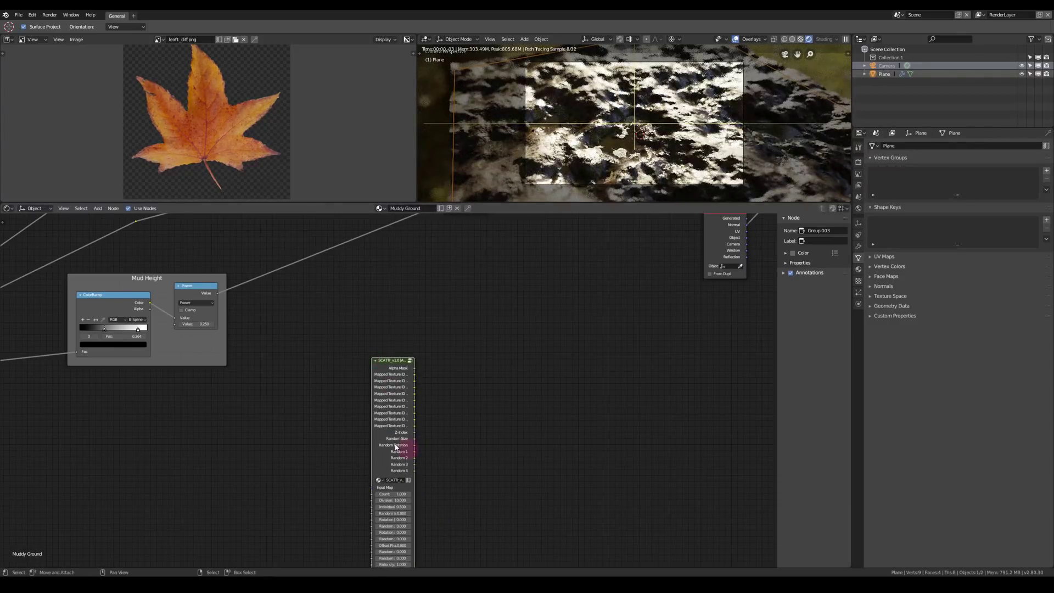
drag(400, 447, 366, 416)
click(366, 416)
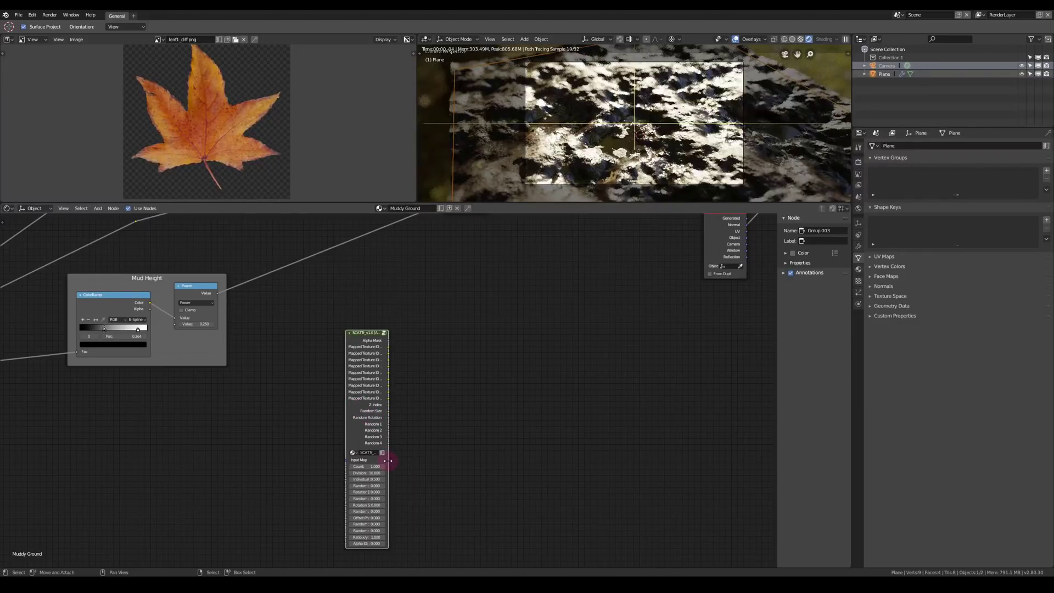
drag(395, 462, 414, 463)
Step: Place a widened INSERT TEXTURES HERE group above SCATTR and enter it to the ID #1 texture
key(shift+a)
key(shift+a)
mouse_move(445, 449)
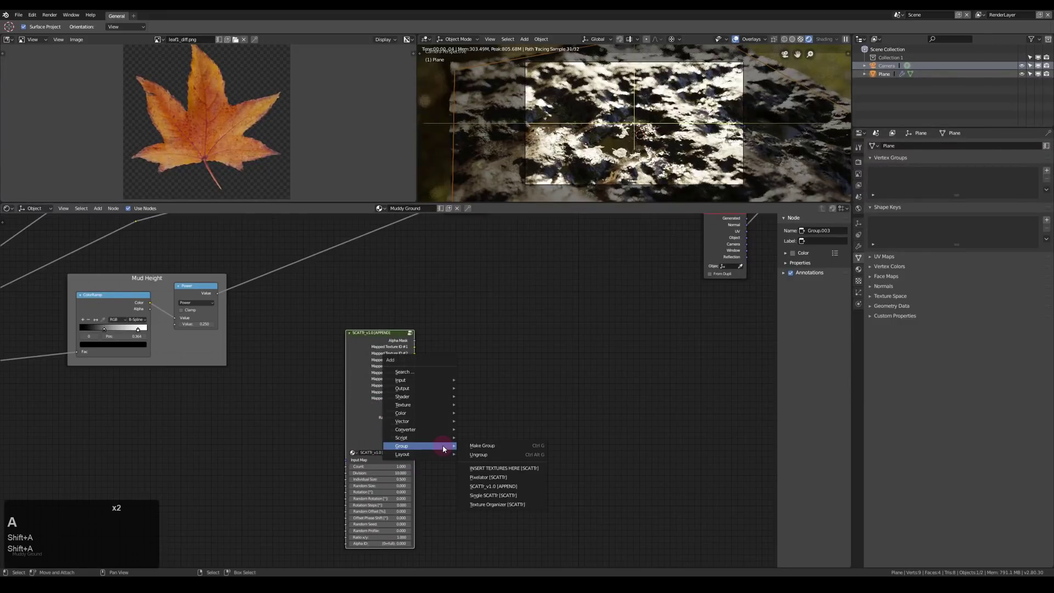
click(486, 468)
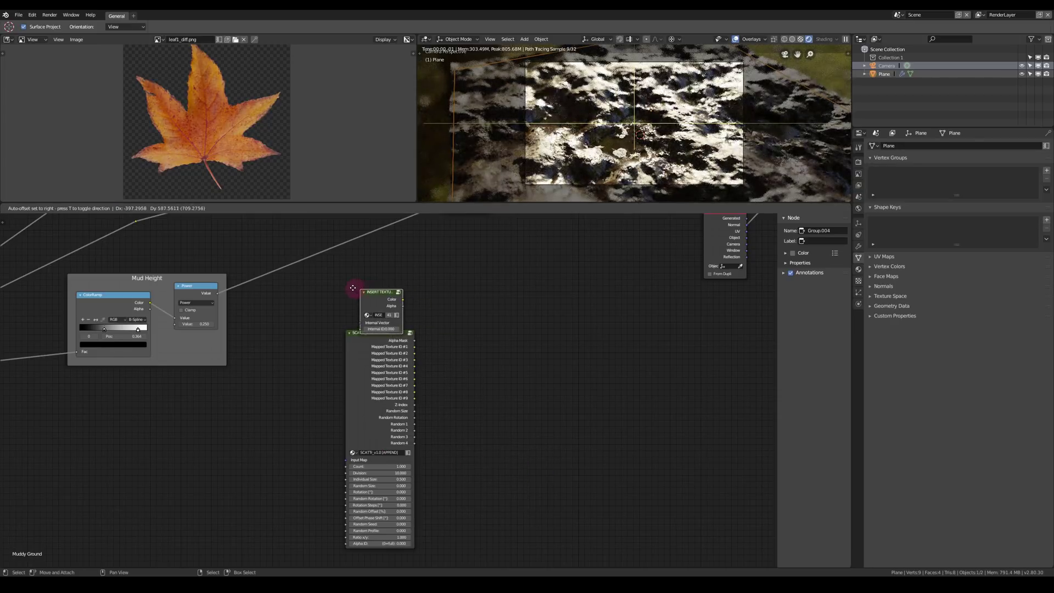
click(347, 281)
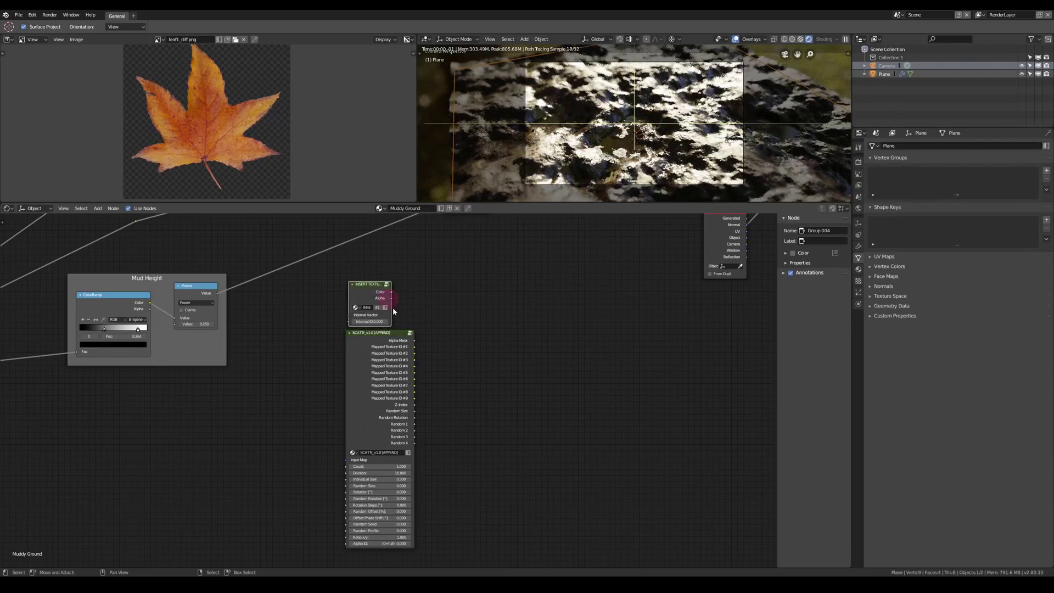
drag(399, 313, 426, 309)
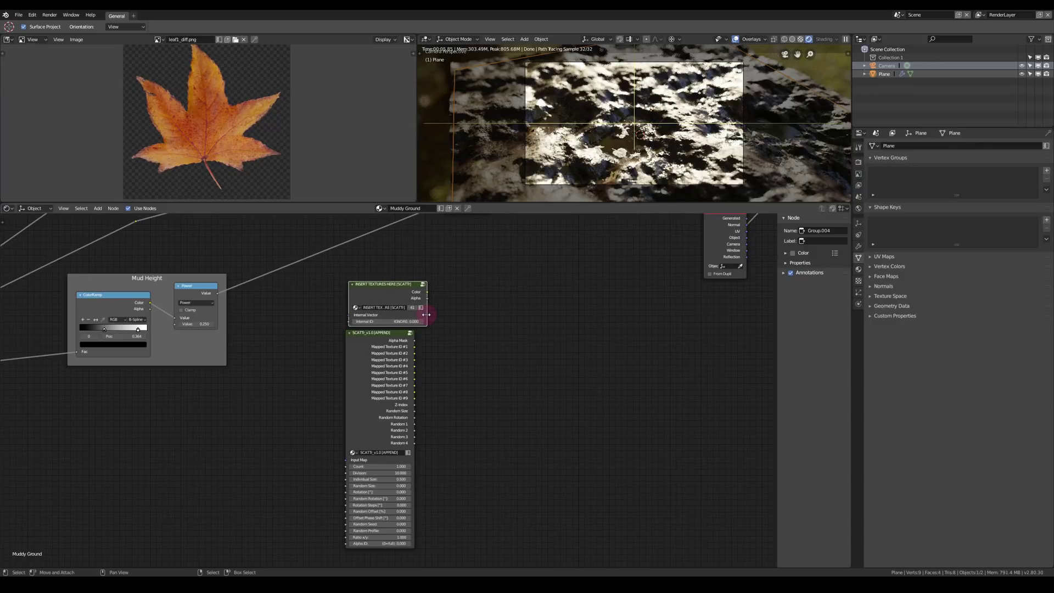
scroll(392, 305, up, 2)
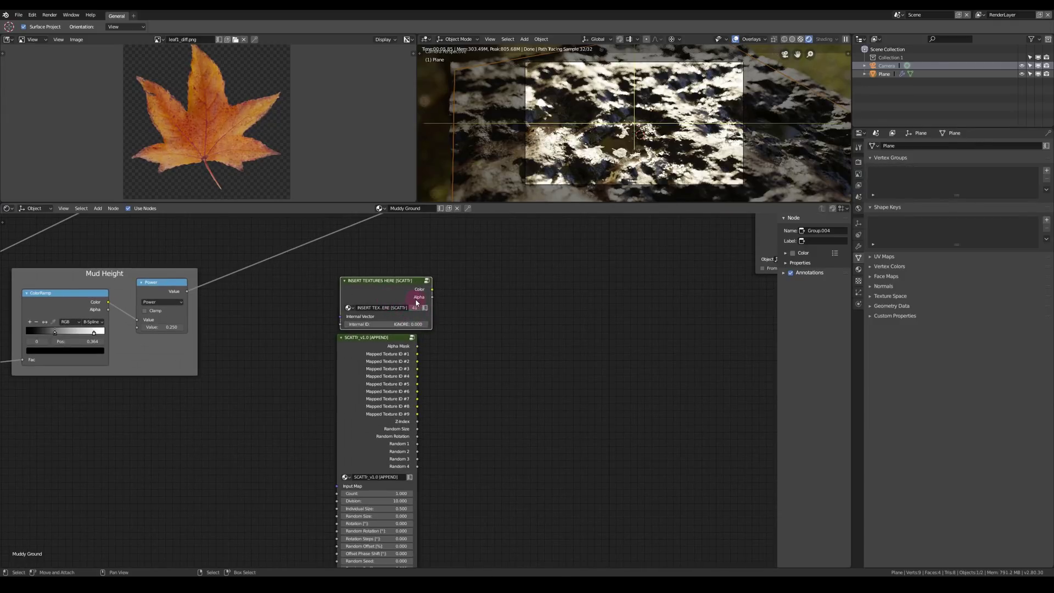
key(Tab)
middle_drag(379, 330, 511, 425)
scroll(336, 307, up, 2)
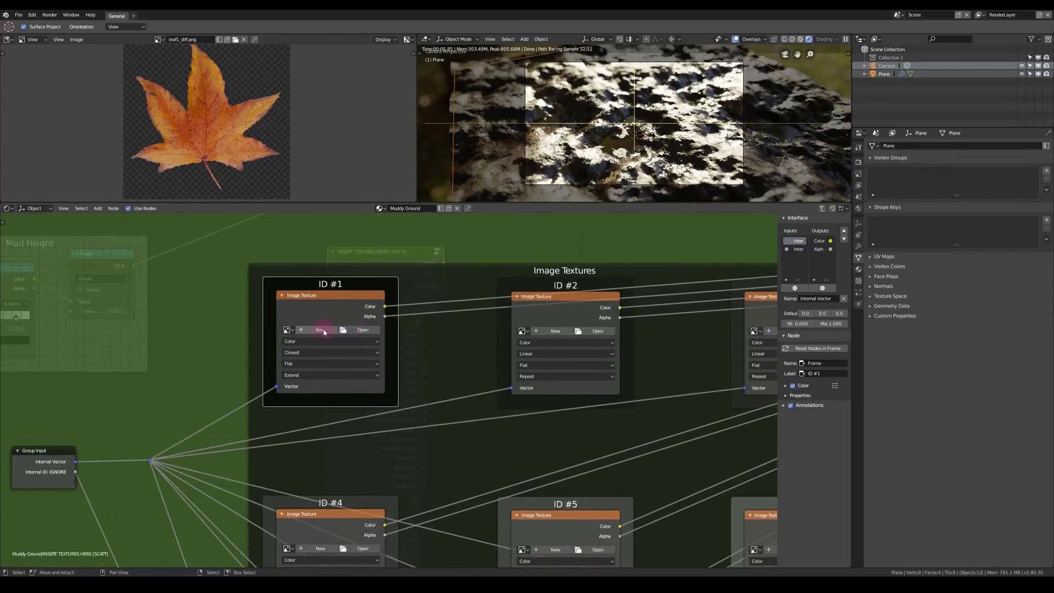
Step: Load Roots3.png from 03PBR/textures into the ID #1 Image Texture, then exit the group
click(363, 331)
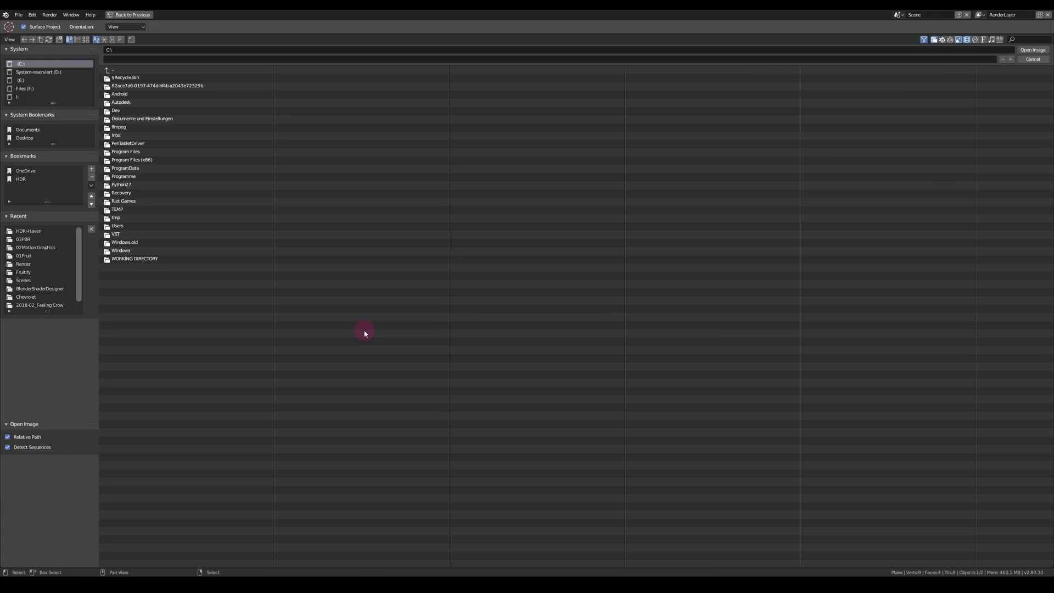
click(30, 240)
click(116, 77)
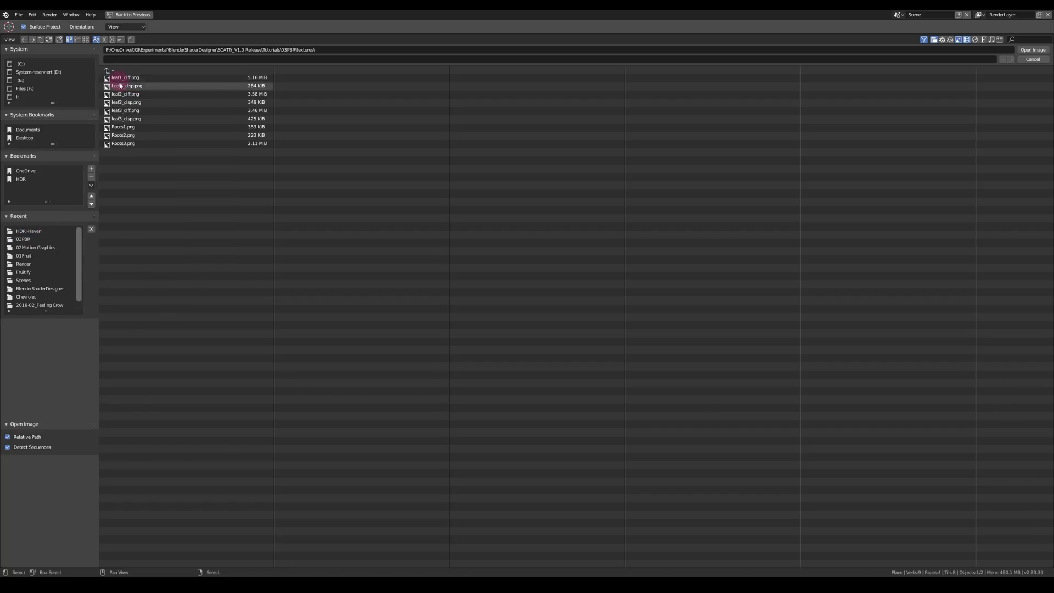
double_click(126, 143)
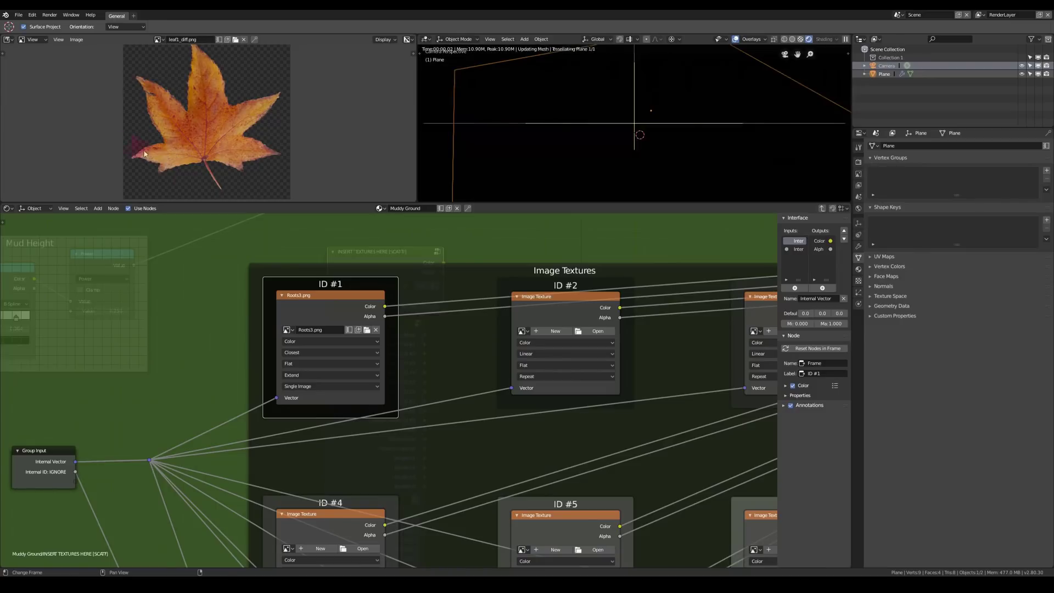
click(327, 311)
scroll(164, 330, down, 5)
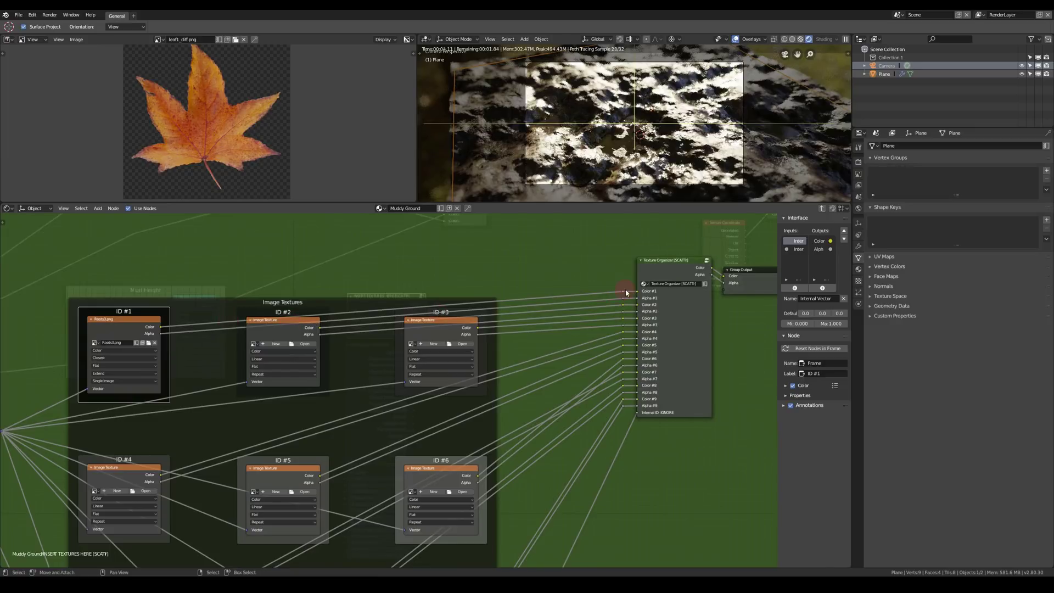
click(623, 292)
scroll(624, 300, up, 5)
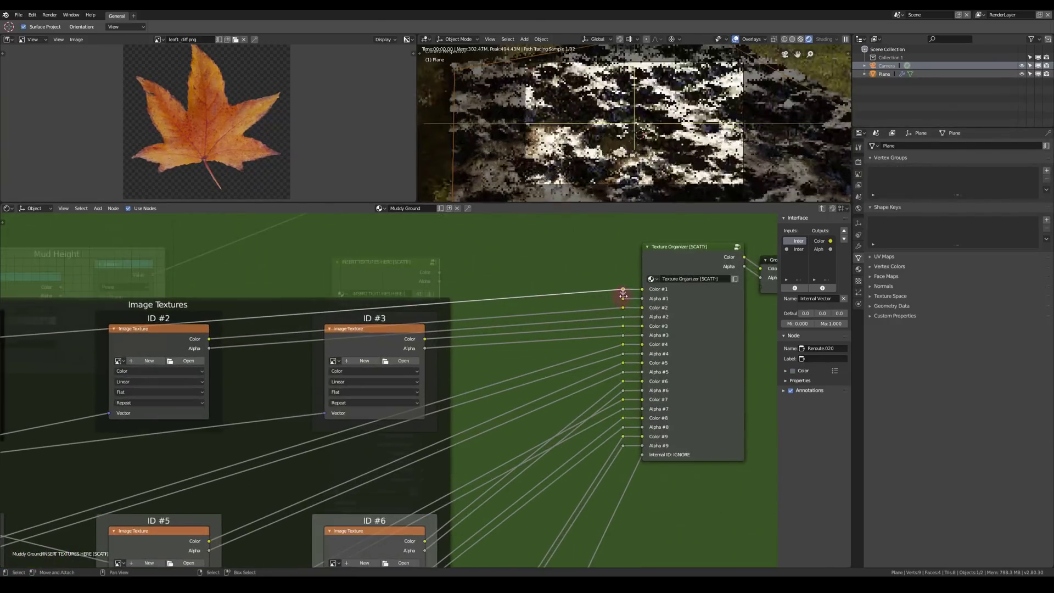
scroll(627, 309, down, 7)
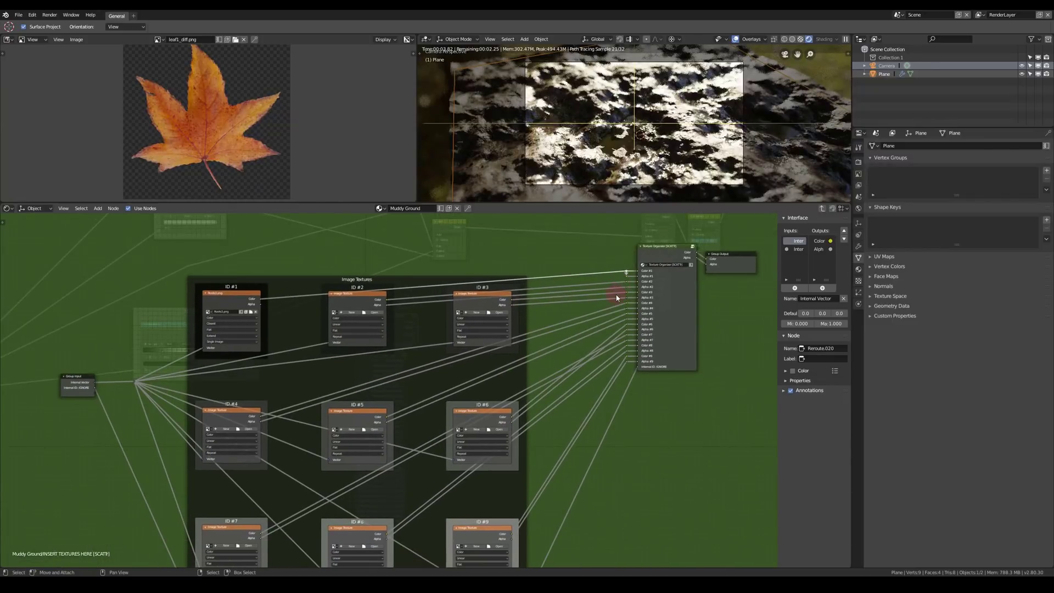
key(Tab)
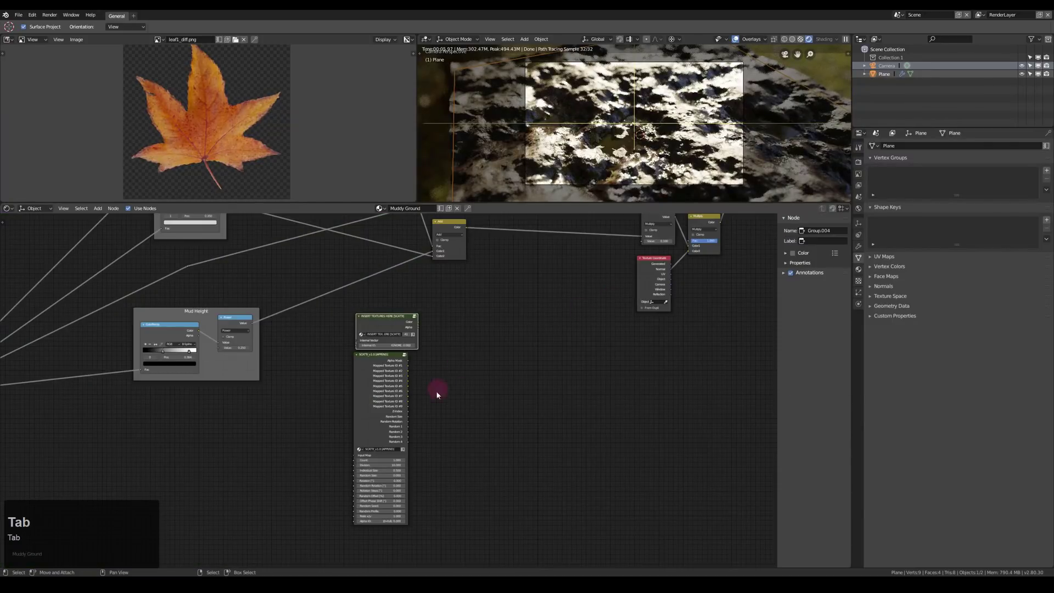
Step: Set SCATTR Alpha ID to 1 and Count to 0.78, previewing its Alpha Mask on the plane
key(alt+a)
scroll(423, 456, up, 2)
scroll(379, 532, up, 2)
click(372, 532)
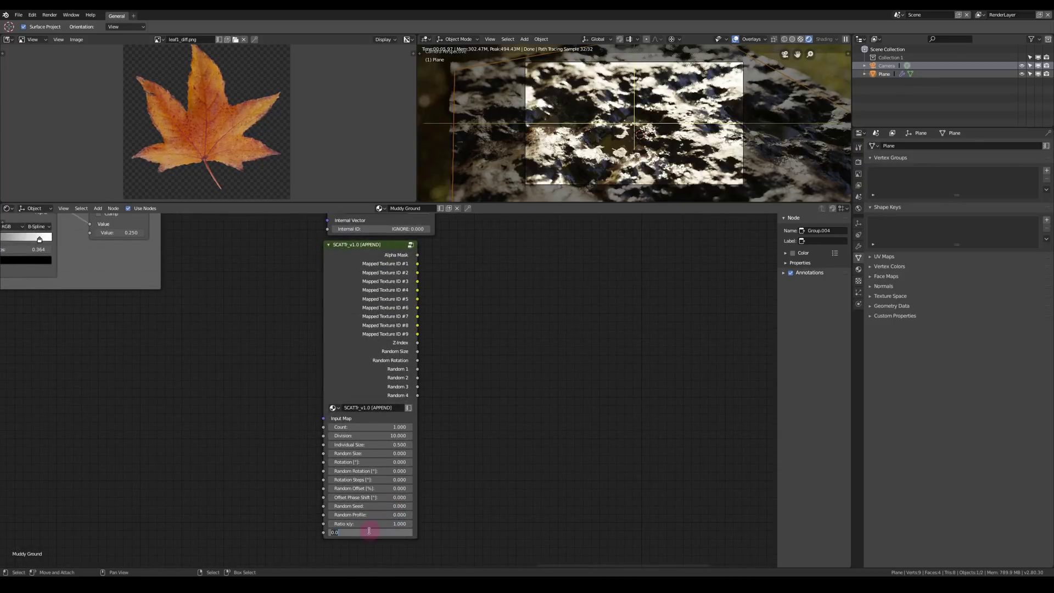
text(1)
key(KP_Enter)
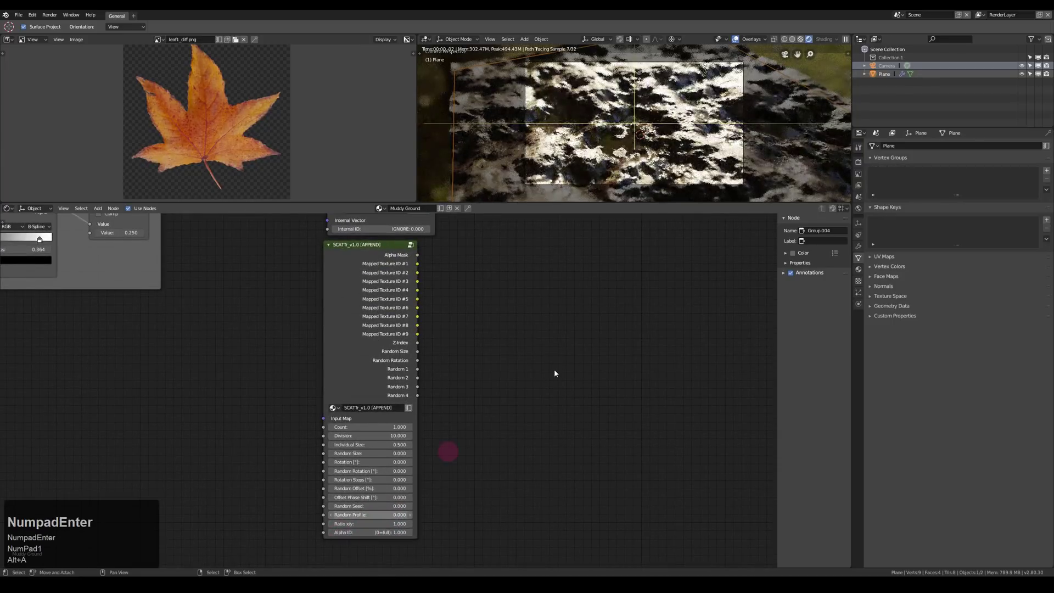
ctrl+shift+click(396, 259)
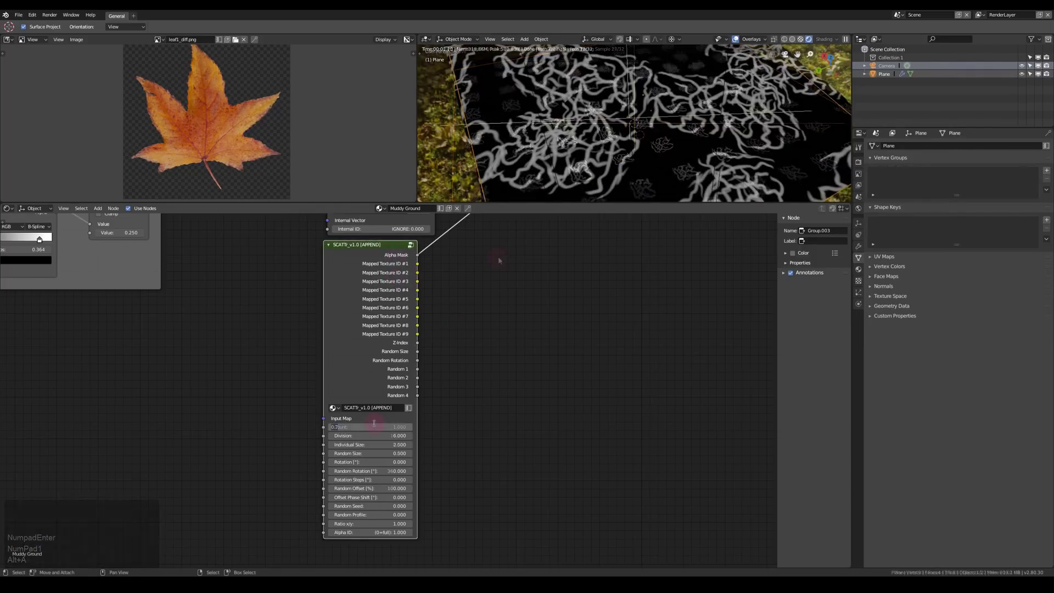
click(374, 427)
text(0.78)
key(KP_Enter)
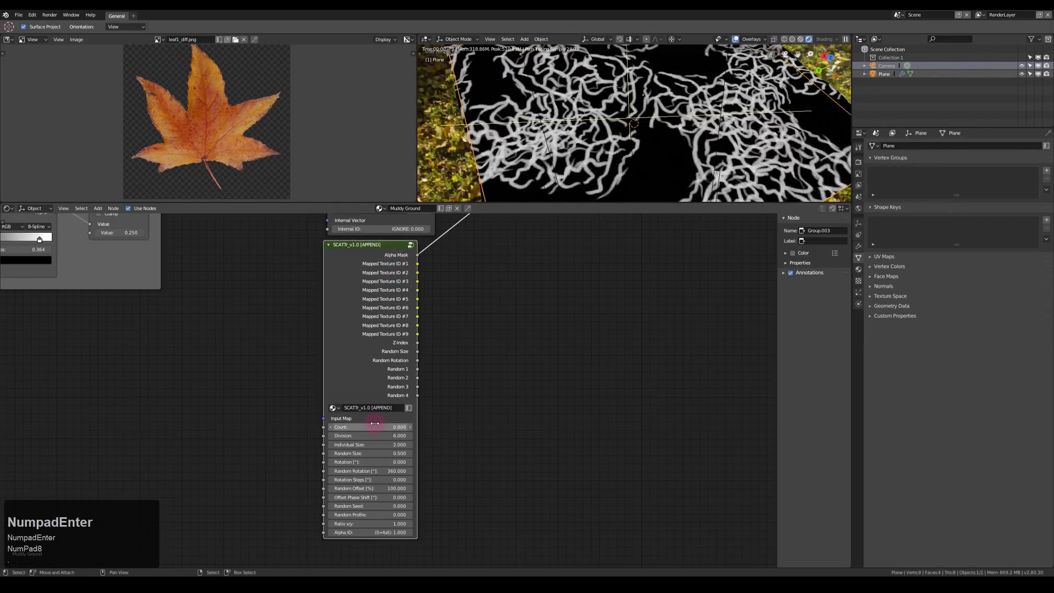
scroll(659, 153, down, 4)
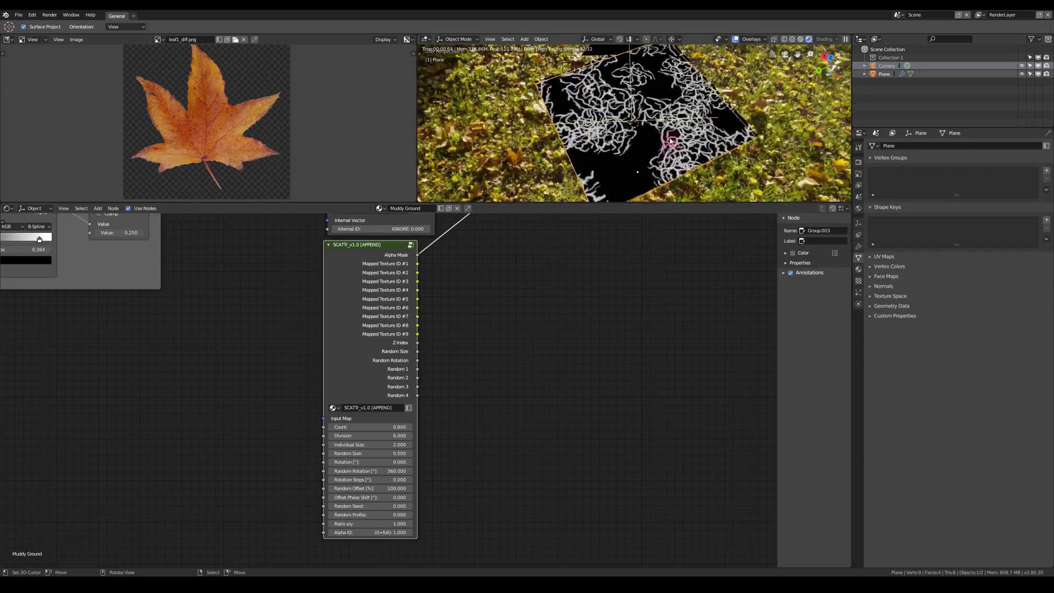
scroll(671, 152, up, 2)
Step: Duplicate the Add mix node onto the Multiply link and wire SCATTR's Alpha Mask into its Color2
middle_drag(615, 264, 502, 463)
scroll(501, 459, down, 1)
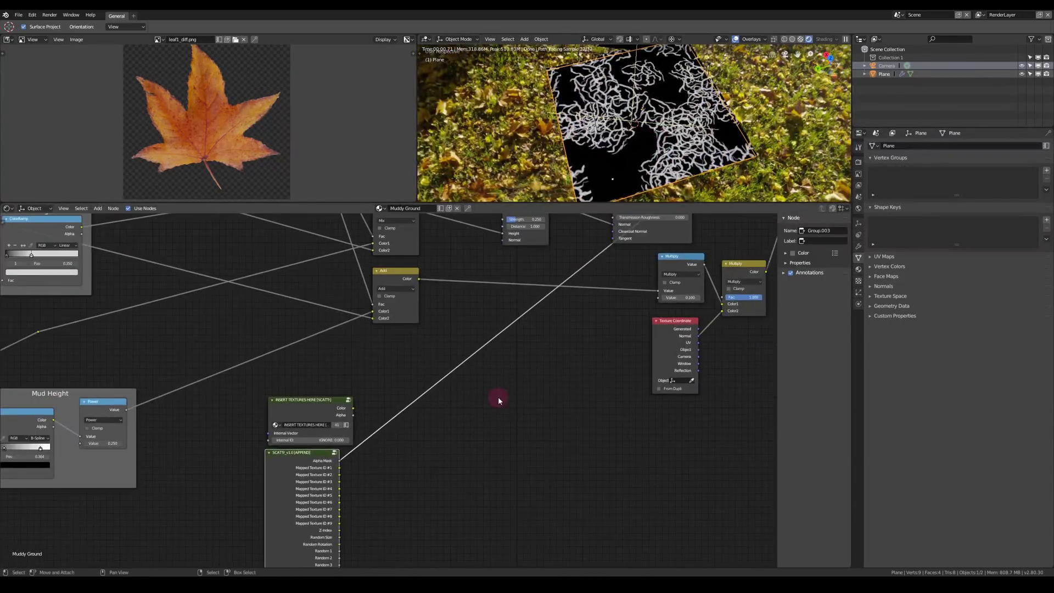
middle_drag(495, 402, 471, 419)
click(653, 280)
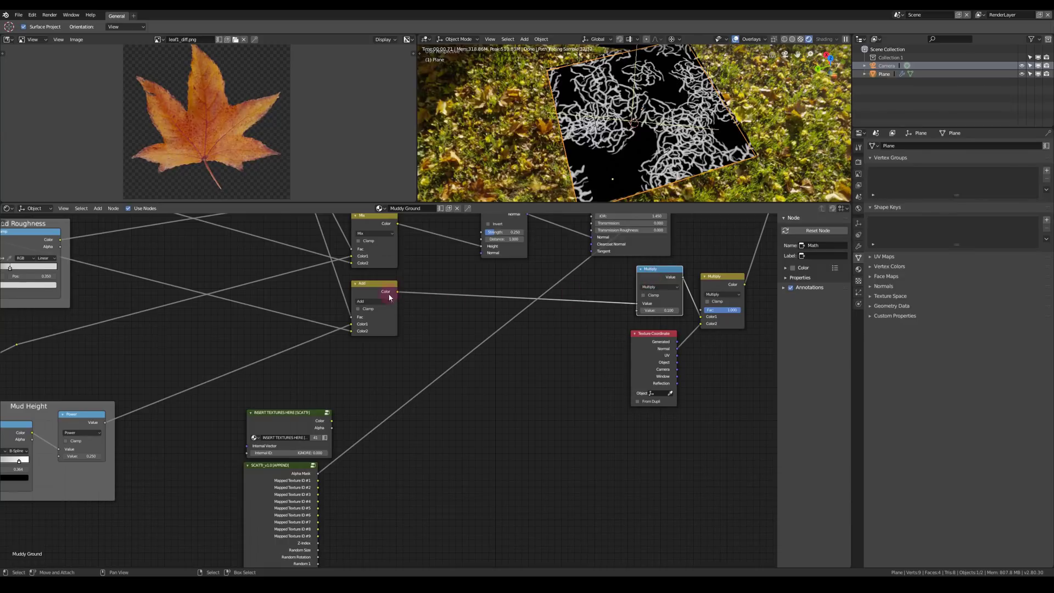
key(shift+d)
click(491, 293)
drag(491, 293, 526, 292)
drag(318, 474, 500, 332)
drag(528, 293, 584, 296)
middle_drag(515, 290, 503, 401)
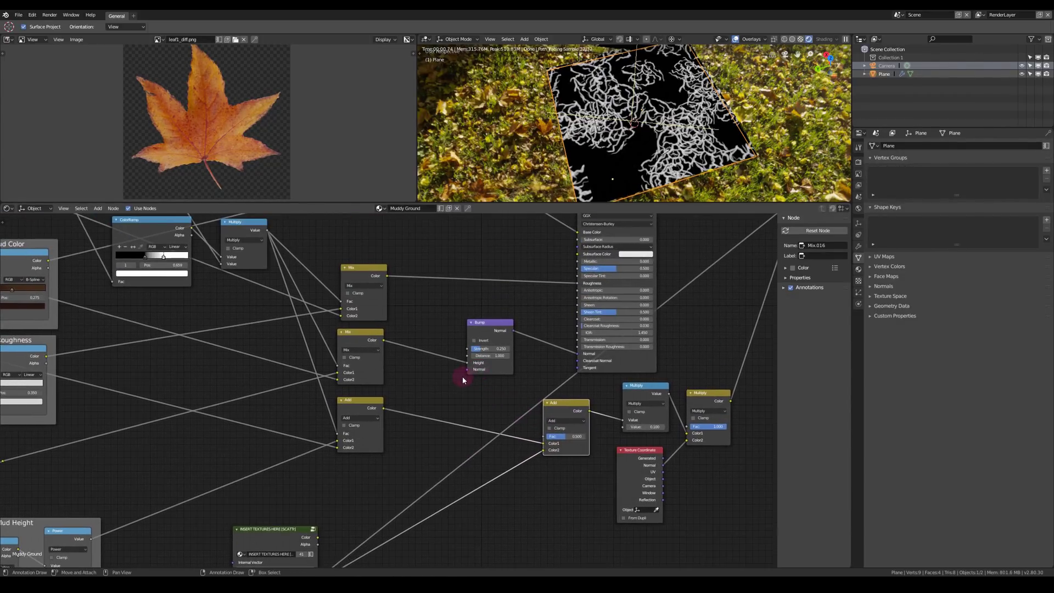
Step: Add a clamped Subtract math node next to SCATTR
scroll(411, 331, down, 4)
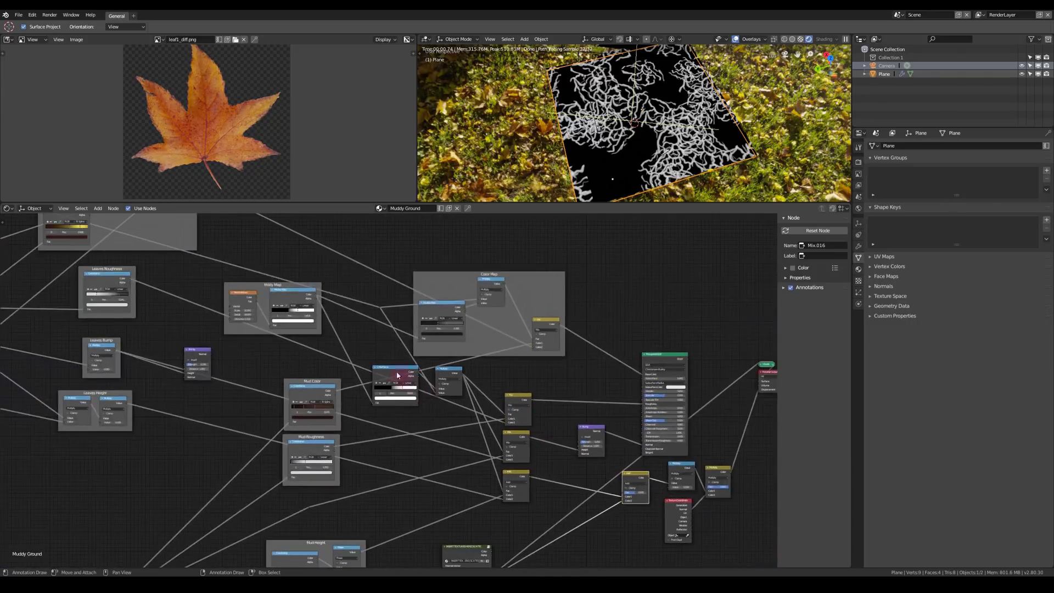
middle_drag(371, 310, 654, 422)
click(187, 288)
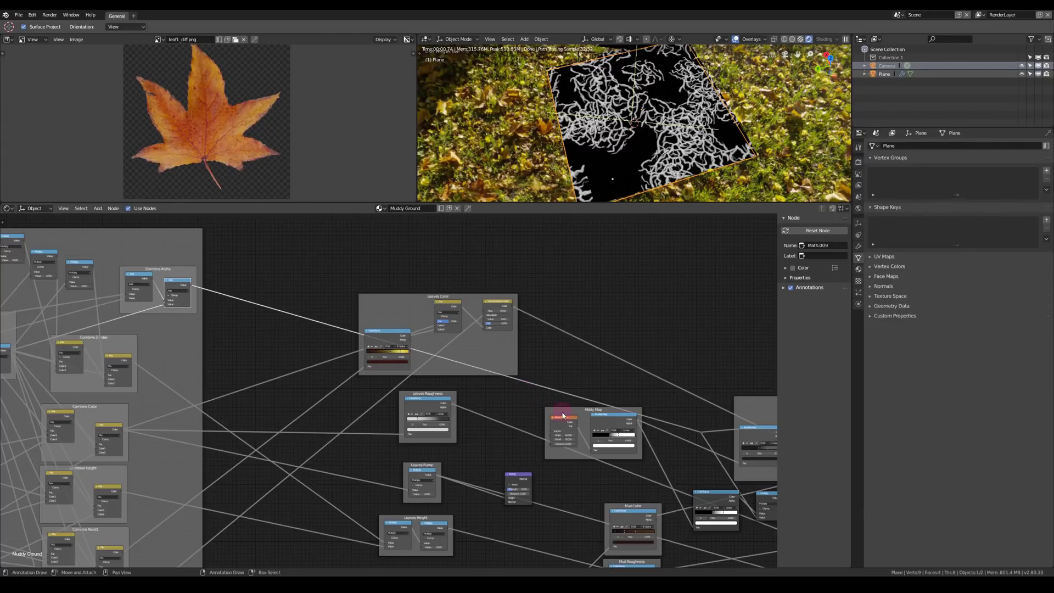
middle_drag(525, 405, 269, 275)
middle_drag(505, 397, 407, 398)
key(shift+a)
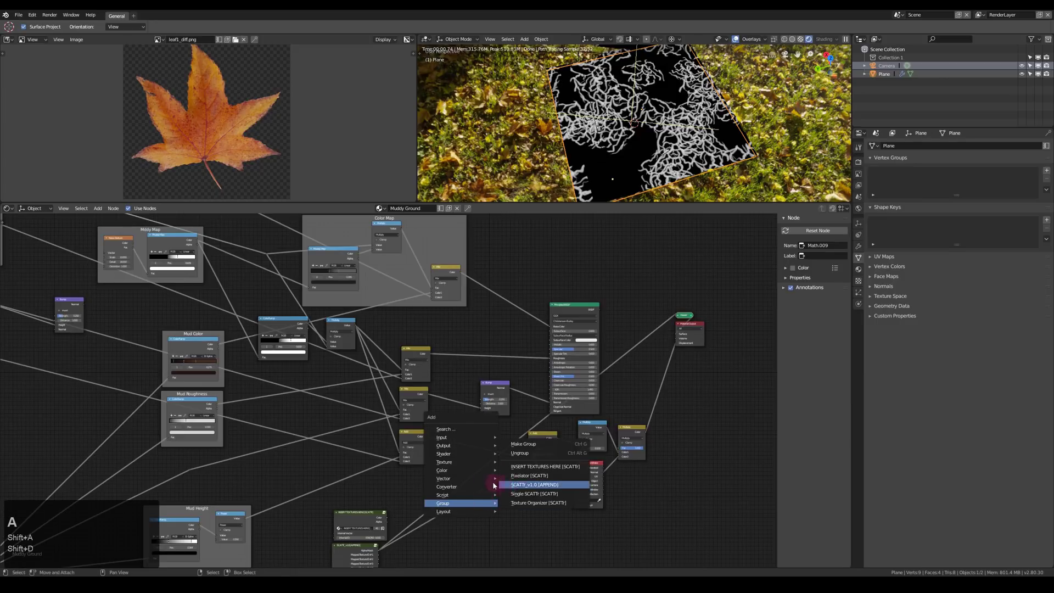
mouse_move(461, 486)
click(516, 432)
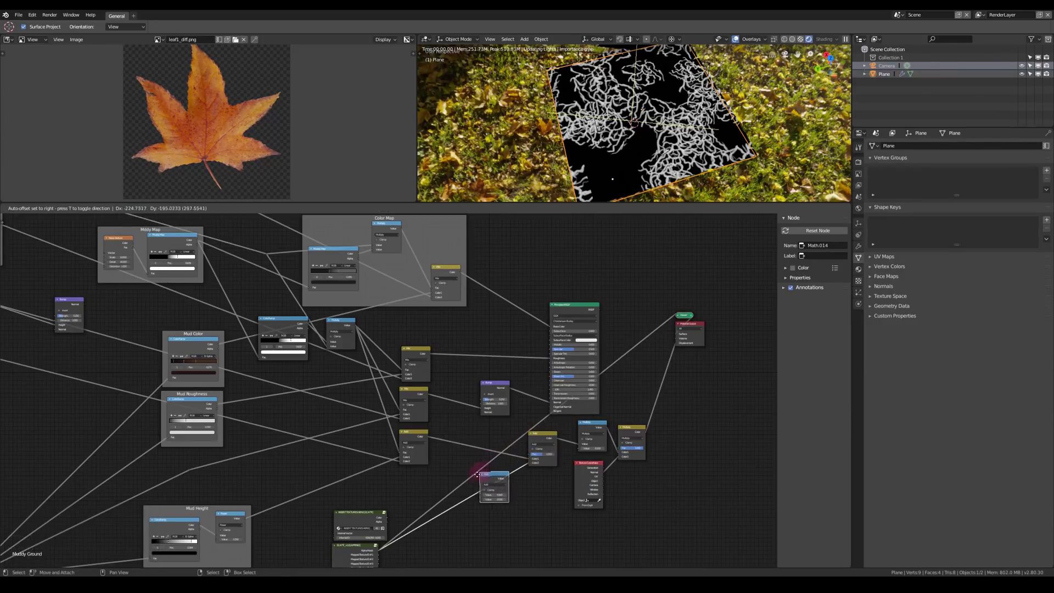
click(348, 470)
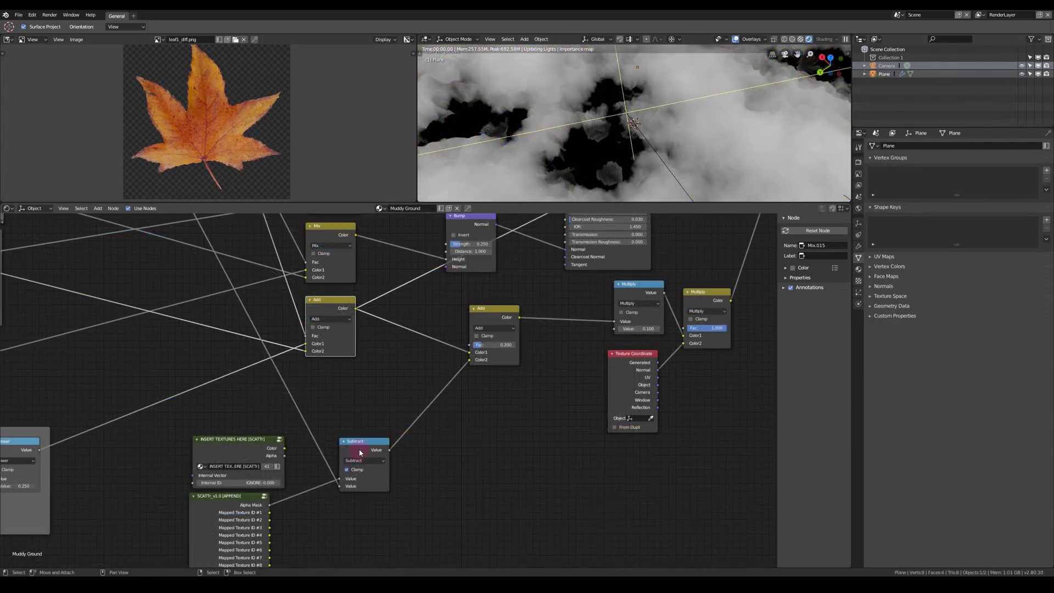
drag(359, 449, 354, 454)
click(355, 455)
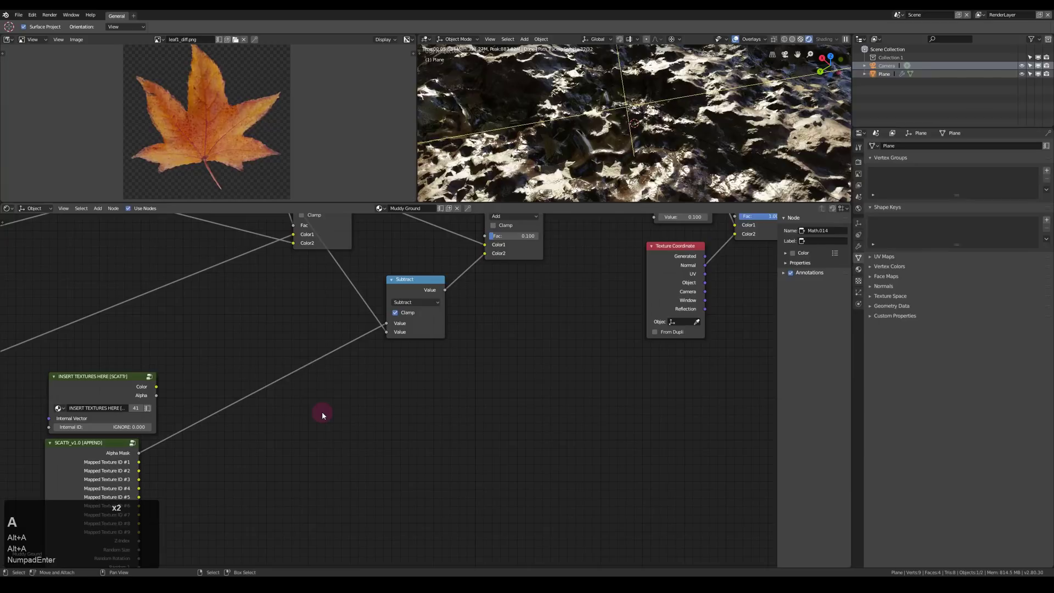
Step: Insert a Power math node with exponent 2 on the Alpha Mask to Subtract link
key(shift+a)
mouse_move(322, 413)
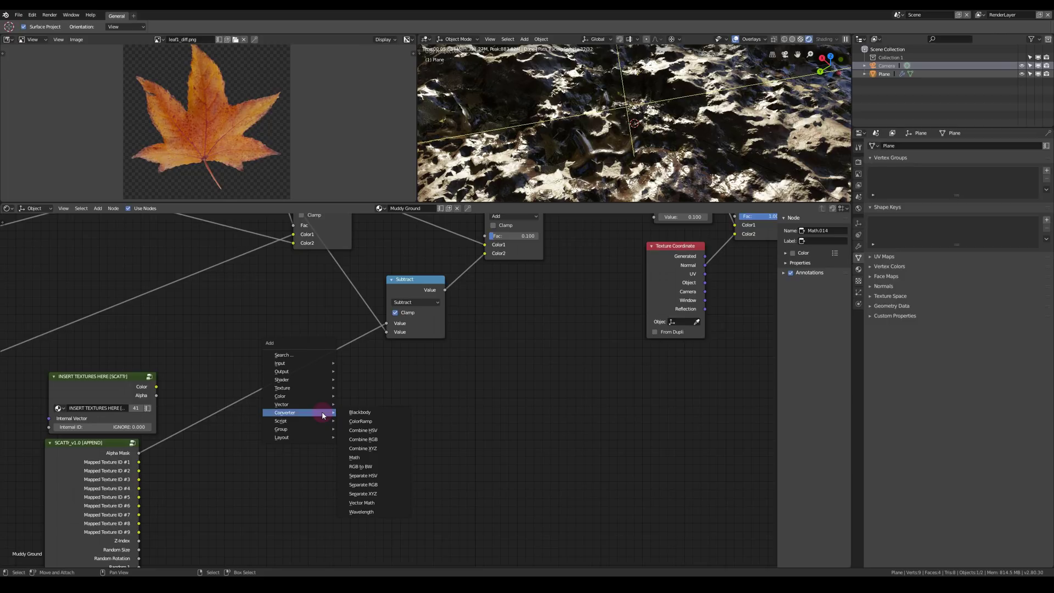
click(354, 458)
click(250, 424)
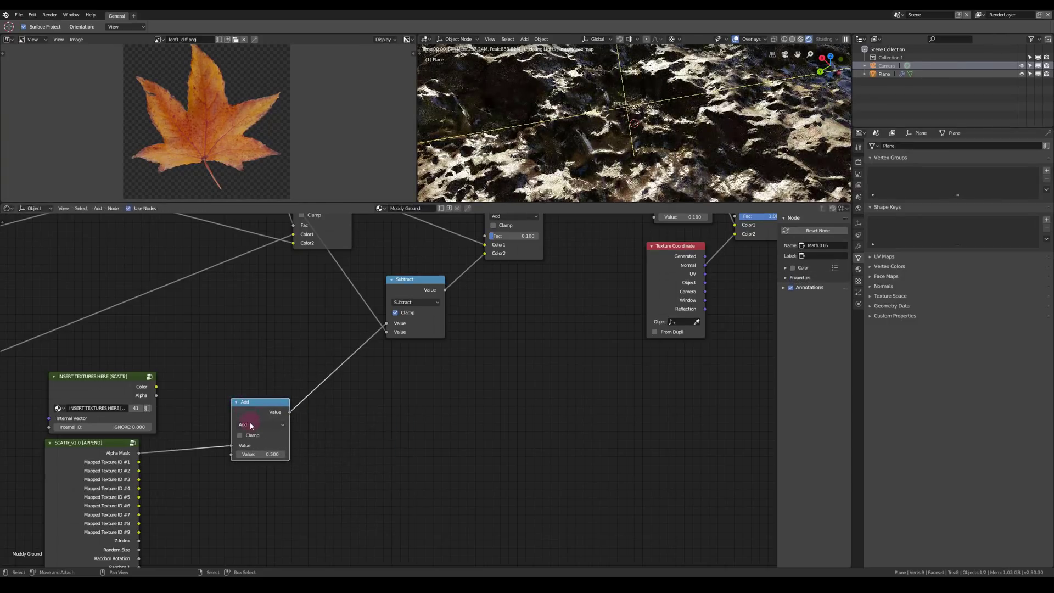
click(262, 443)
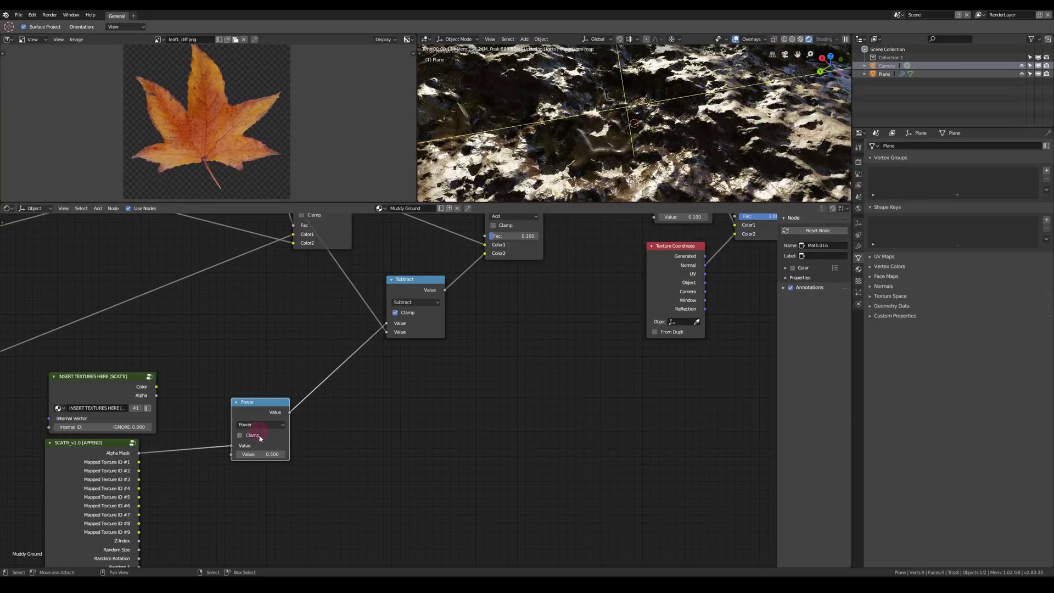
click(262, 454)
text(2)
key(KP_Enter)
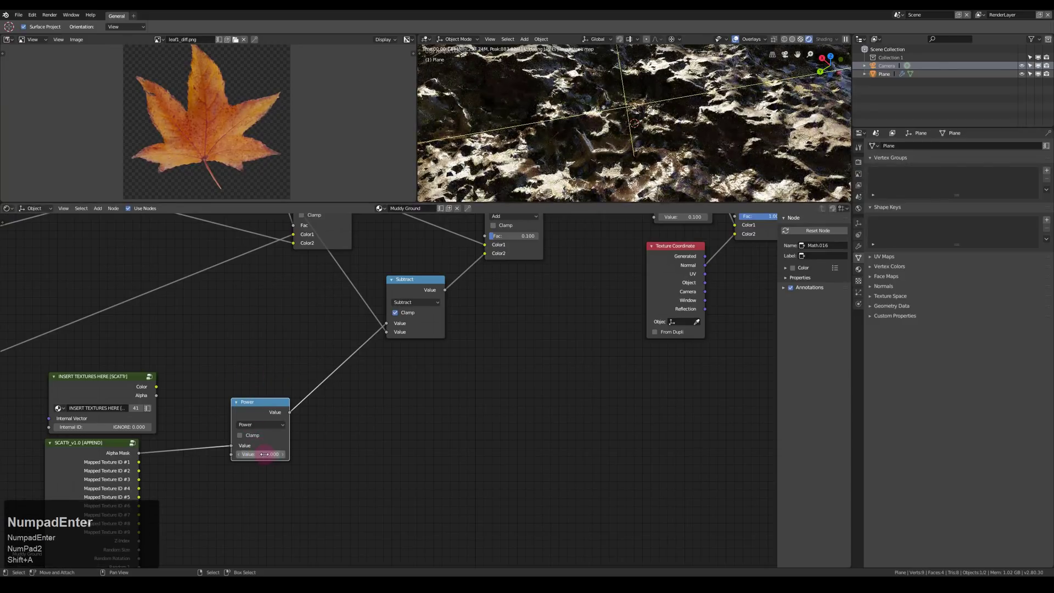
middle_drag(550, 292, 529, 332)
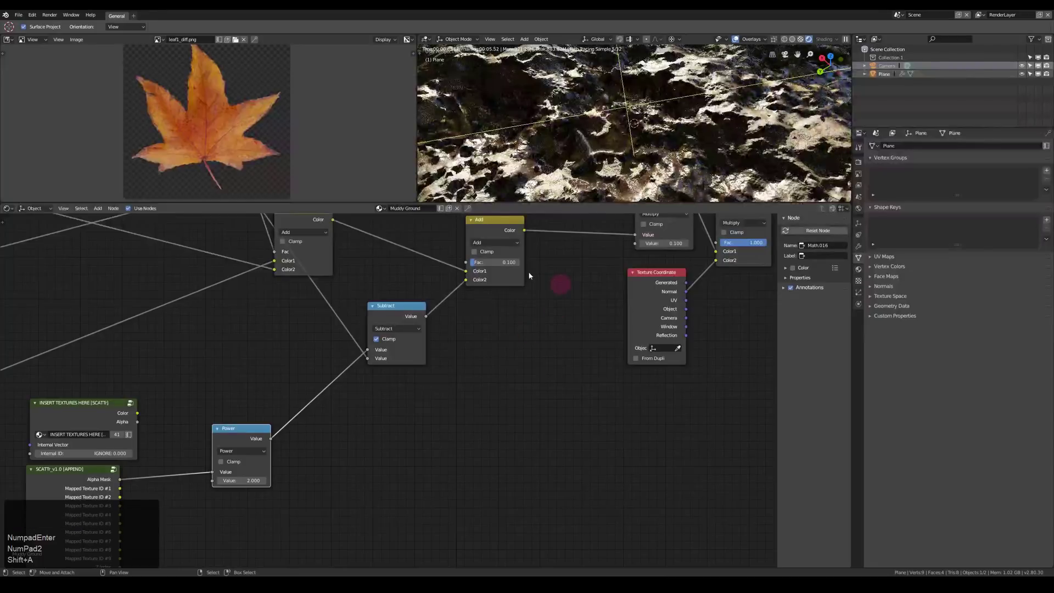